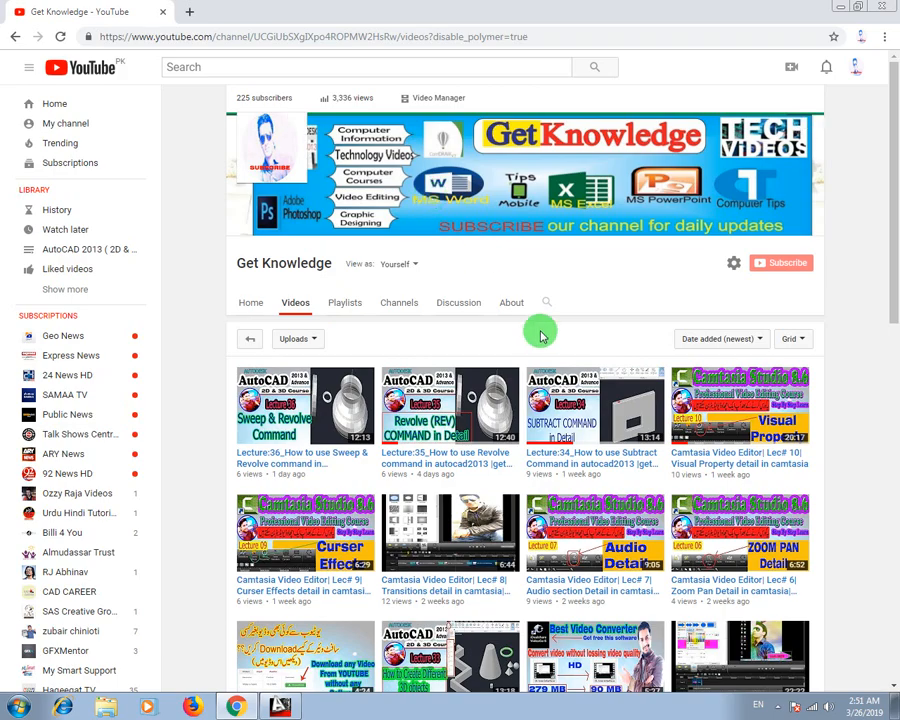
# - Look through the Get Knowledge channel's uploaded videos and its created playlists
pyautogui.scroll(-3, 440, 445)
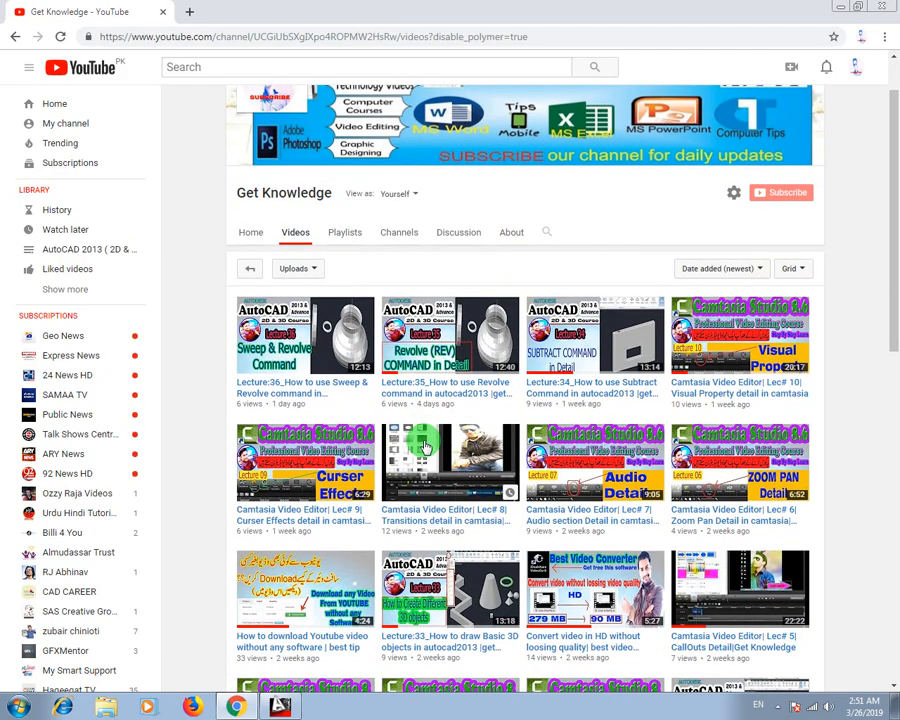
pyautogui.scroll(-4, 420, 440)
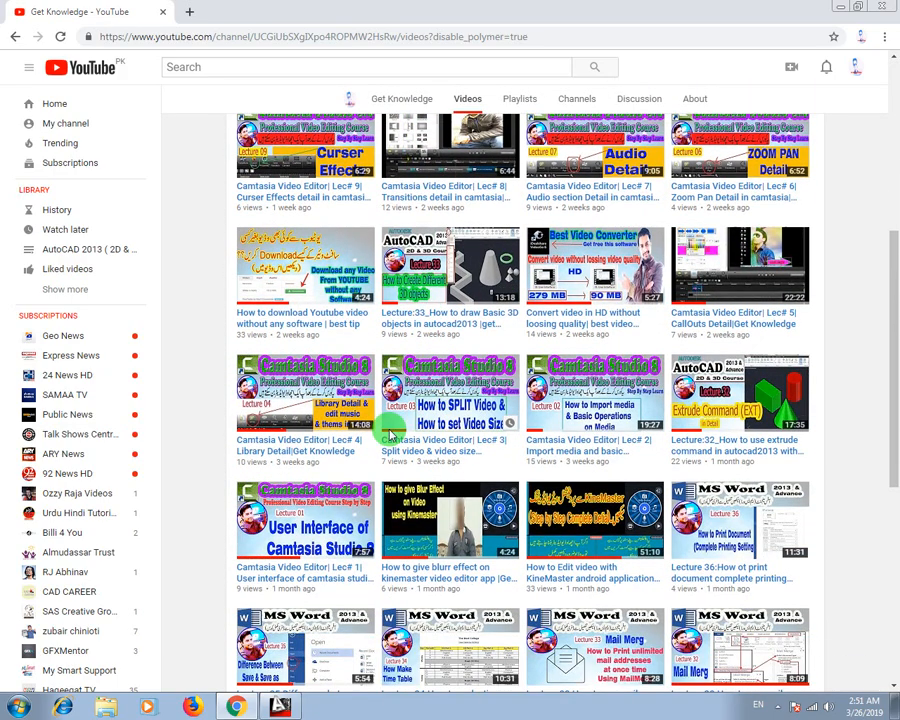
pyautogui.scroll(4, 390, 424)
pyautogui.scroll(3, 390, 435)
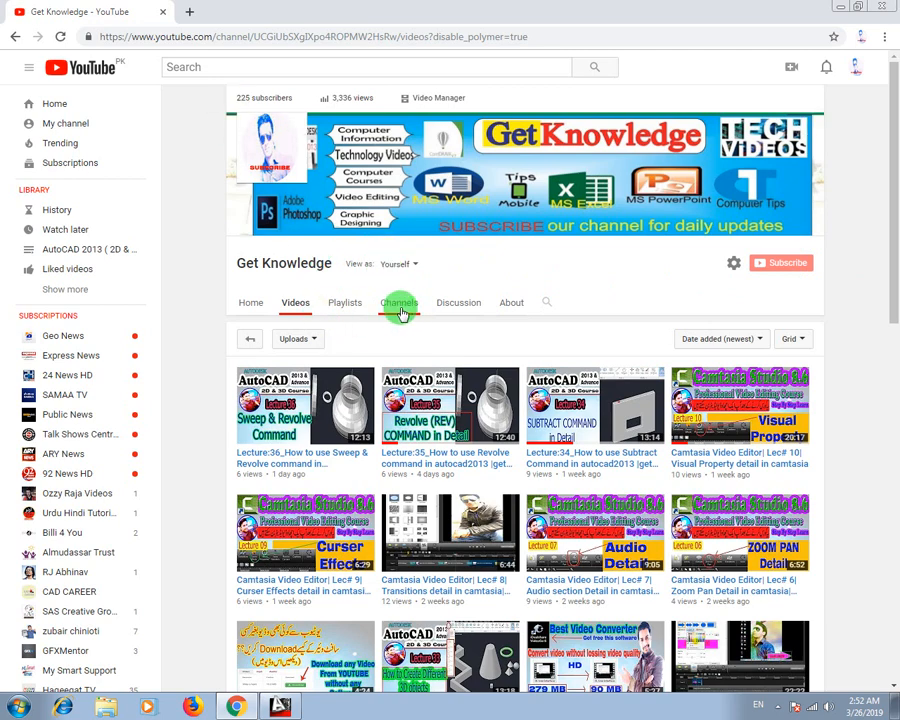
pyautogui.click(340, 306)
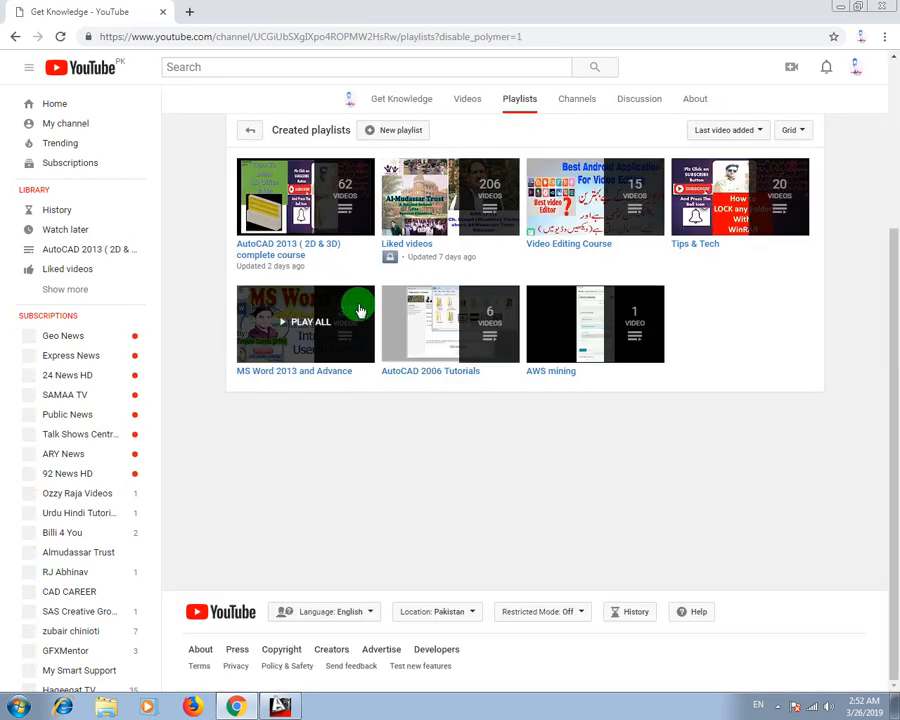
pyautogui.scroll(1, 321, 262)
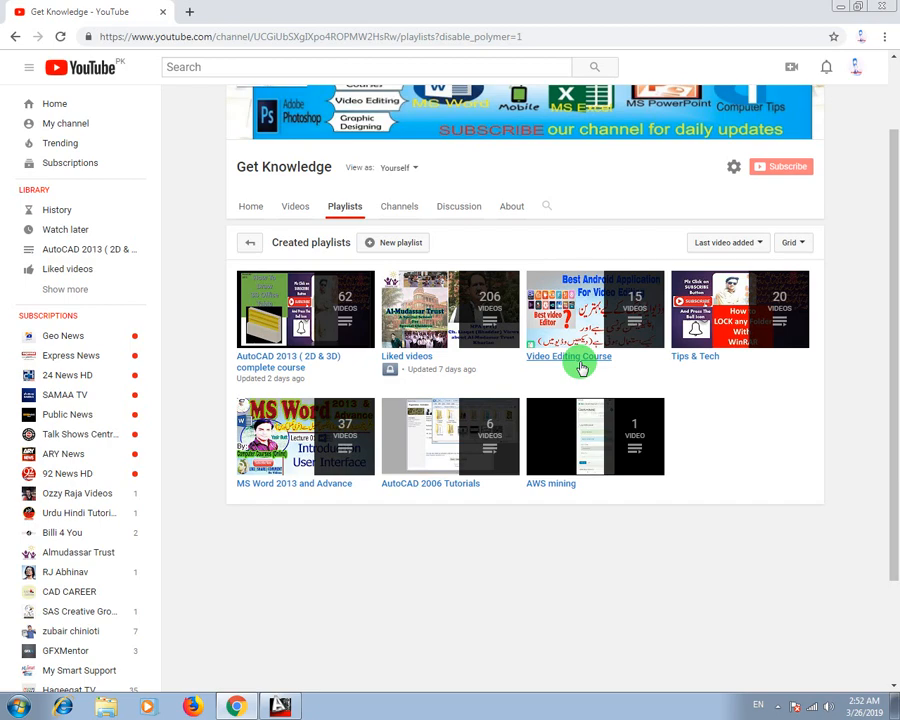
pyautogui.scroll(1, 600, 255)
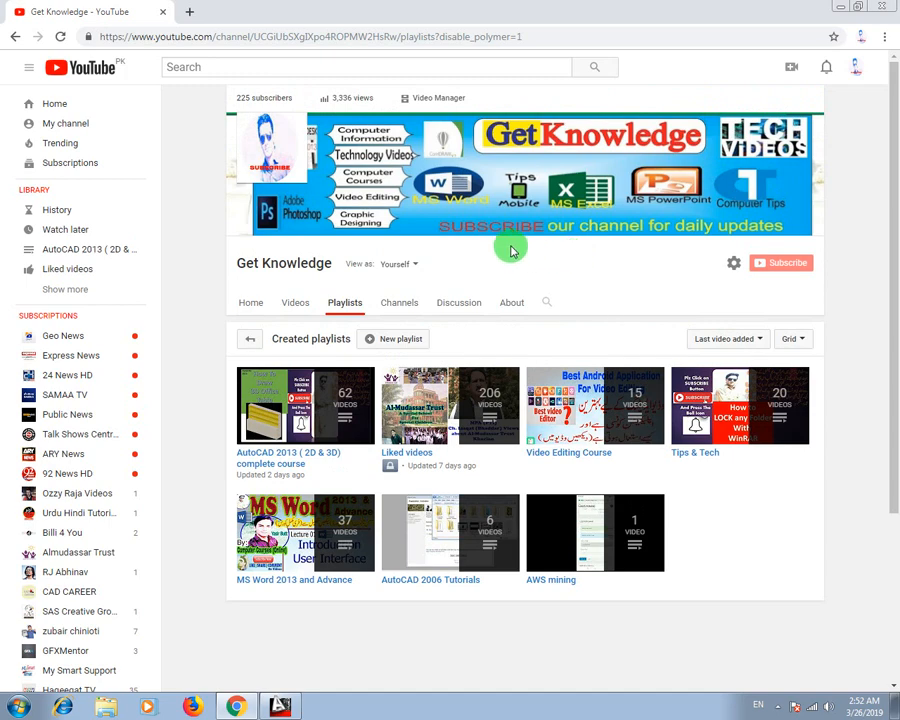
# - Minimise the browser, switch to AutoCAD and change the workspace to 3D Basics
pyautogui.click(838, 12)
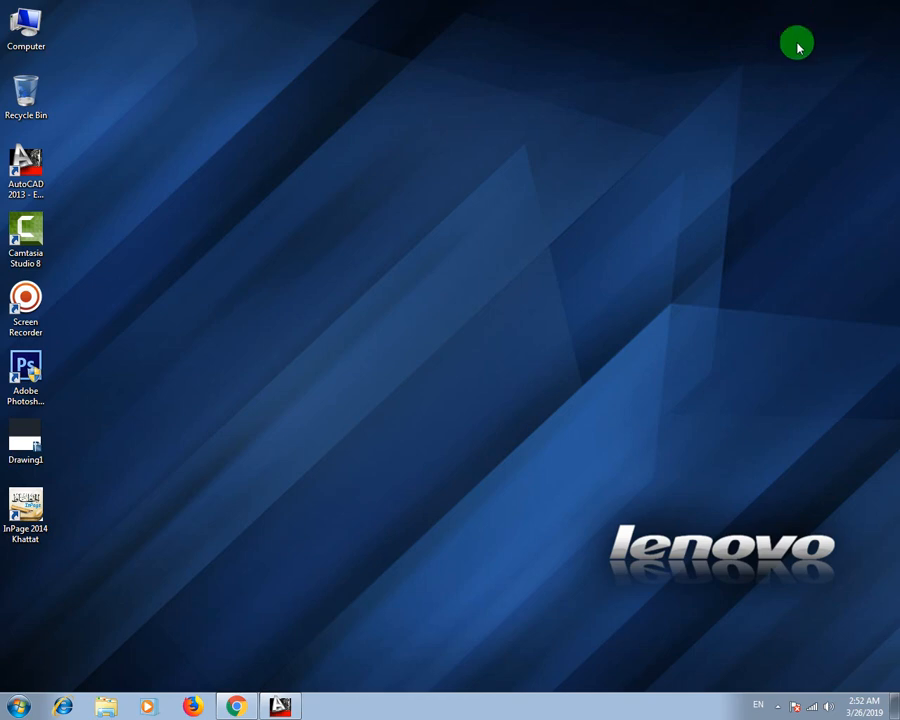
pyautogui.click(281, 707)
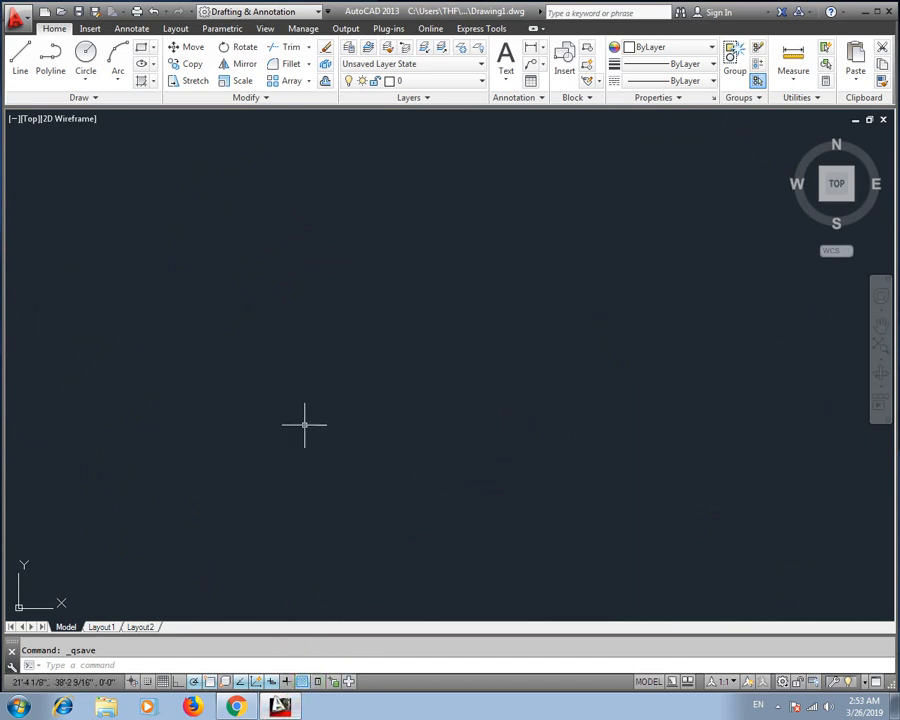
pyautogui.press('Escape')
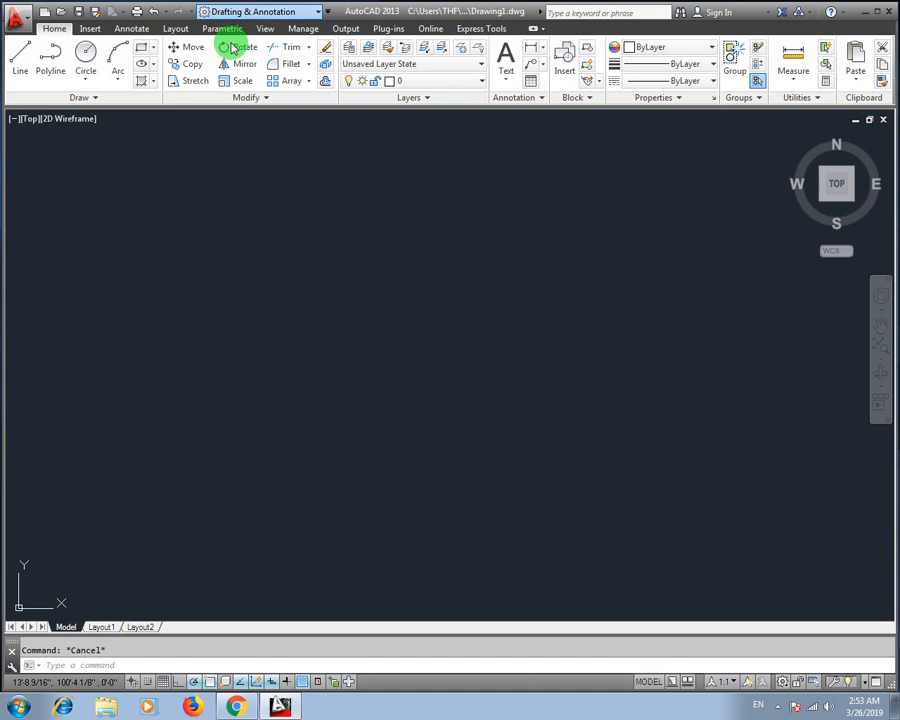
pyautogui.click(231, 44)
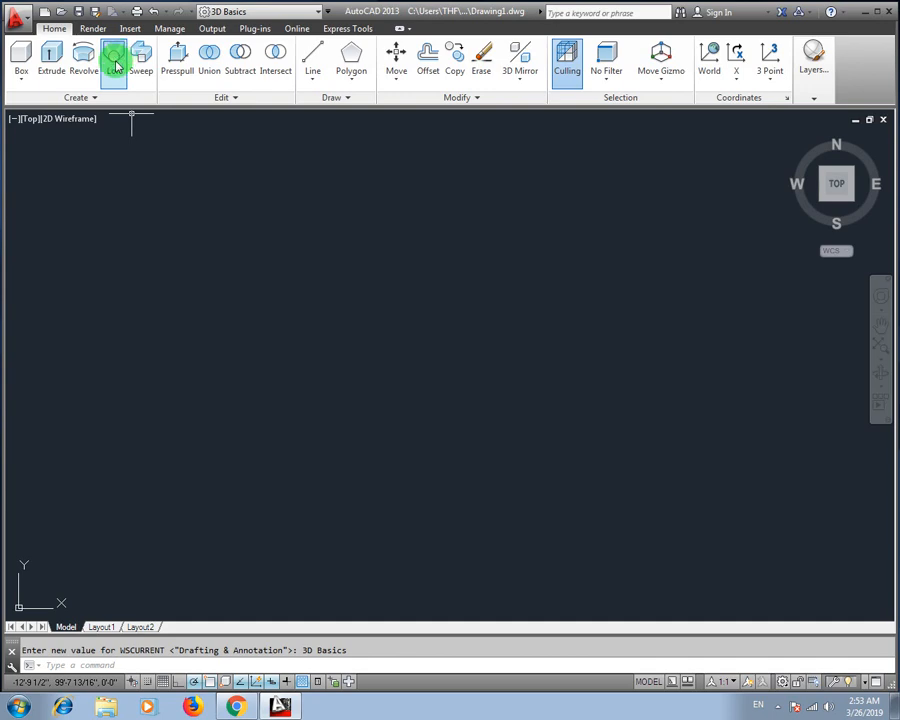
pyautogui.press('Escape')
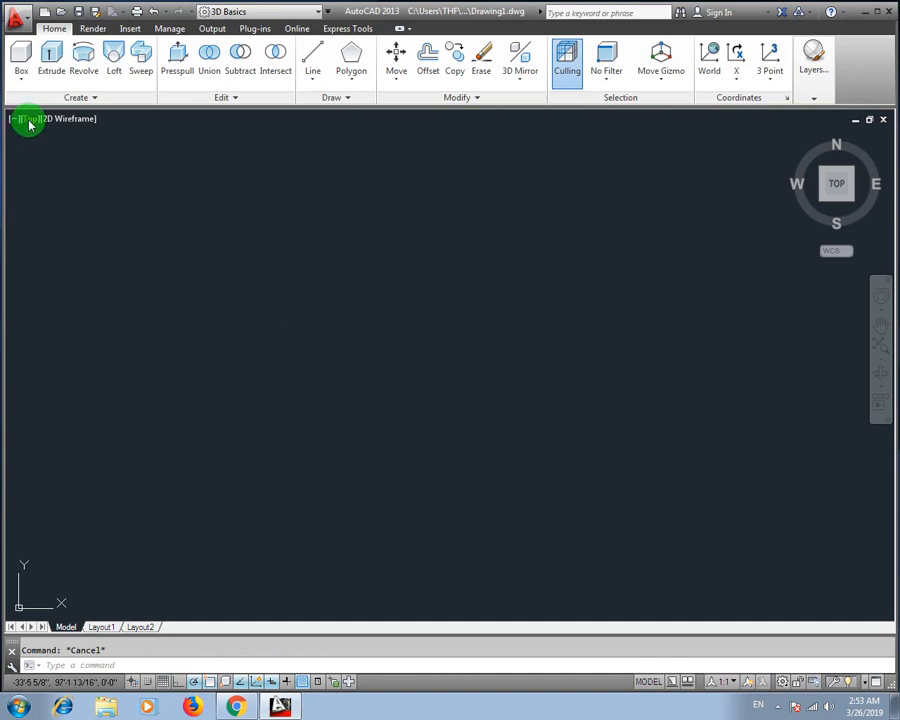
# - Draw a circle with a 2' radius near the middle of the drawing area
pyautogui.write('c')
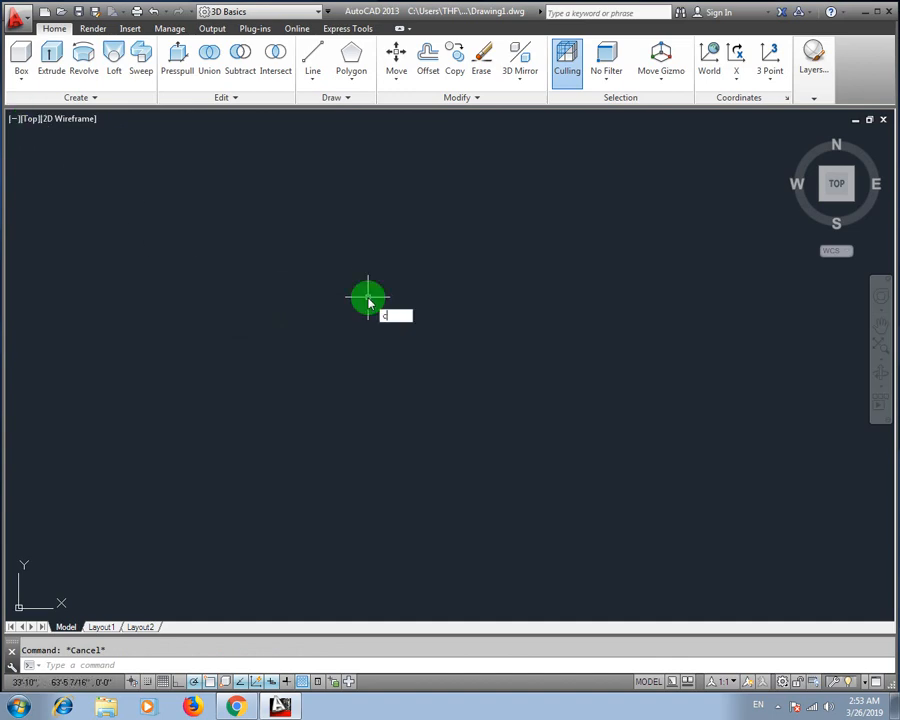
pyautogui.press('Return')
pyautogui.click(376, 306)
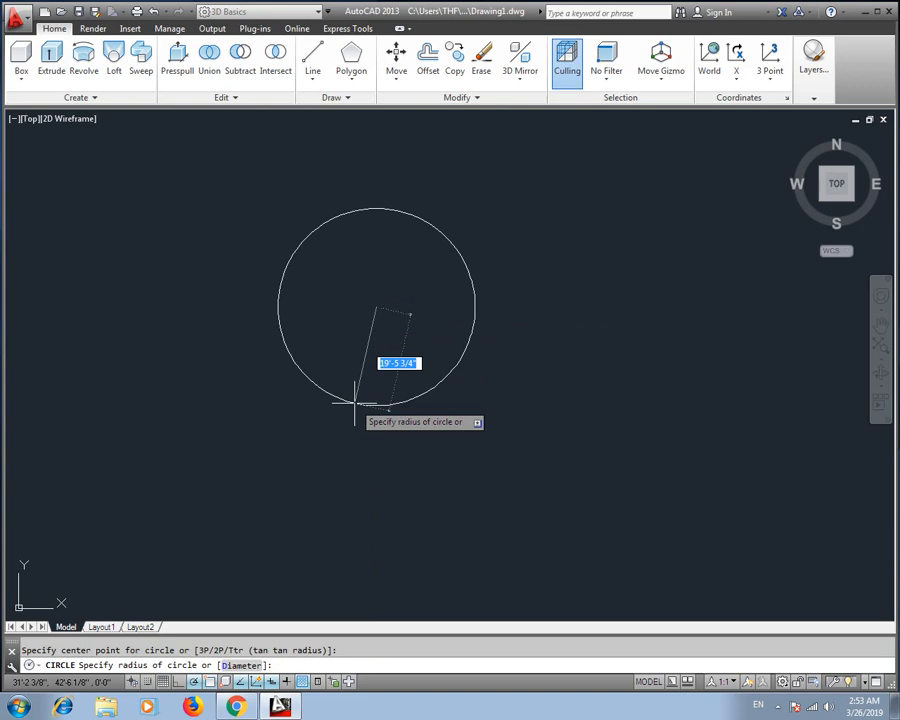
pyautogui.write("2'")
pyautogui.press('Return')
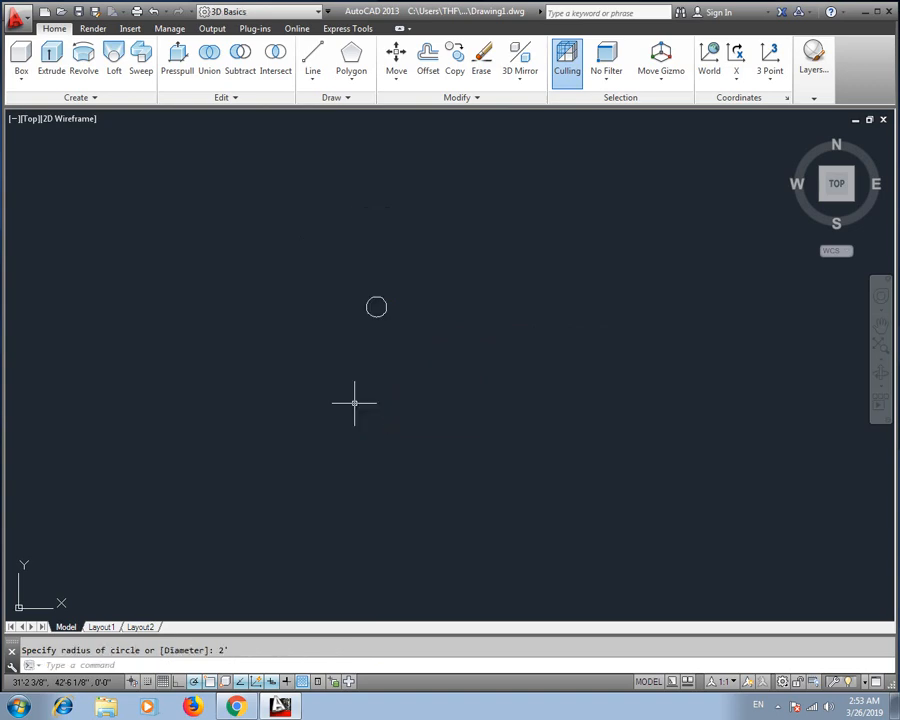
pyautogui.scroll(5, 404, 330)
pyautogui.moveTo(337, 302); pyautogui.dragTo(397, 380, button='middle')
pyautogui.scroll(1, 397, 380)
pyautogui.scroll(1, 374, 362)
pyautogui.moveTo(306, 321); pyautogui.dragTo(419, 374, button='middle')
pyautogui.write('c')
pyautogui.press('Return')
pyautogui.press('Return')
pyautogui.press('Escape')
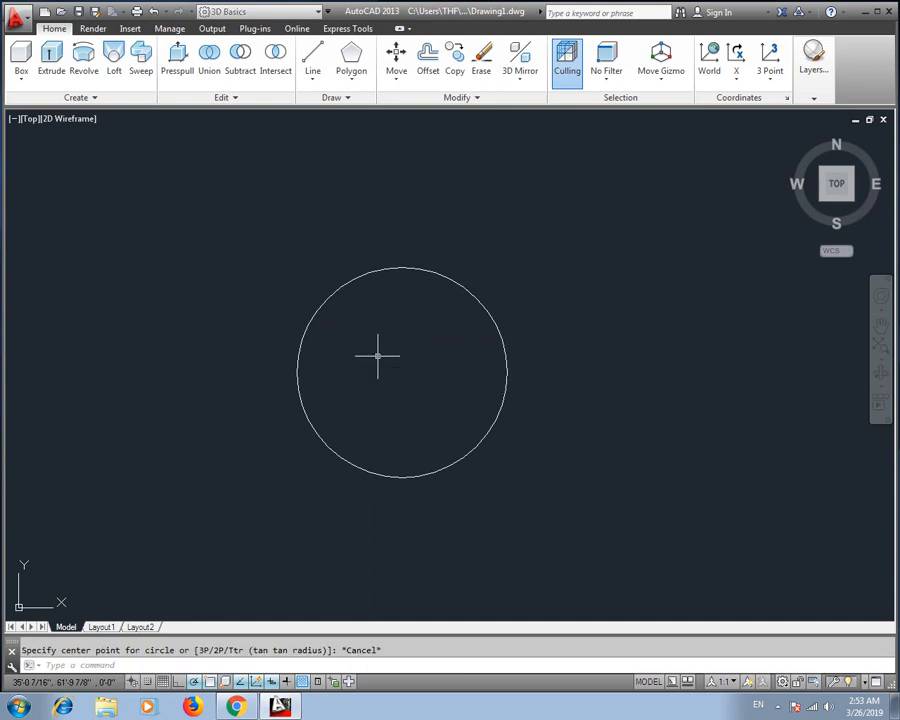
pyautogui.press('Escape')
# - Draw a concentric circle with a 4' radius centred on the existing circle's centre
pyautogui.press('Return')
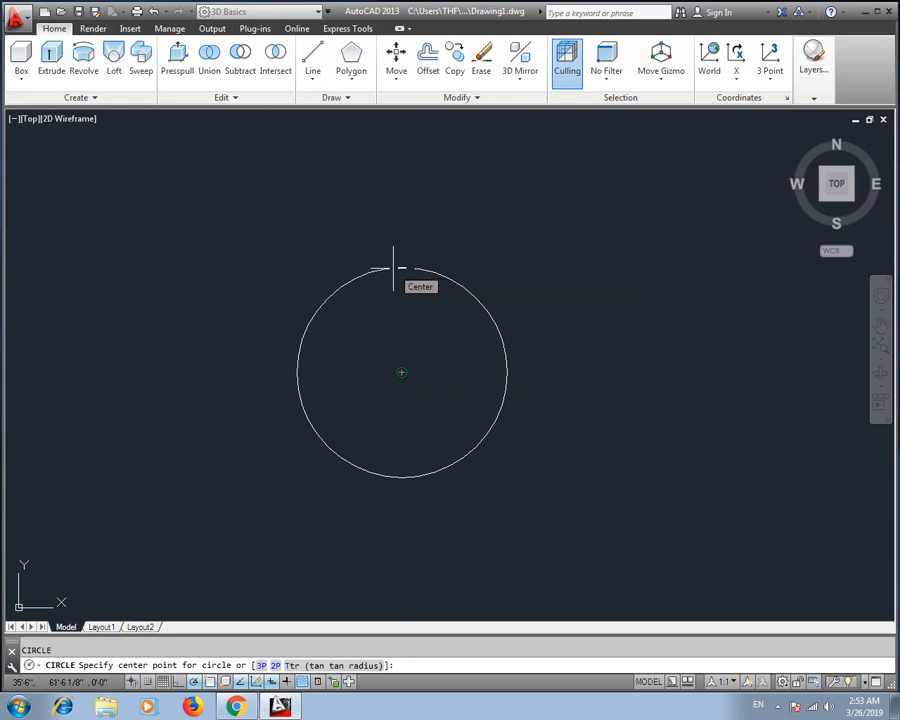
pyautogui.click(402, 372)
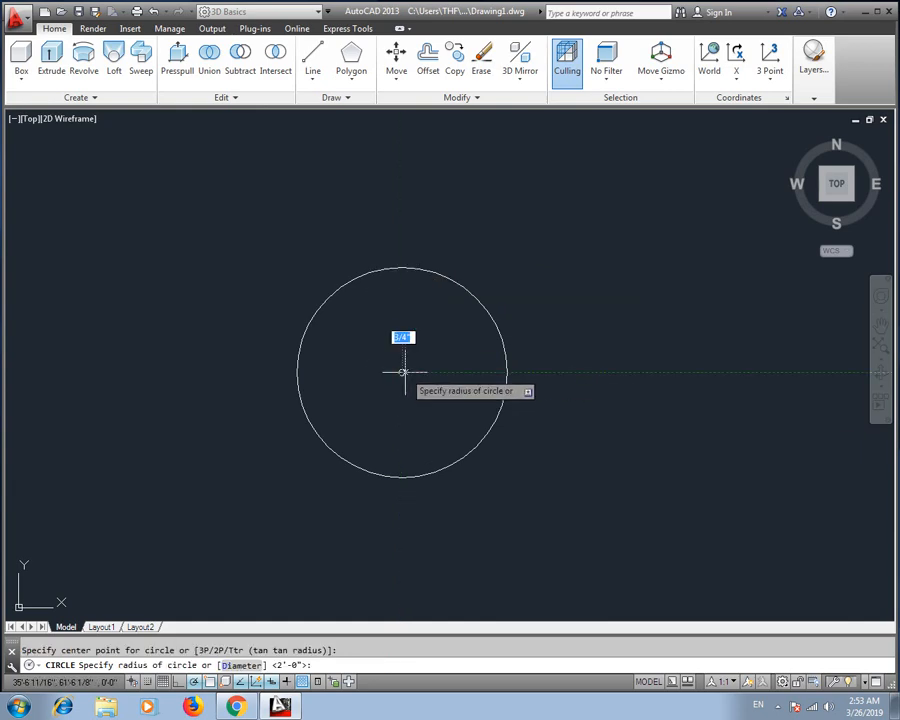
pyautogui.write("4'")
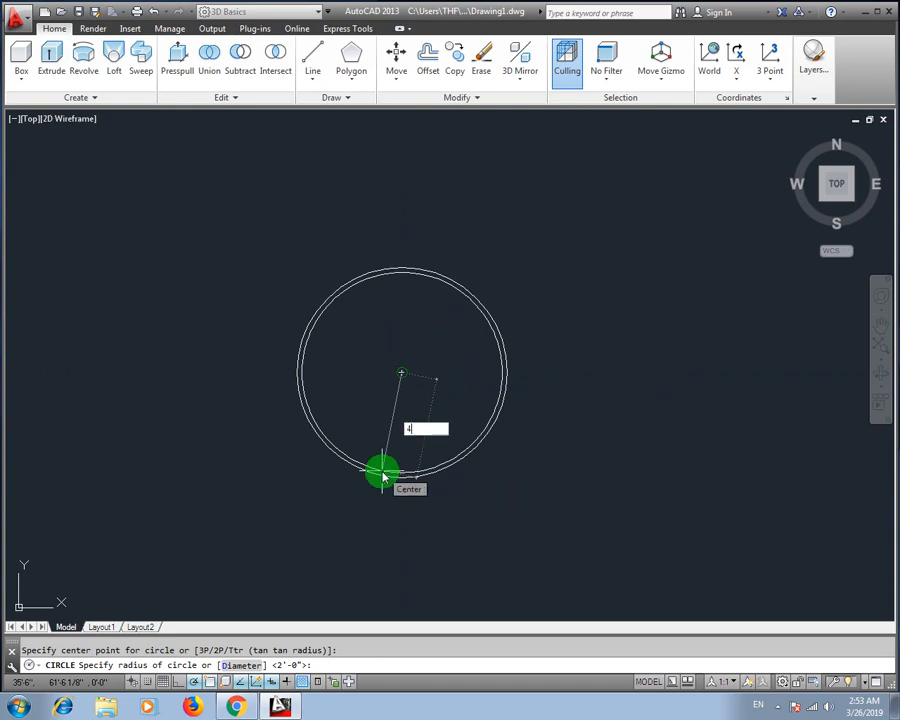
pyautogui.press('Return')
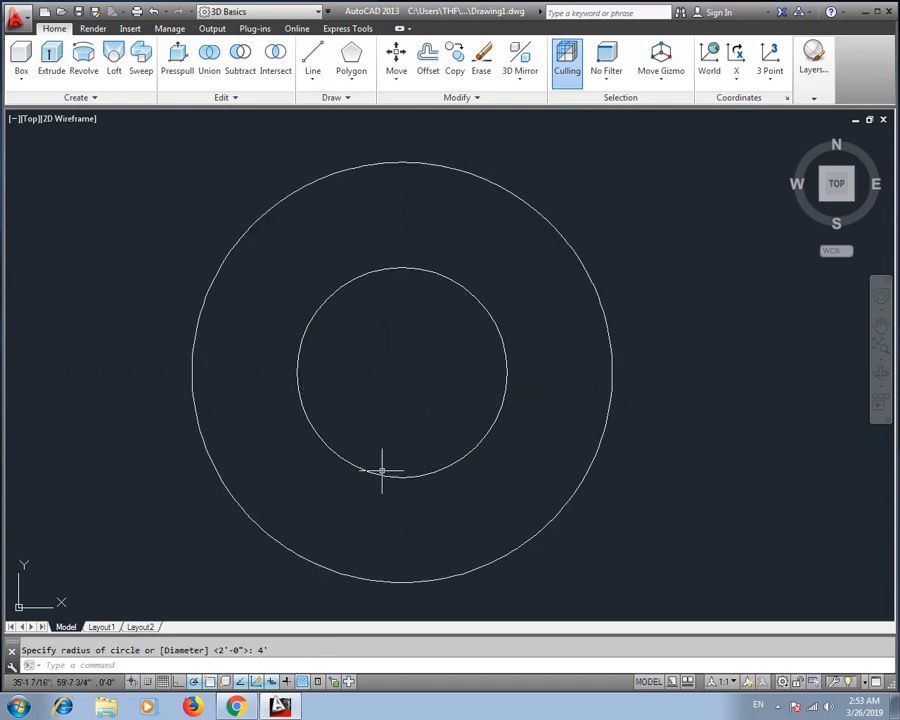
pyautogui.press('Escape')
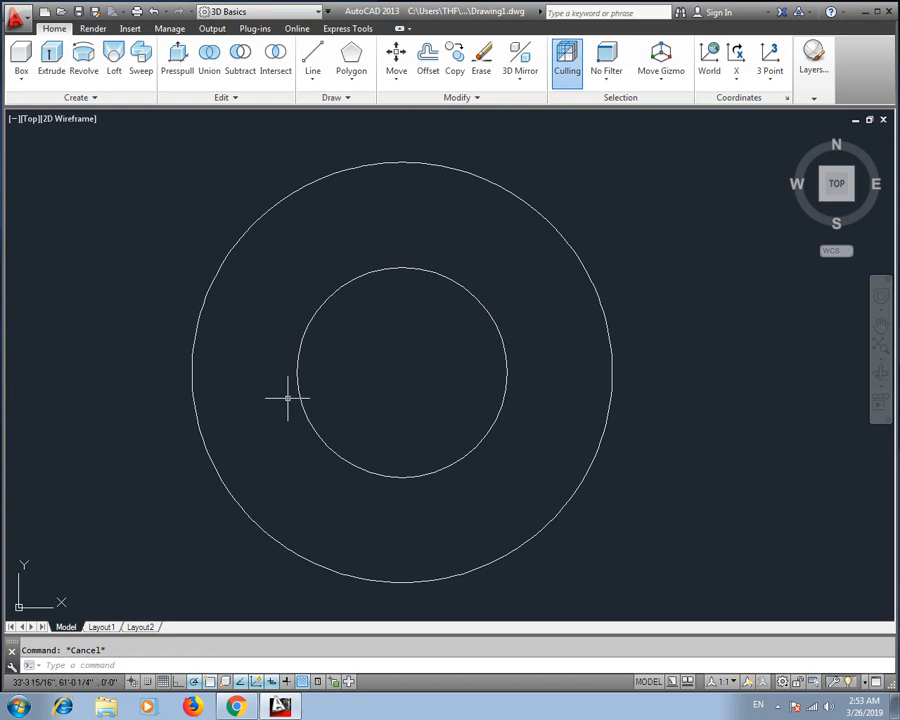
# - Change the viewport to the NW Isometric view to show both circles in 3D
pyautogui.click(28, 120)
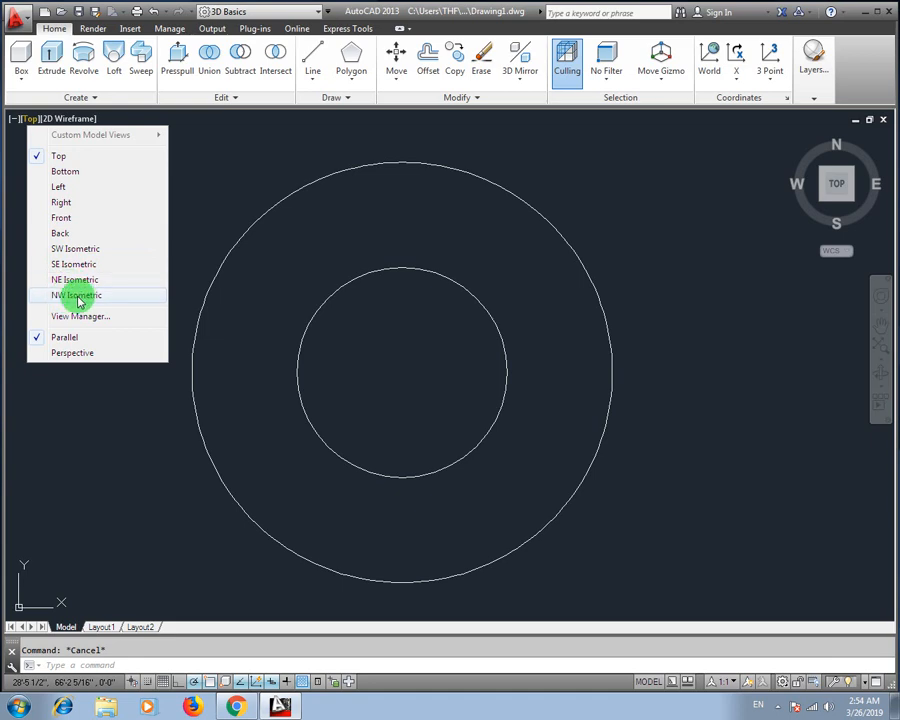
pyautogui.click(76, 296)
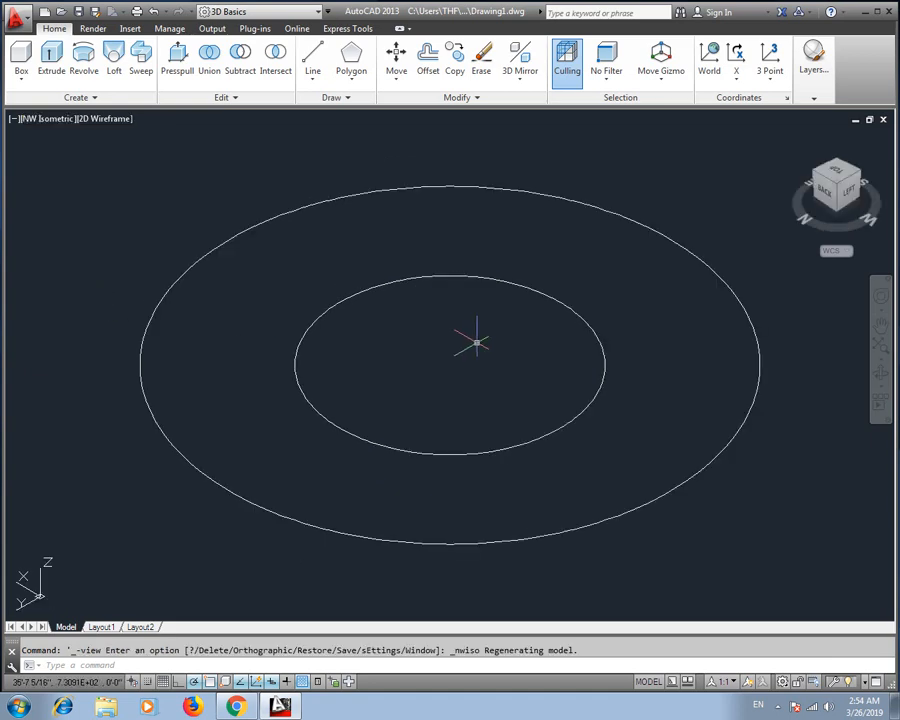
pyautogui.scroll(-4, 476, 342)
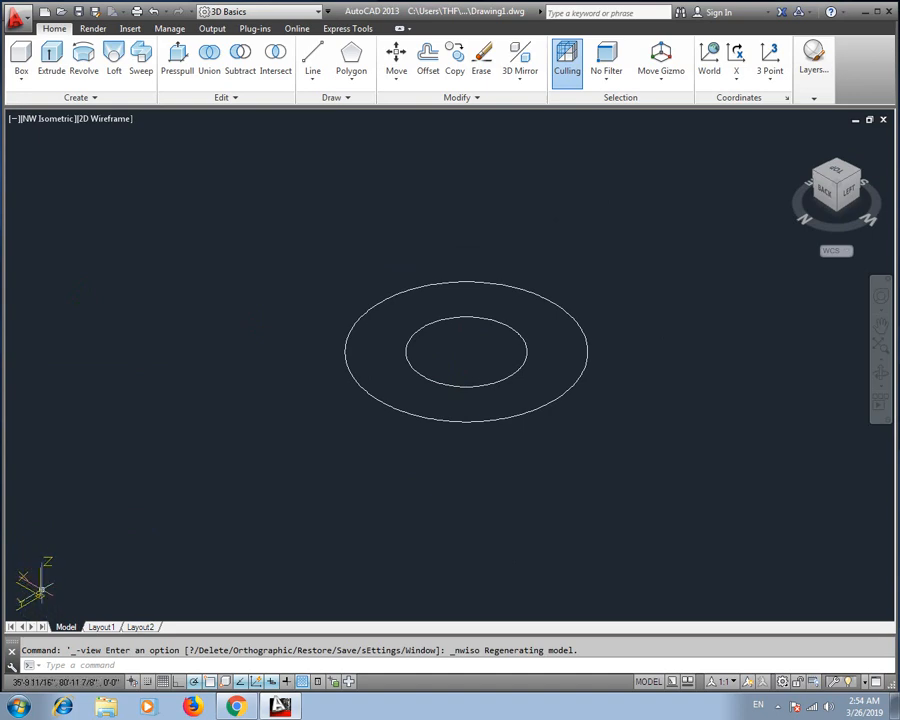
pyautogui.moveTo(444, 359); pyautogui.dragTo(366, 412, button='middle')
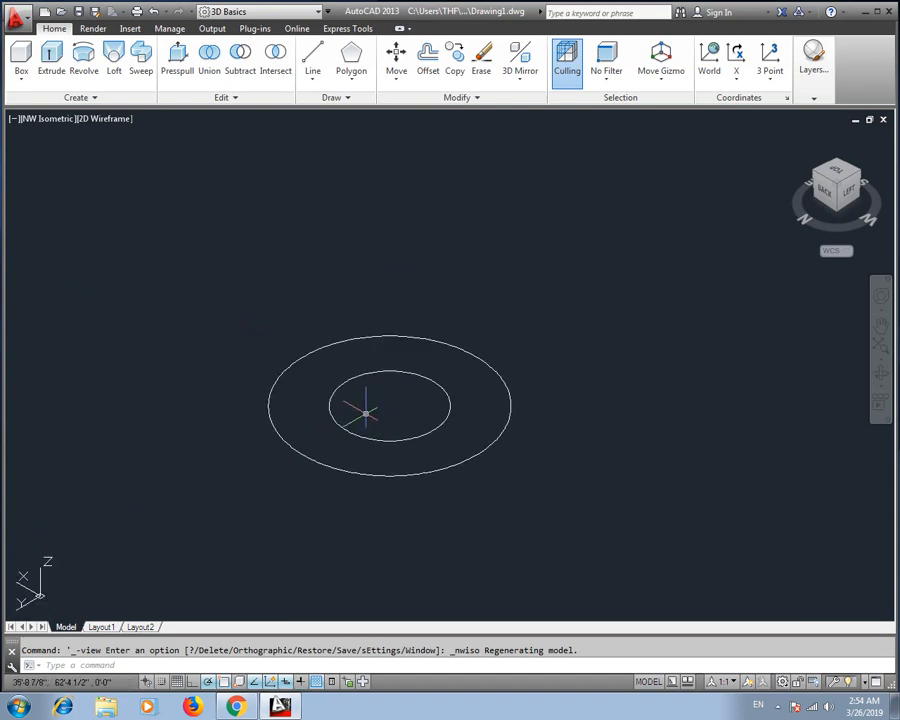
pyautogui.scroll(3, 366, 400)
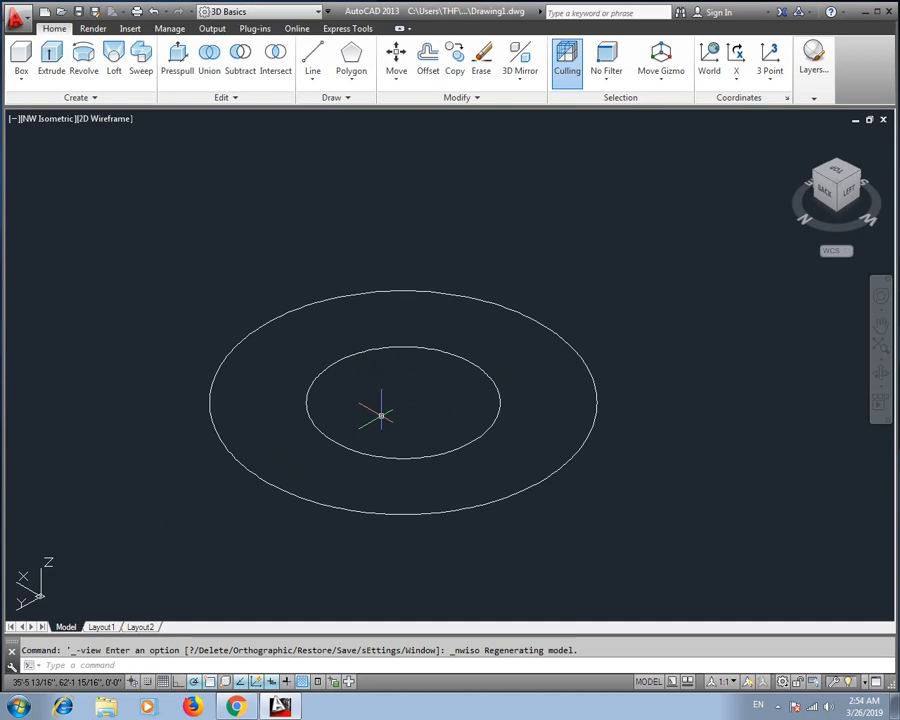
pyautogui.scroll(-2, 380, 413)
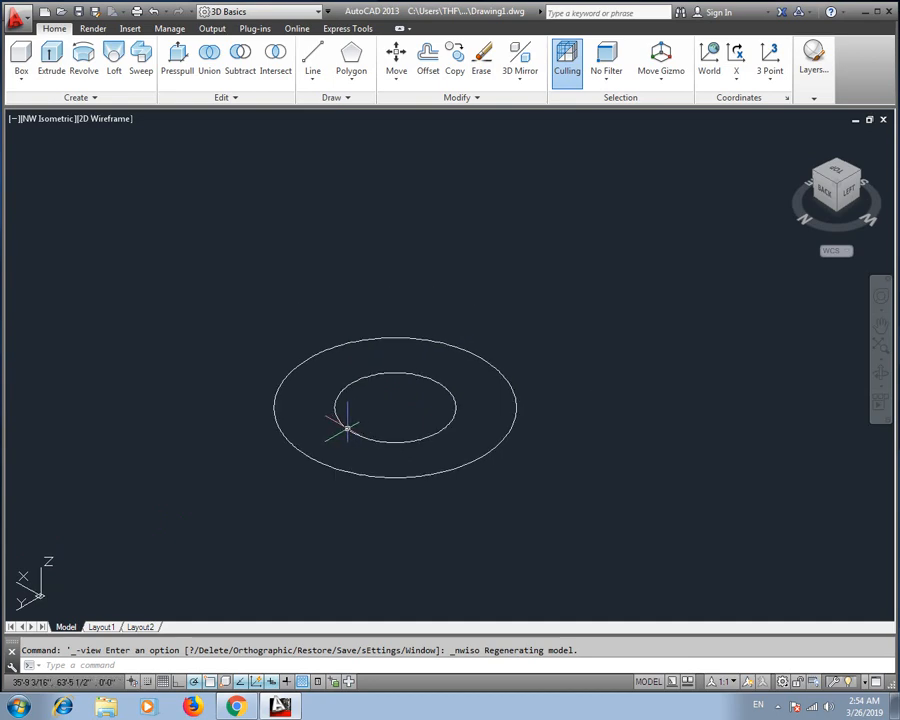
# - Move the inner circle from its centre by 0,0,5' so it sits 5' above the large circle
pyautogui.click(346, 430)
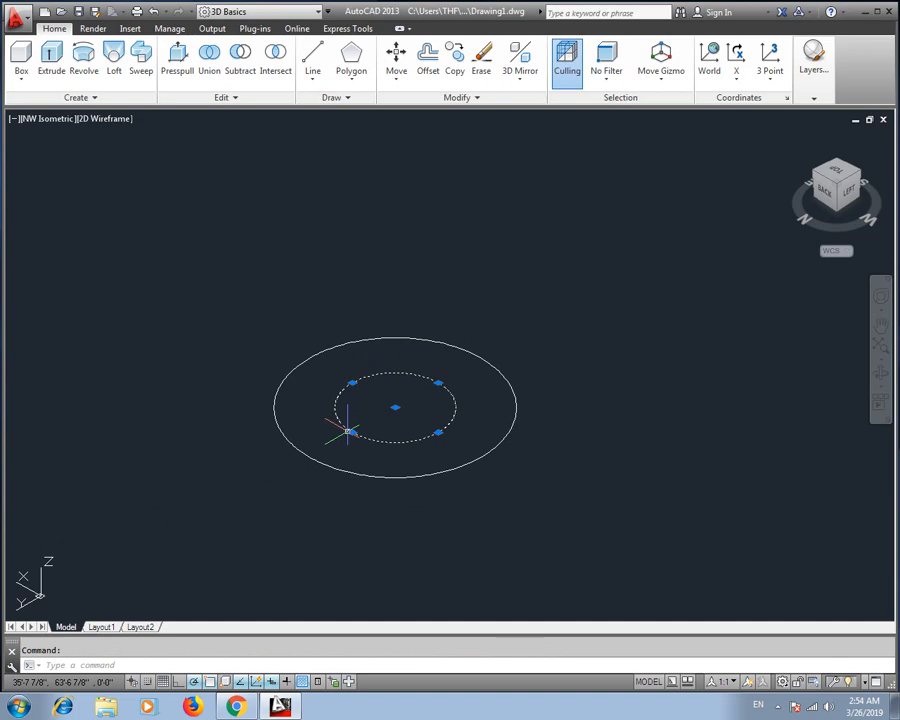
pyautogui.write('m')
pyautogui.press('Return')
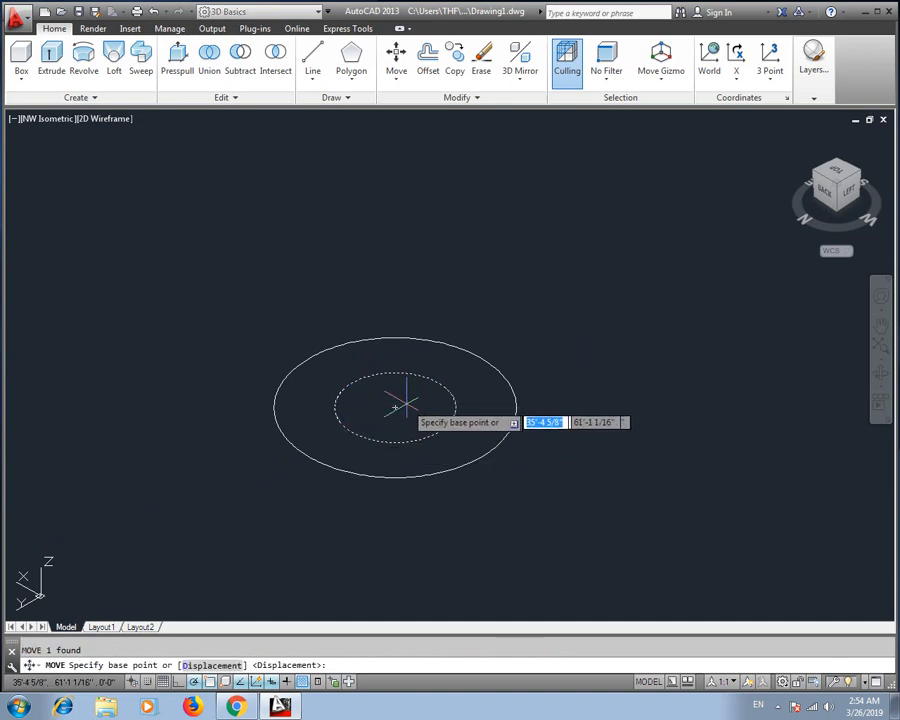
pyautogui.click(394, 406)
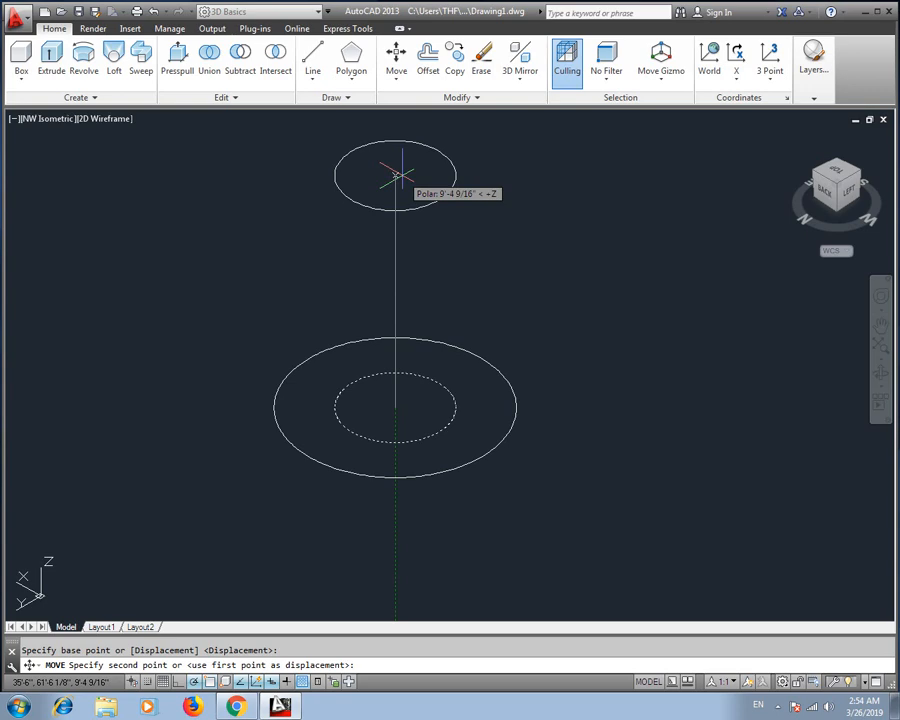
pyautogui.write('0,0')
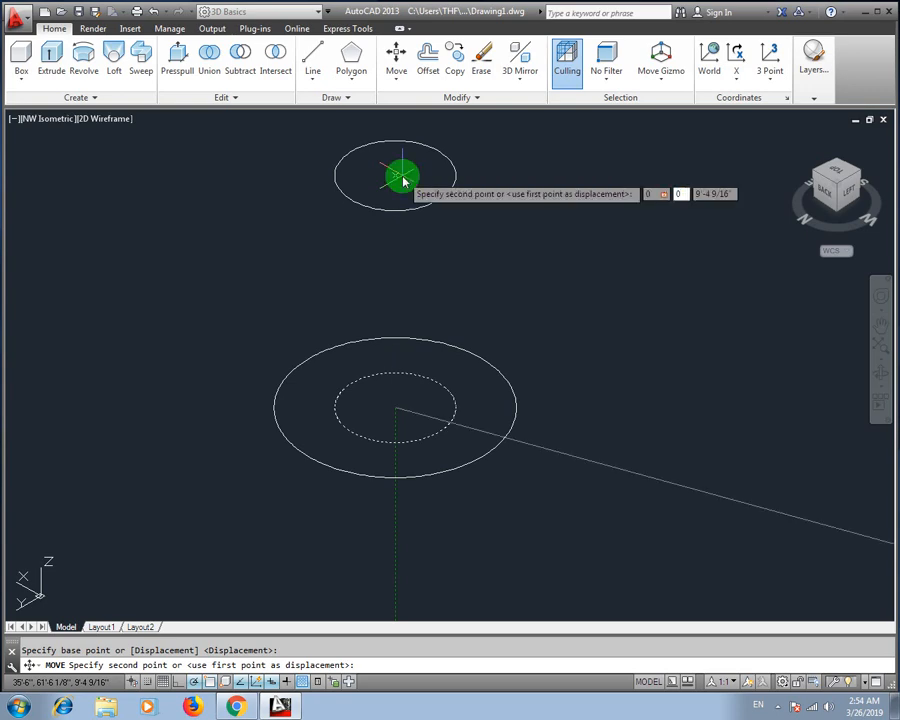
pyautogui.press('Tab')
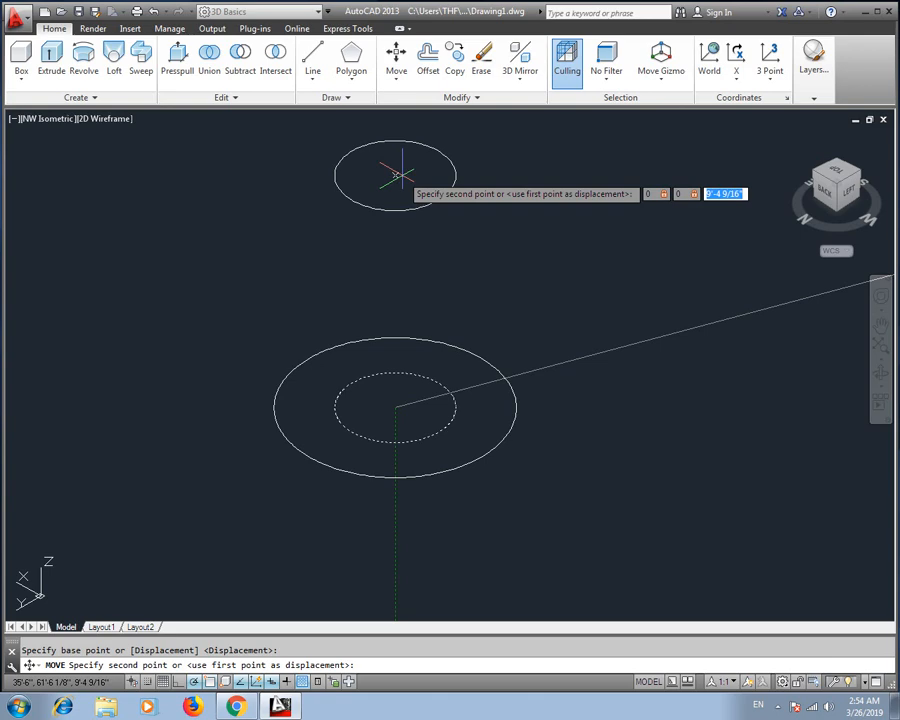
pyautogui.write('5')
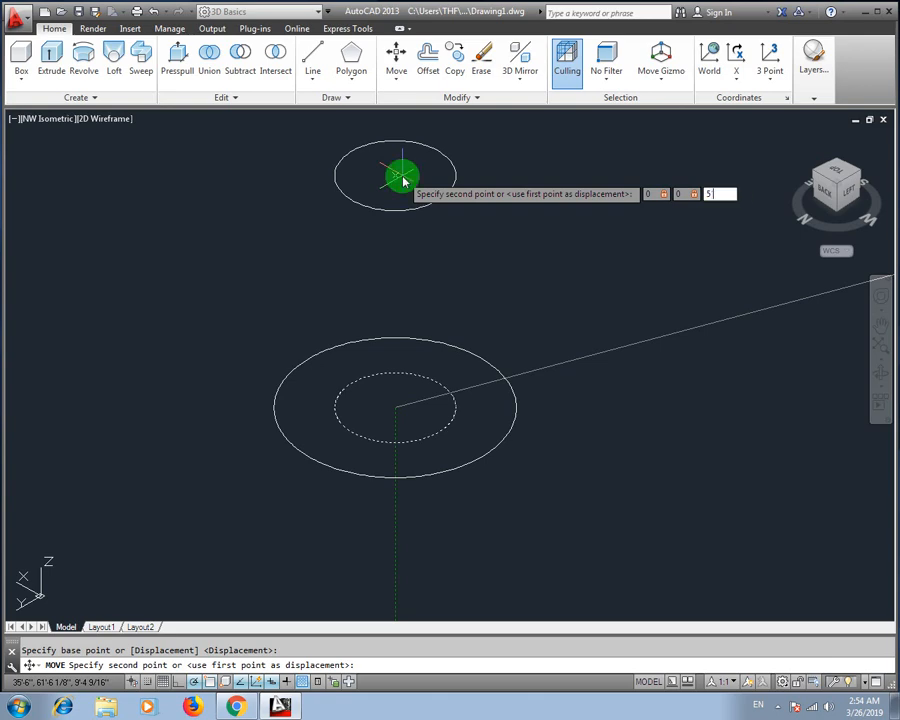
pyautogui.press('Return')
pyautogui.scroll(2, 388, 355)
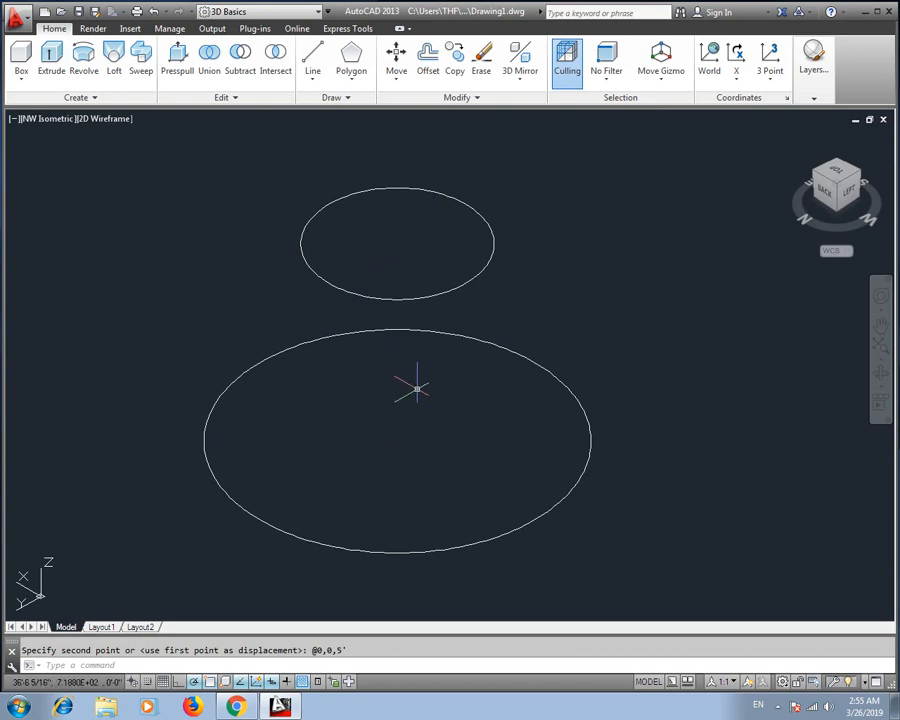
pyautogui.scroll(-2, 417, 388)
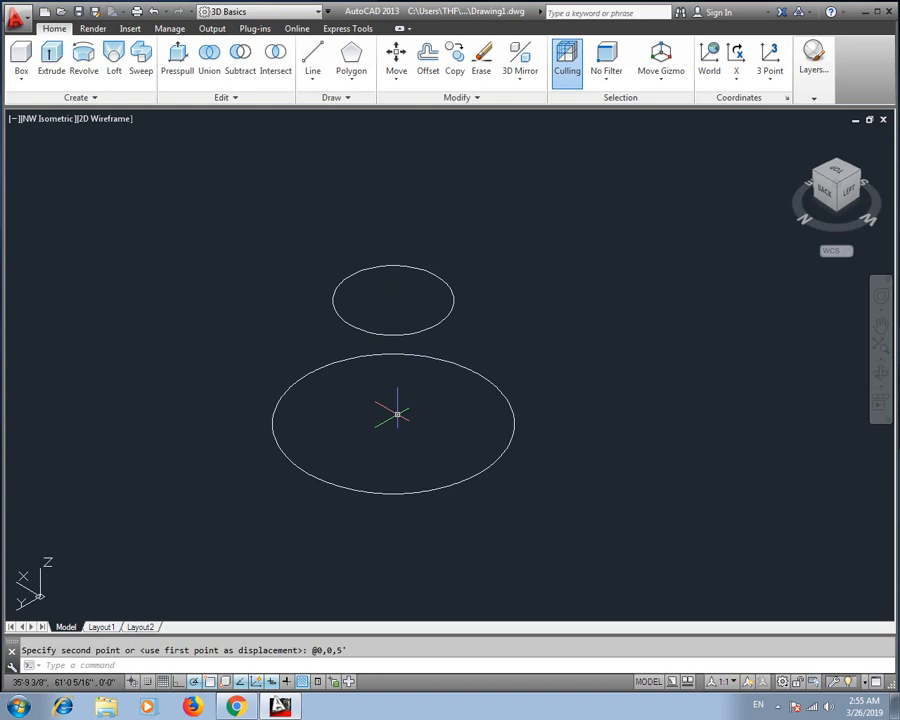
pyautogui.click(786, 705)
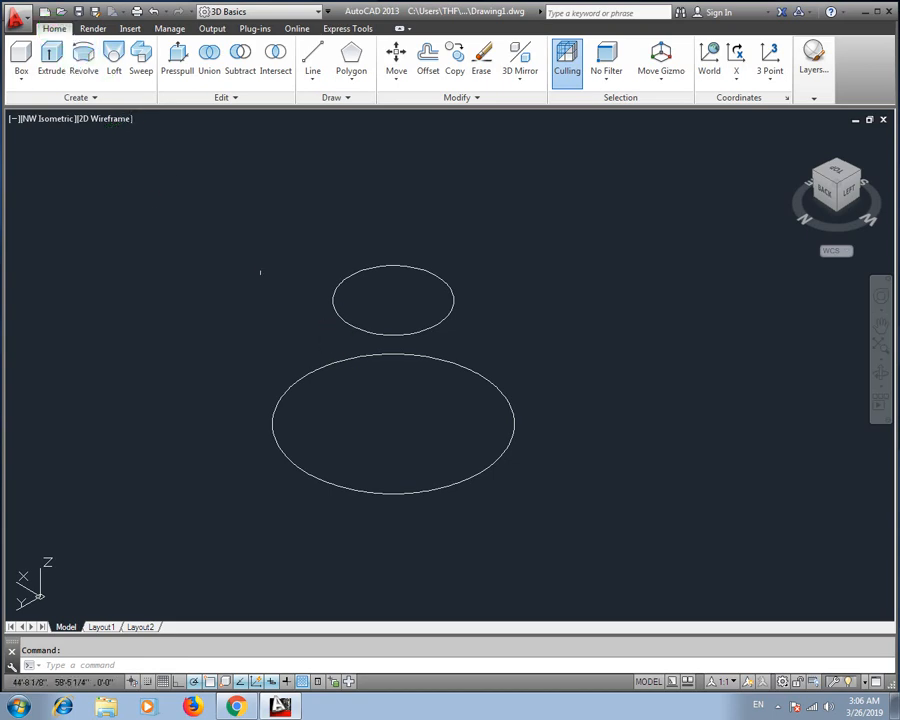
# - Loft a solid from the large circle to the small raised circle, using the Cross sections only option
pyautogui.click(118, 63)
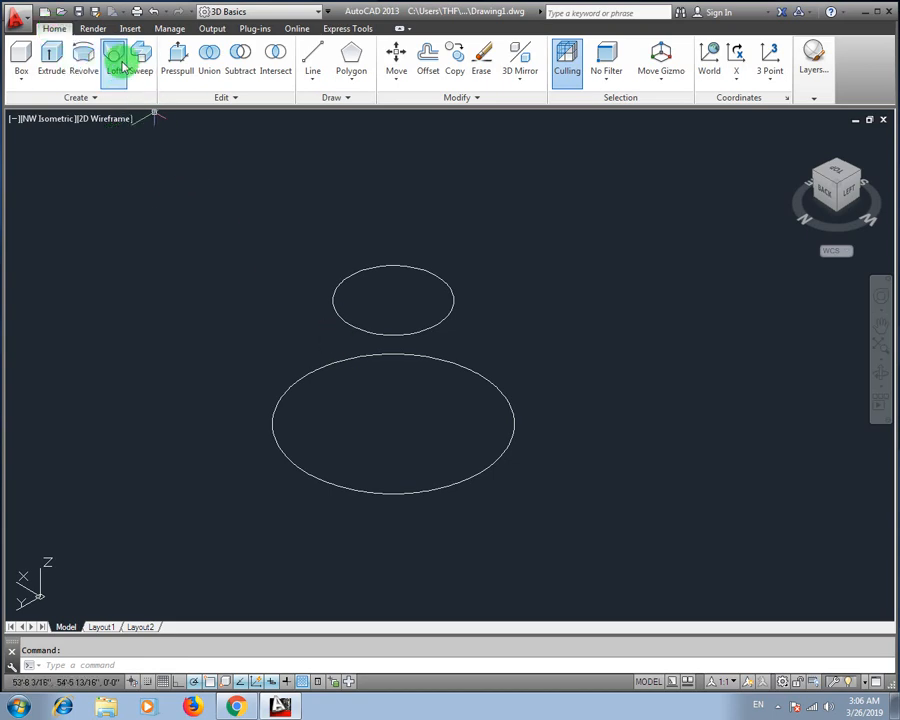
pyautogui.click(444, 395)
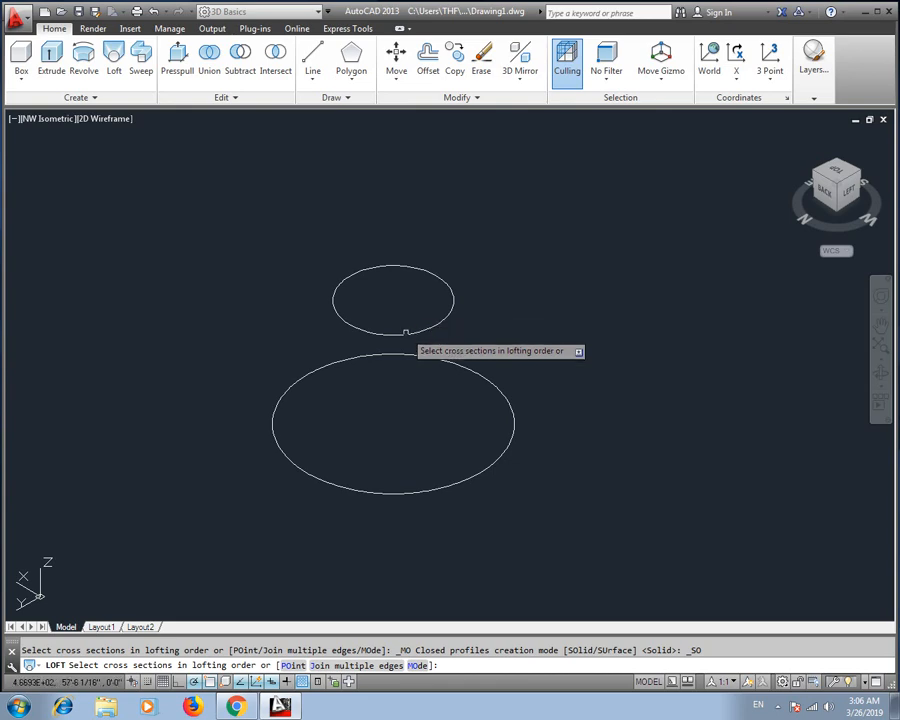
pyautogui.click(329, 485)
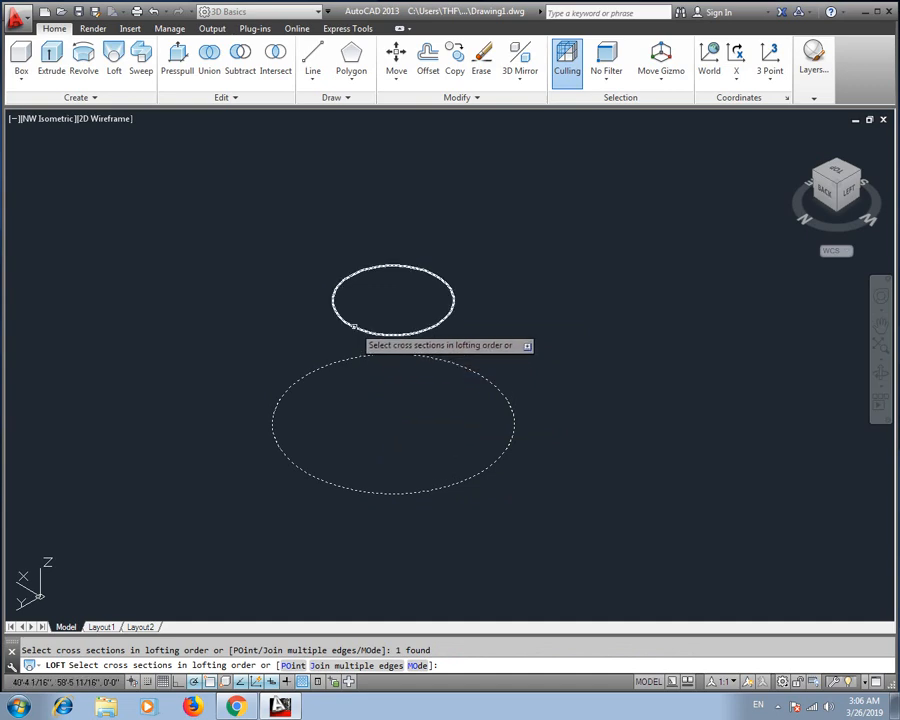
pyautogui.click(352, 329)
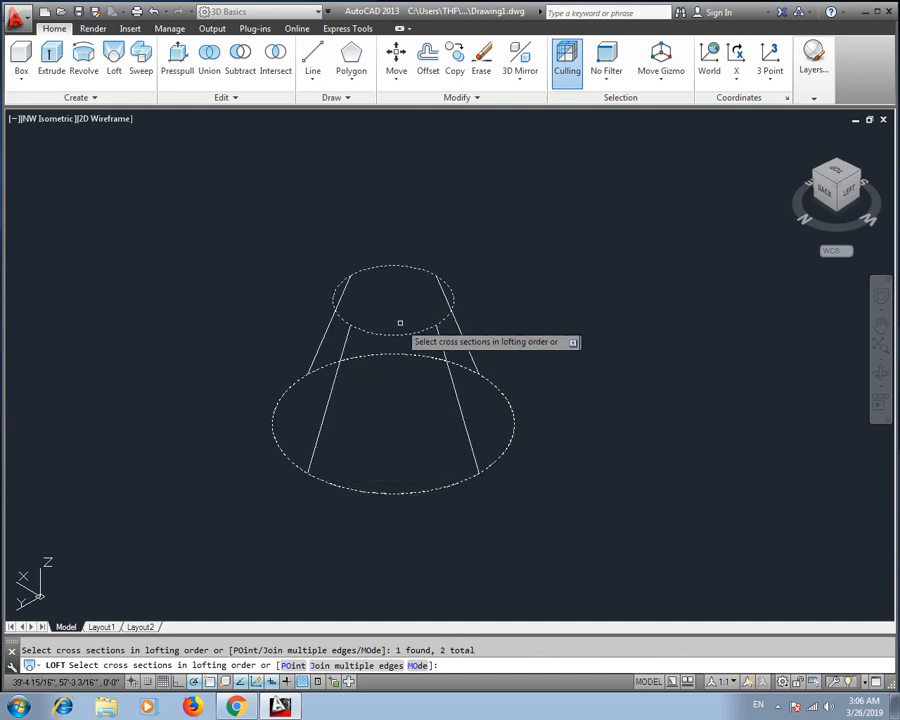
pyautogui.rightClick(400, 323)
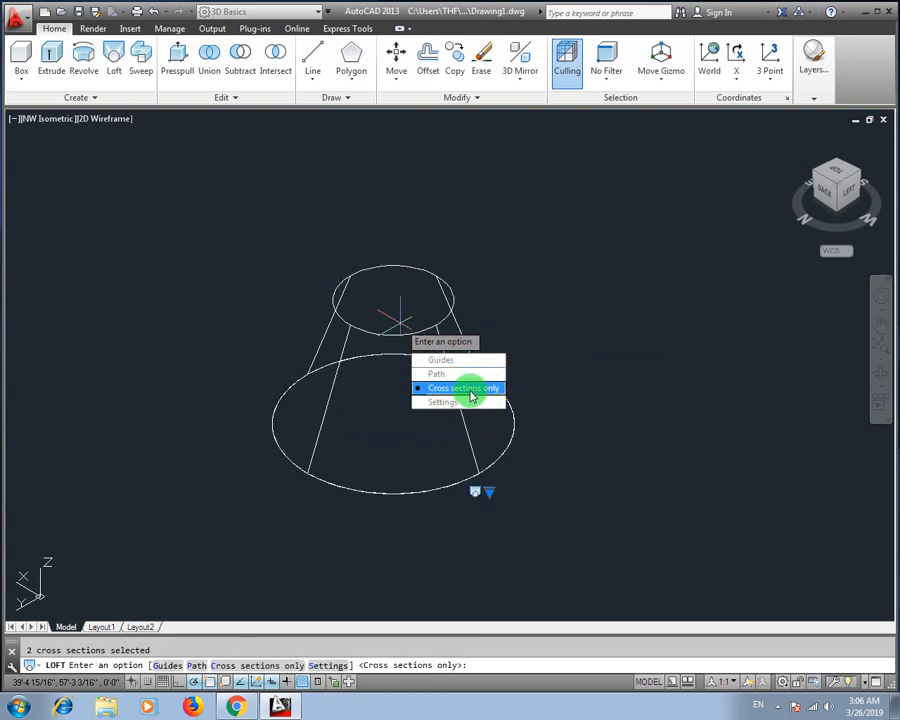
pyautogui.click(465, 388)
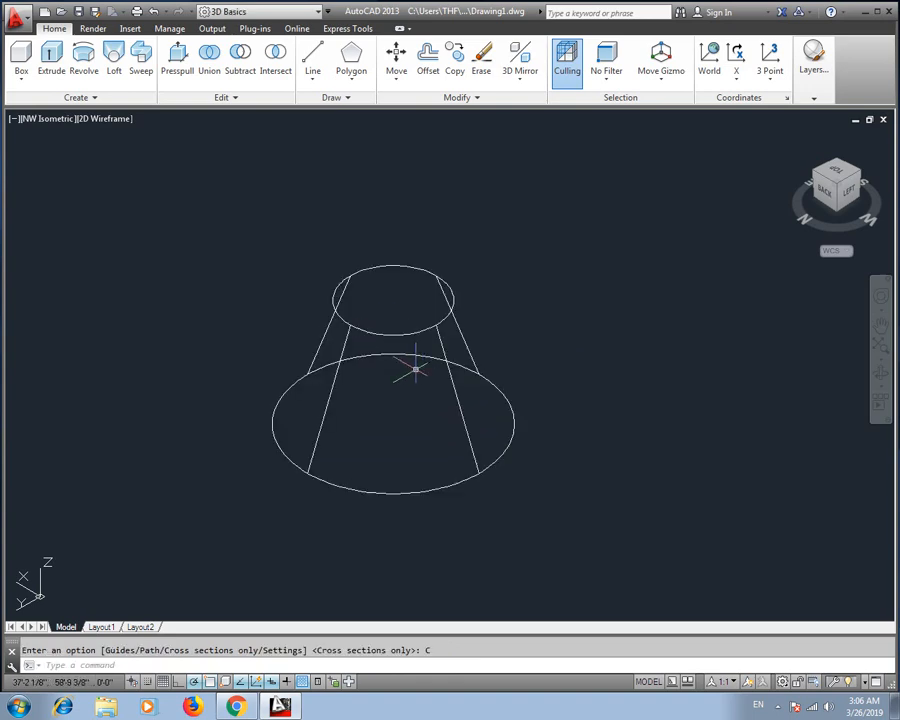
pyautogui.click(108, 122)
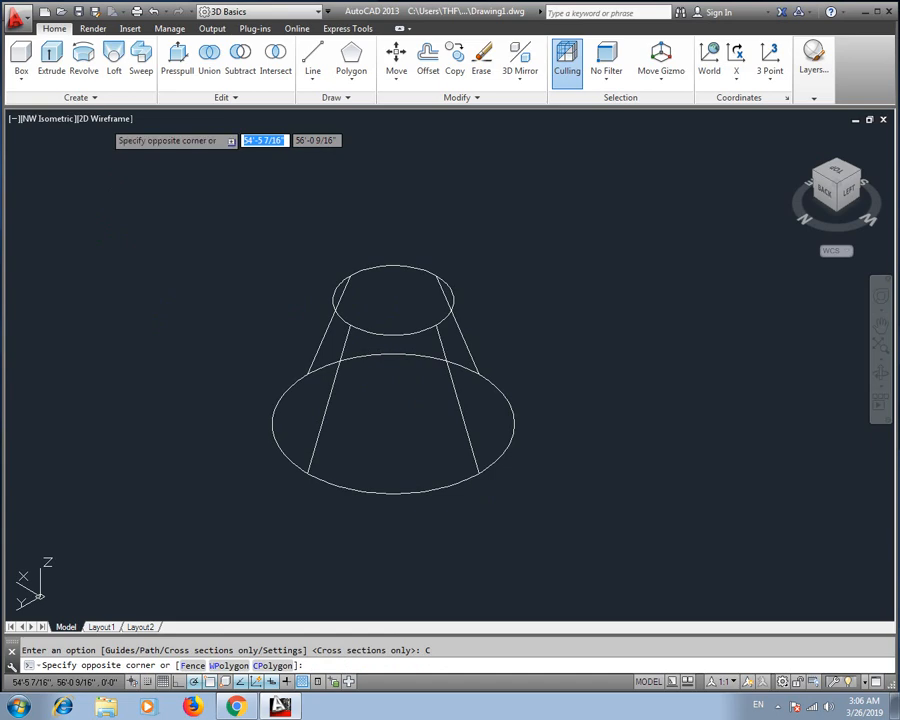
pyautogui.press('Escape')
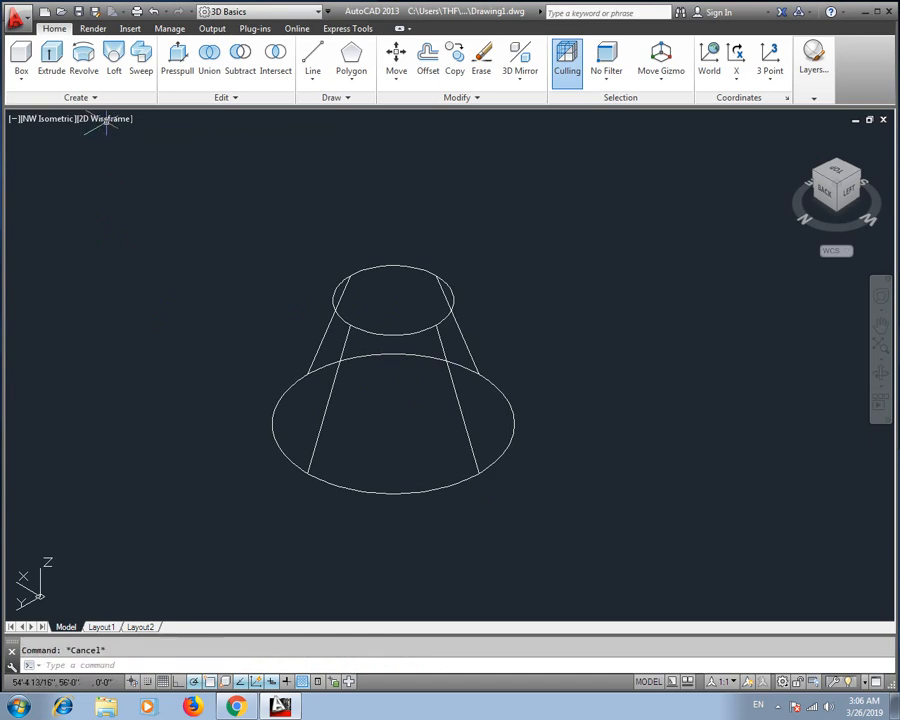
pyautogui.click(110, 123)
pyautogui.press('Escape')
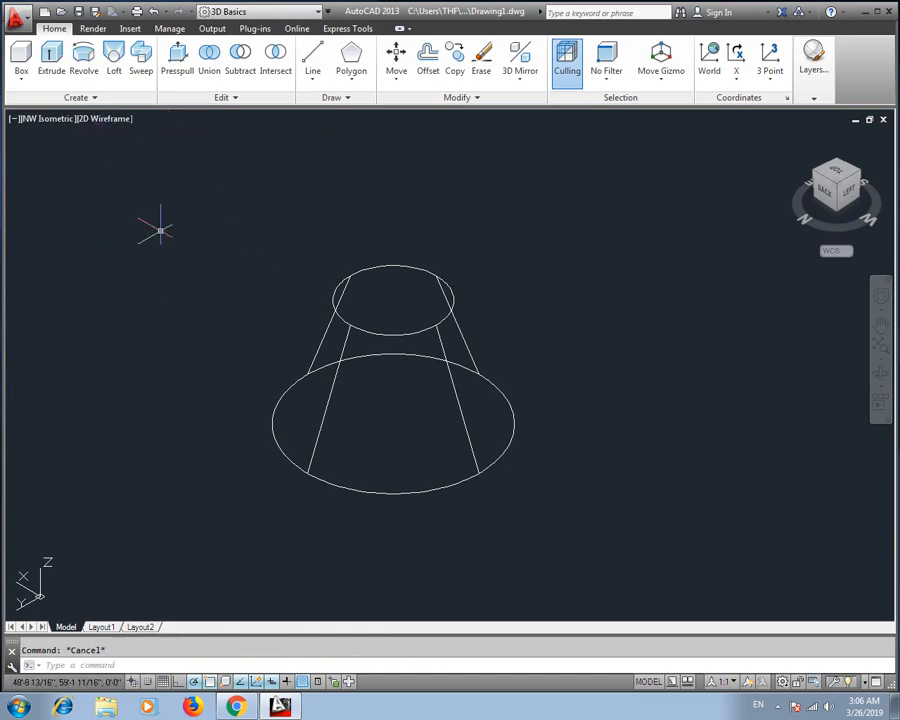
pyautogui.click(94, 122)
pyautogui.press('Escape')
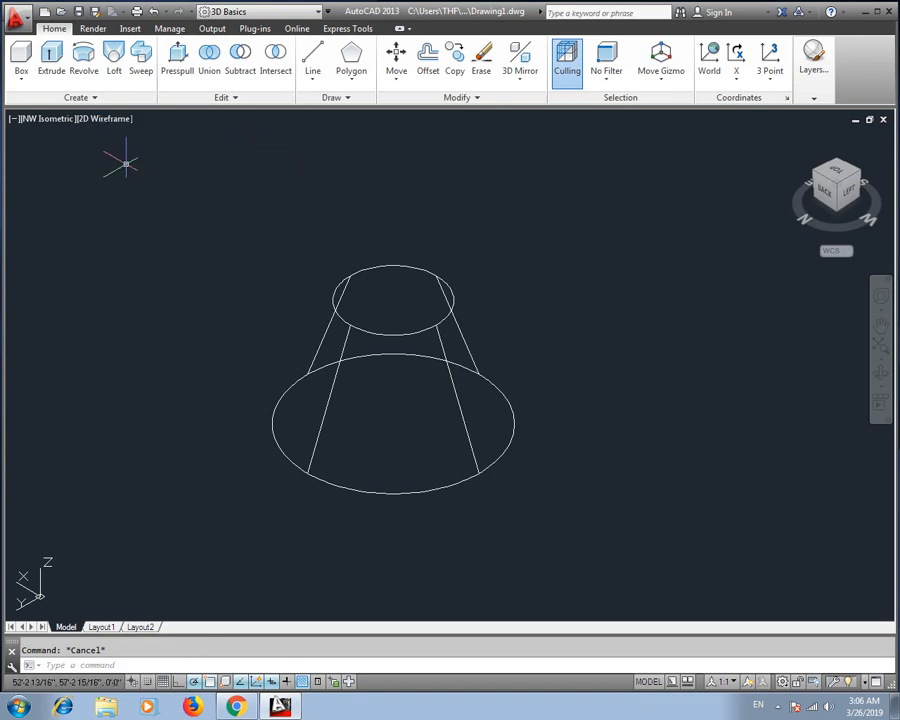
# - Shade the model with the SHADE command and inspect the lofted solid from a higher angle
pyautogui.write('shade')
pyautogui.press('Return')
pyautogui.scroll(3, 436, 355)
pyautogui.scroll(-2, 436, 355)
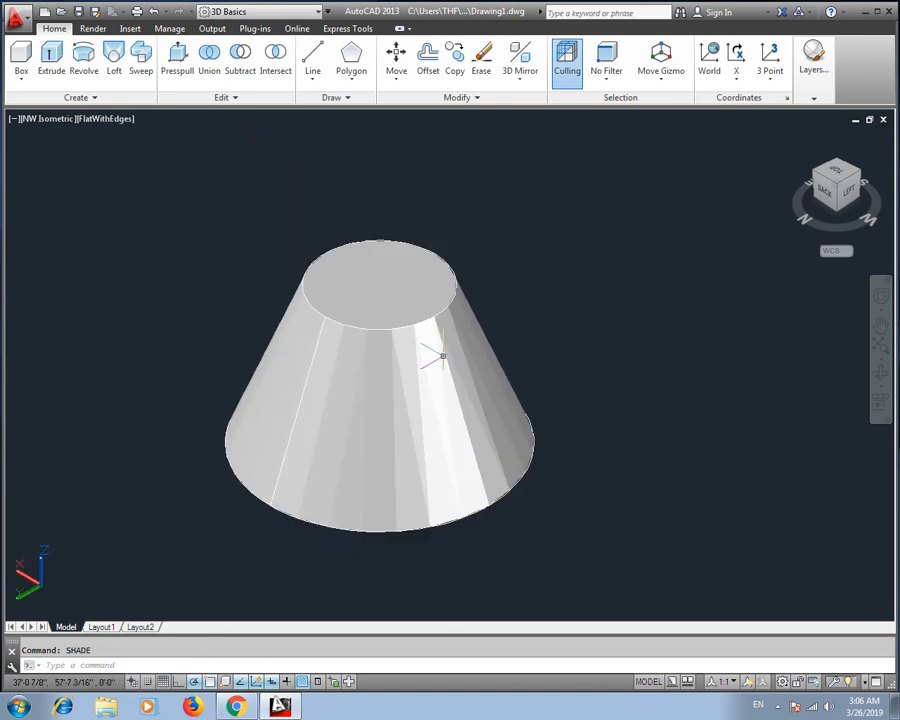
pyautogui.keyDown('shift'); pyautogui.moveTo(394, 354); pyautogui.dragTo(391, 410, button='middle'); pyautogui.keyUp('shift')
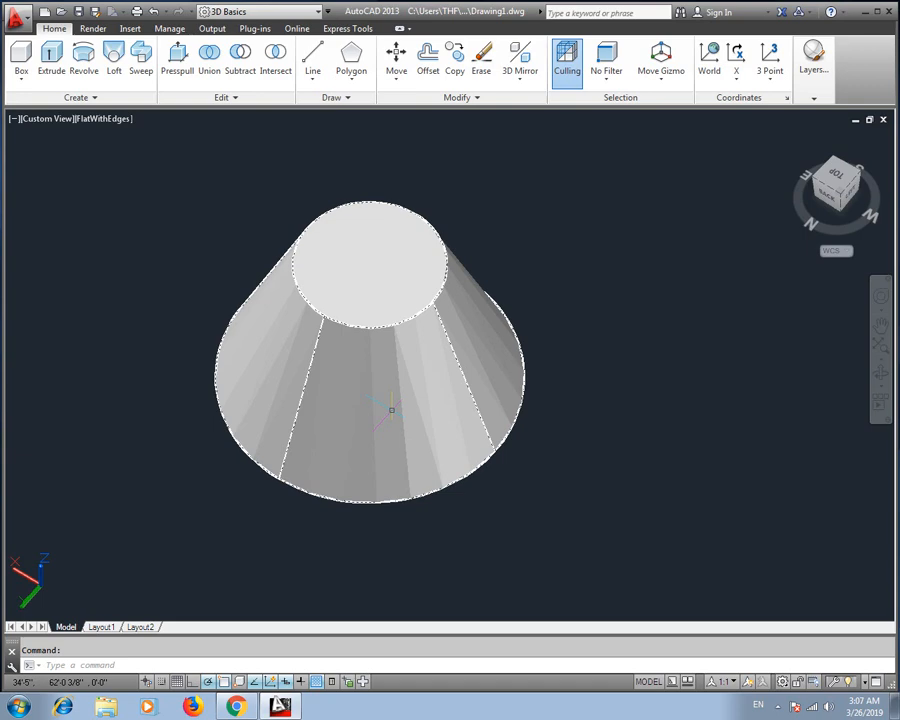
pyautogui.scroll(-3, 402, 360)
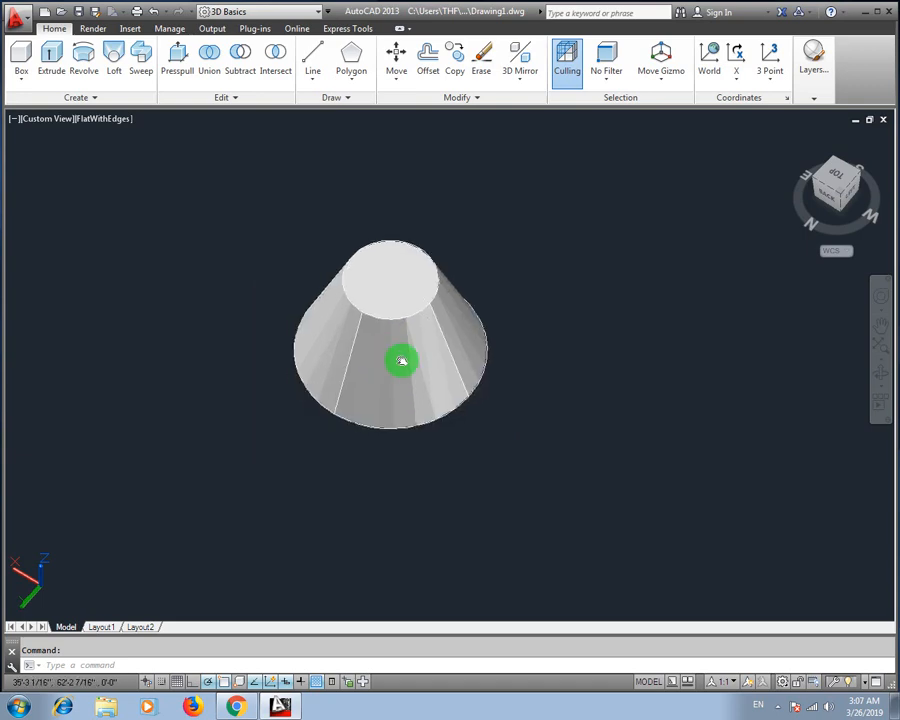
# - Undo the view changes, the shading and the solid loft, back to the two separate circles
pyautogui.hotkey('ctrl', 'z')
pyautogui.hotkey('ctrl', 'z')
pyautogui.hotkey('ctrl', 'z')
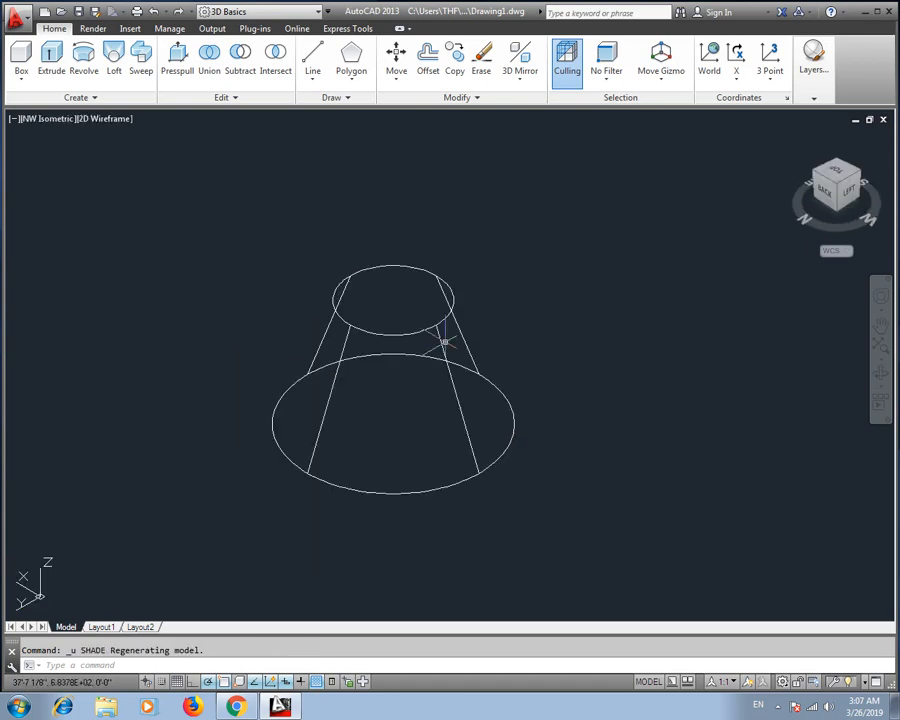
pyautogui.hotkey('ctrl', 'z')
pyautogui.press('Escape')
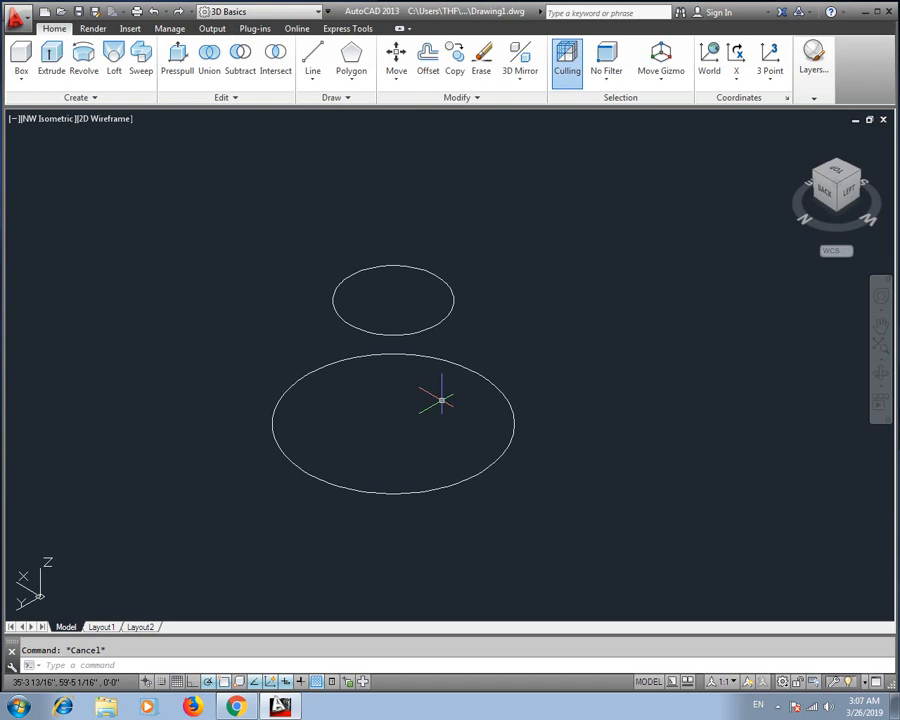
# - Loft the large circle to the small raised circle in Surface mode, using the Cross sections only option
pyautogui.click(113, 58)
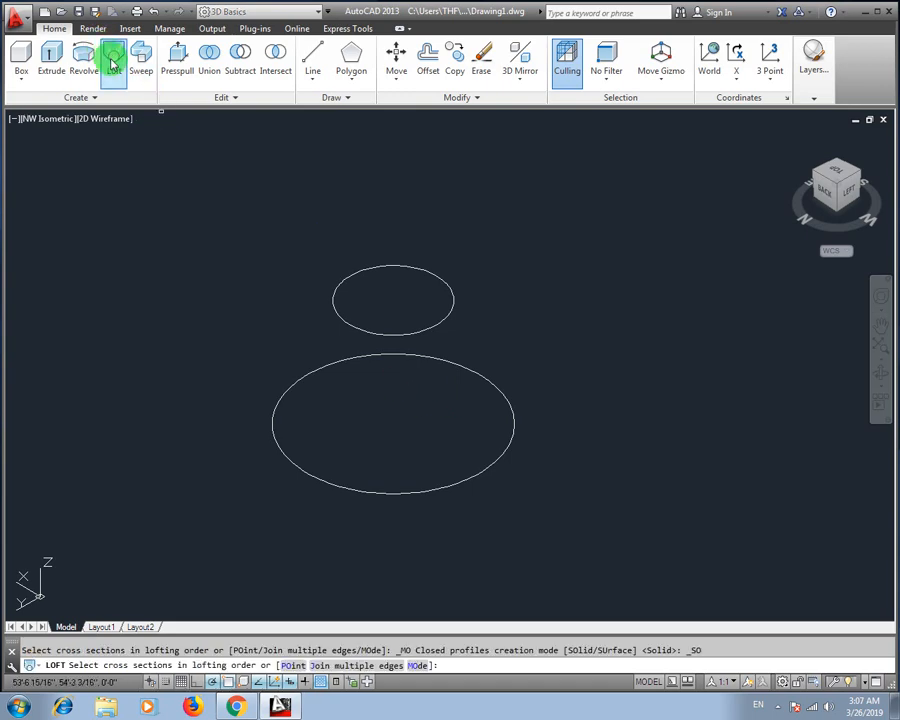
pyautogui.click(414, 667)
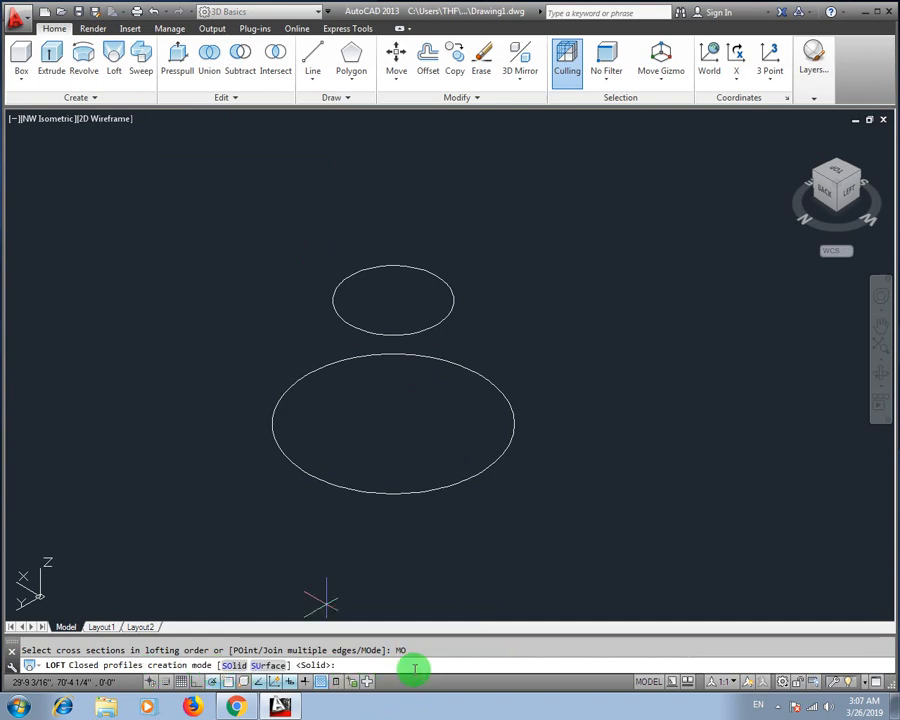
pyautogui.click(268, 665)
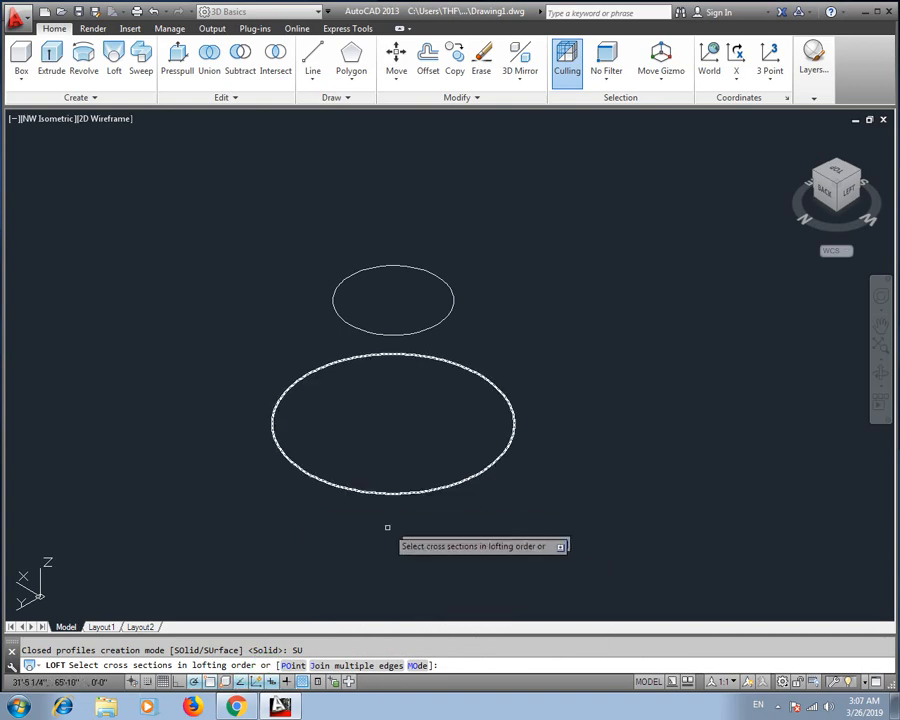
pyautogui.click(340, 487)
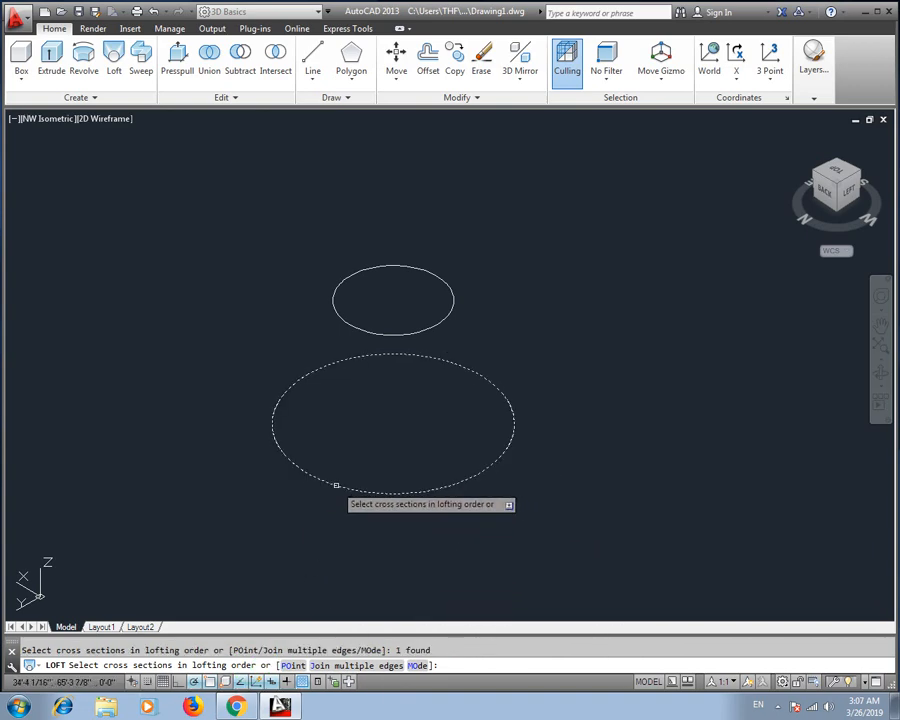
pyautogui.click(363, 332)
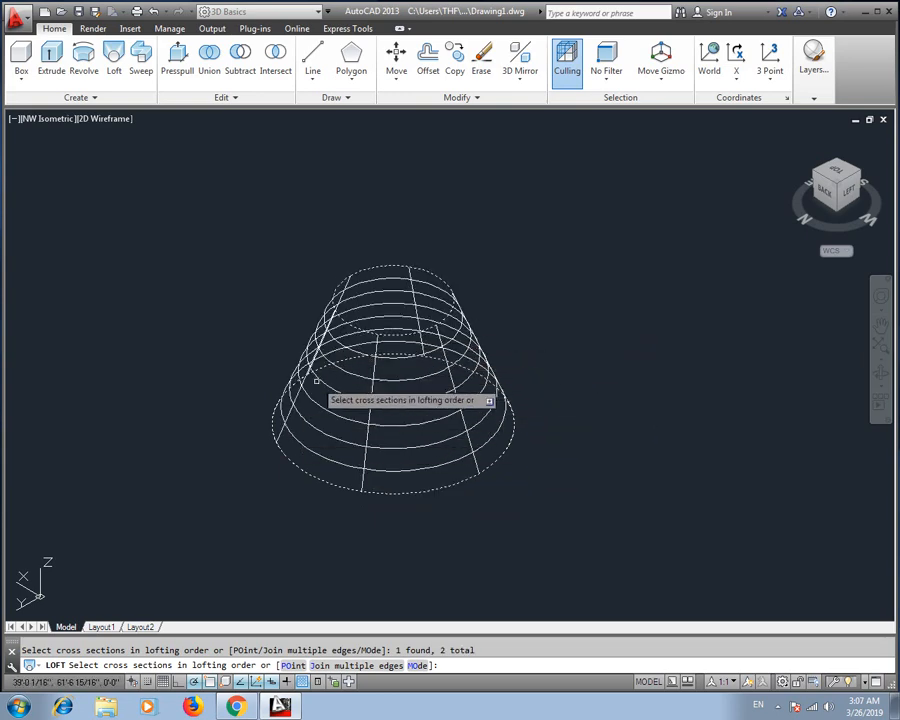
pyautogui.press('Return')
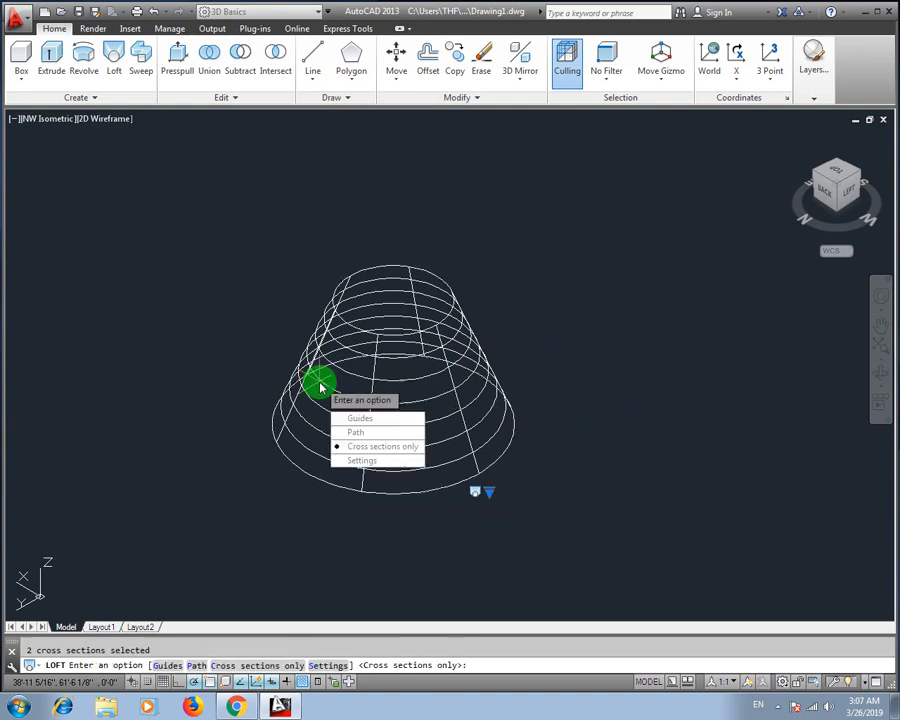
pyautogui.click(374, 446)
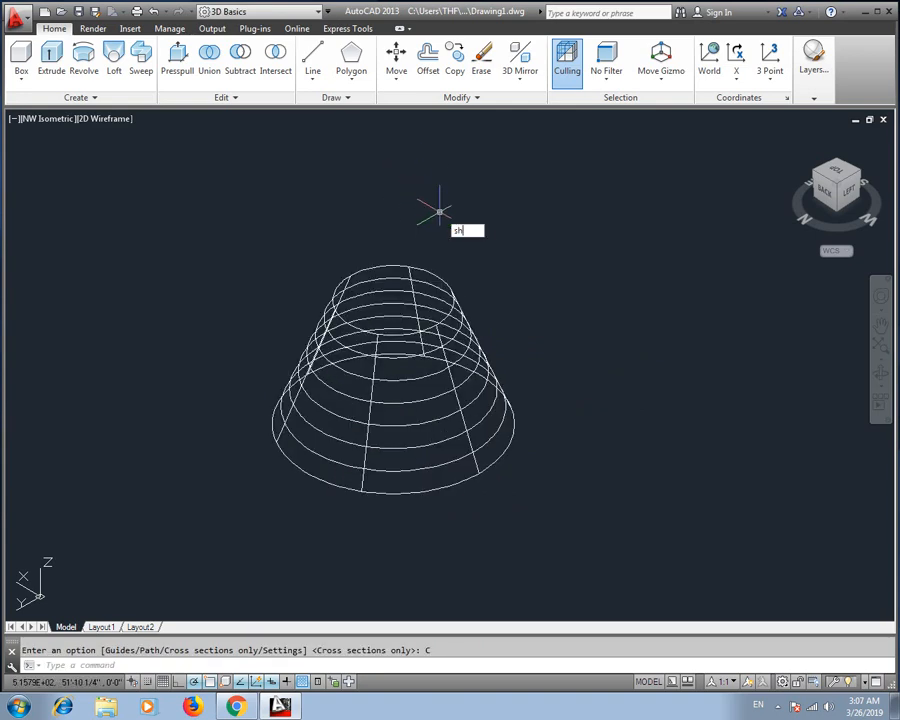
# - Shade the lofted surface with the SHADE command and inspect it, leaving empty drawing space beside it
pyautogui.write('shade')
pyautogui.press('Return')
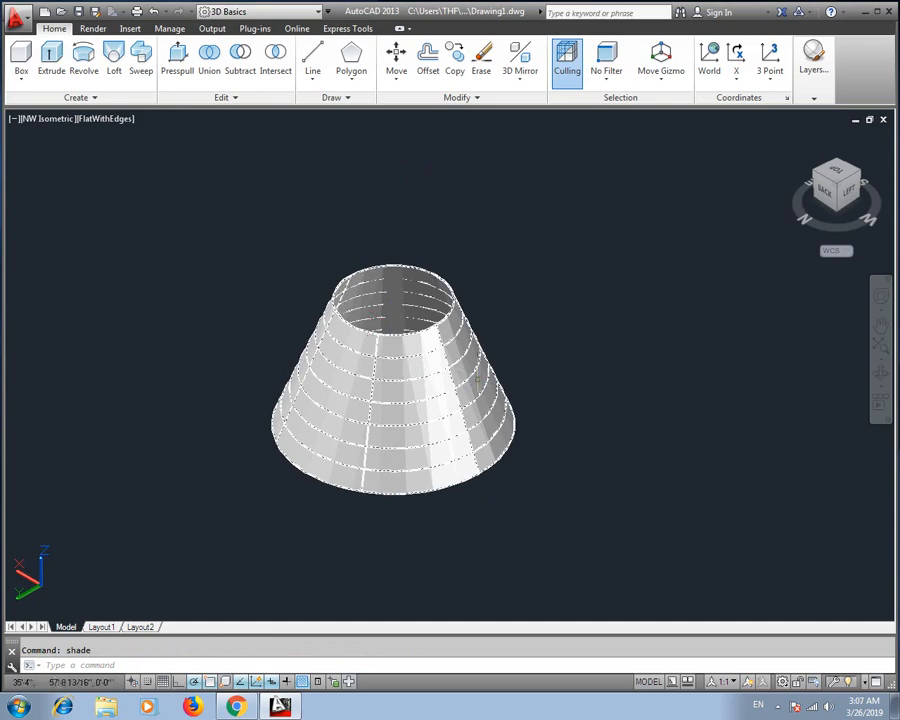
pyautogui.keyDown('shift'); pyautogui.moveTo(452, 378); pyautogui.dragTo(512, 358, button='middle'); pyautogui.keyUp('shift')
pyautogui.scroll(-1, 426, 364)
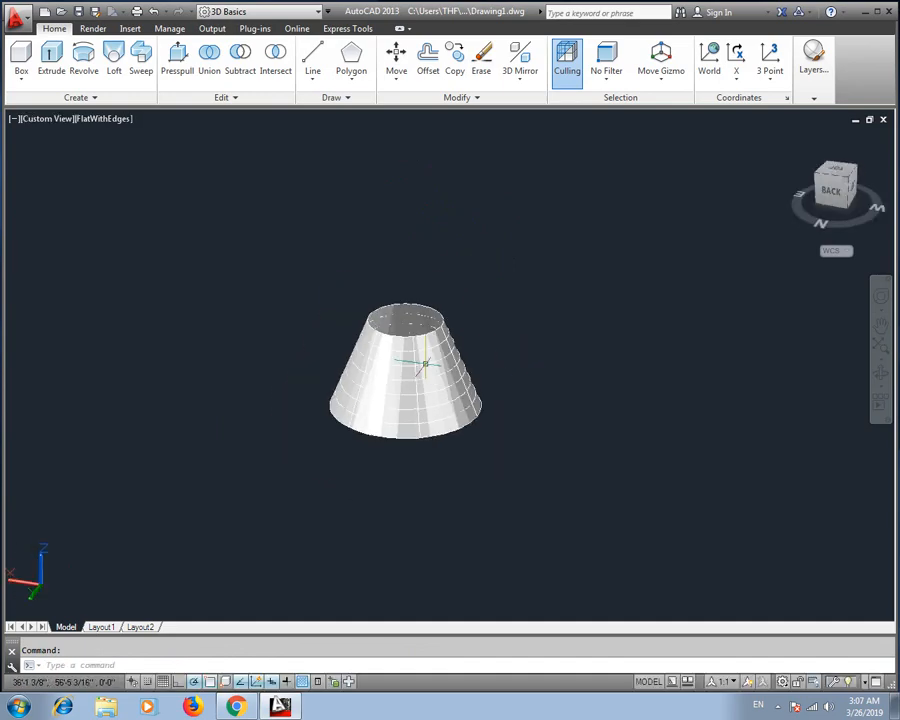
pyautogui.moveTo(416, 367); pyautogui.dragTo(702, 356, button='middle')
pyautogui.scroll(1, 650, 360)
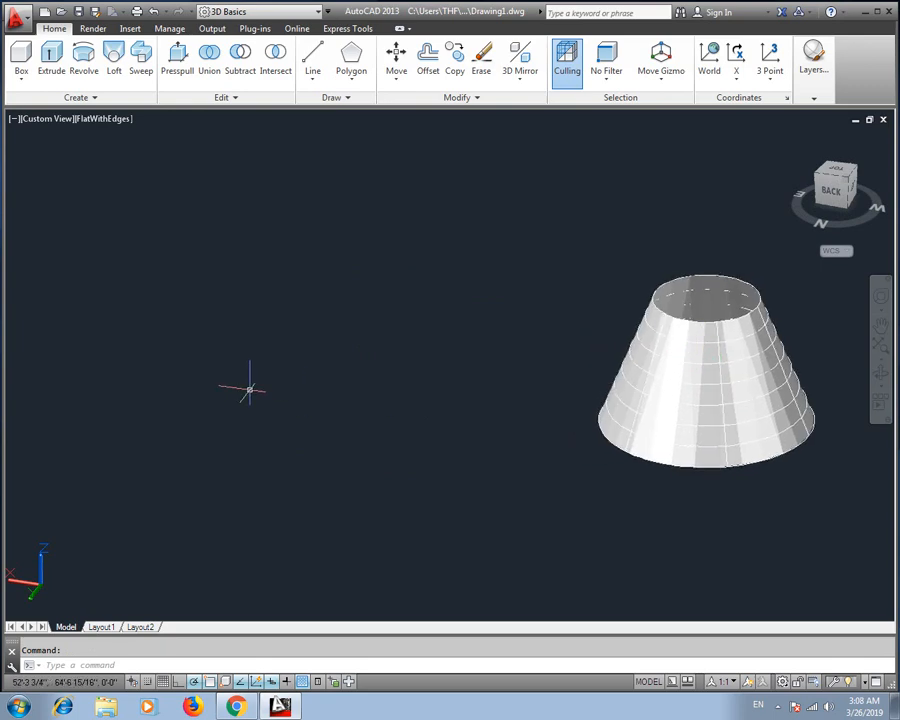
# - Look at the lofted surface from the Top view and return the viewport to NW Isometric
pyautogui.press('Escape')
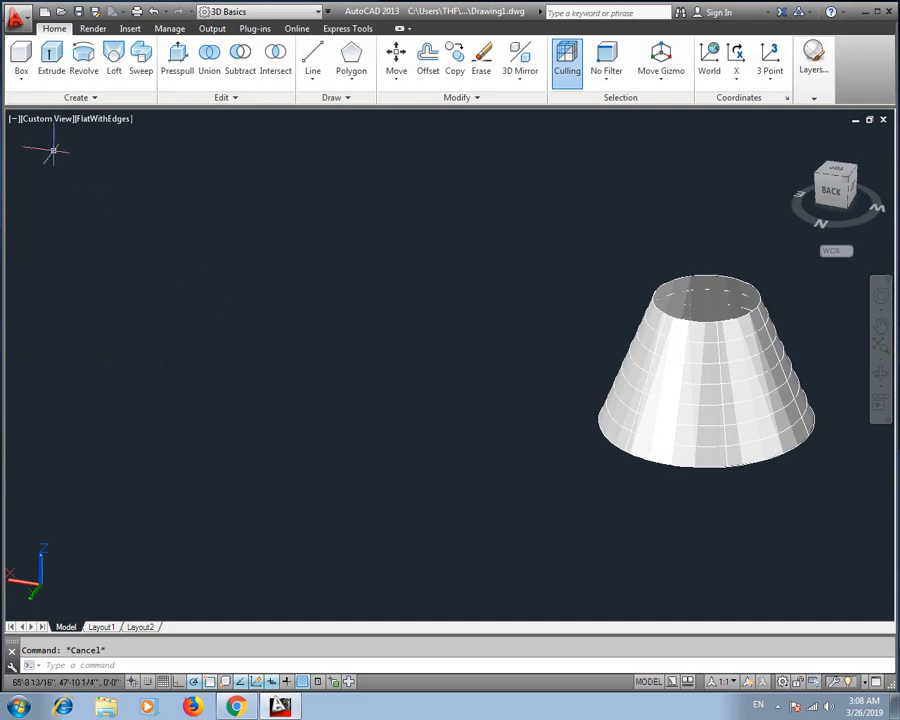
pyautogui.click(40, 119)
pyautogui.click(72, 157)
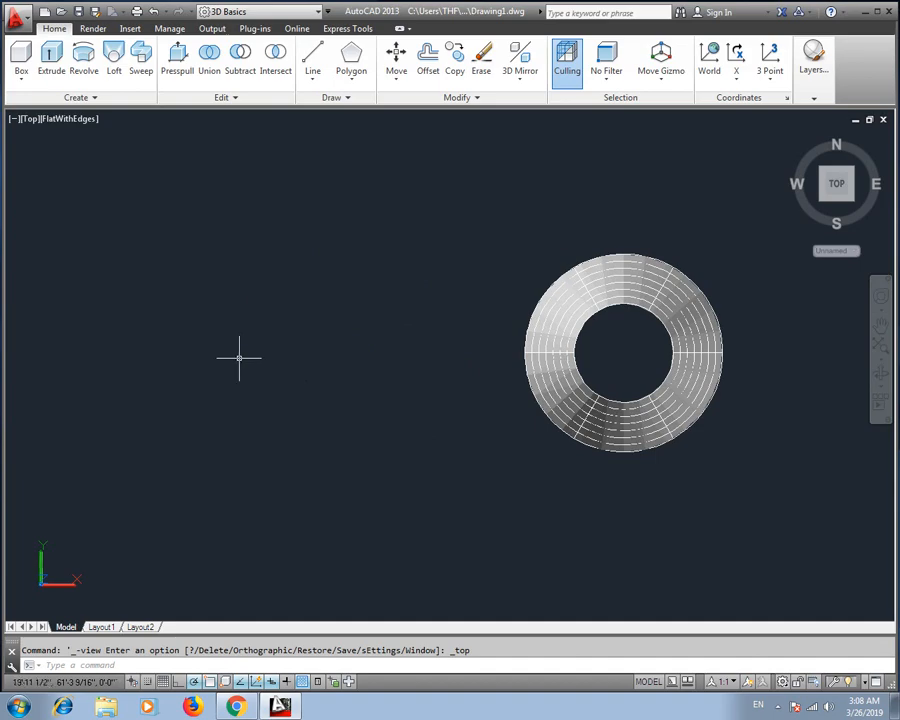
pyautogui.click(28, 119)
pyautogui.click(80, 294)
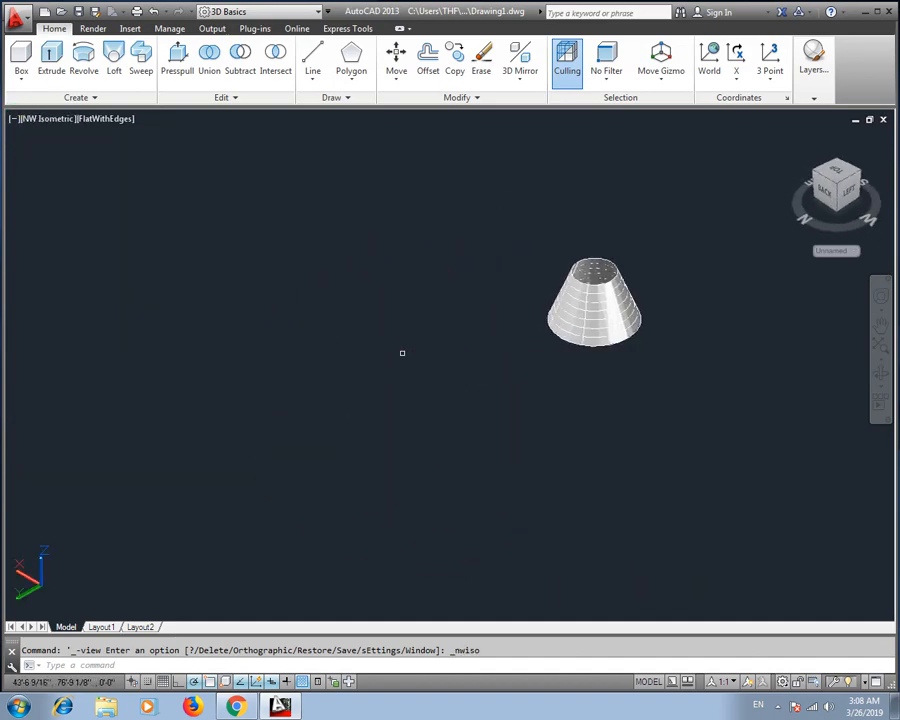
# - Draw a circle with a radius of about 5'-8" in the empty area beside the lofted surface
pyautogui.write('c')
pyautogui.press('Return')
pyautogui.click(262, 326)
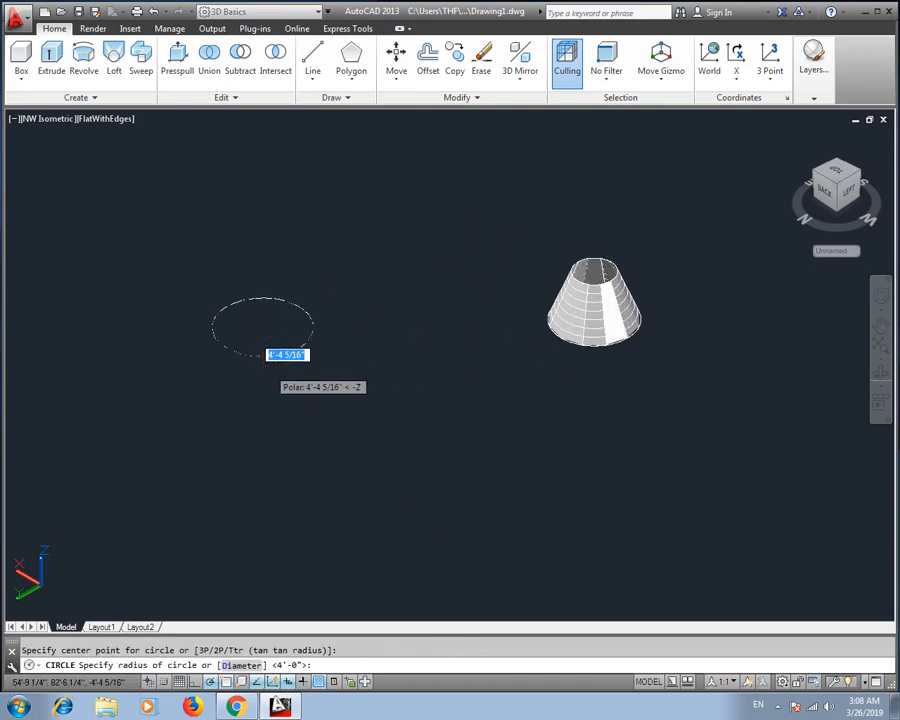
pyautogui.click(276, 352)
pyautogui.scroll(2, 281, 328)
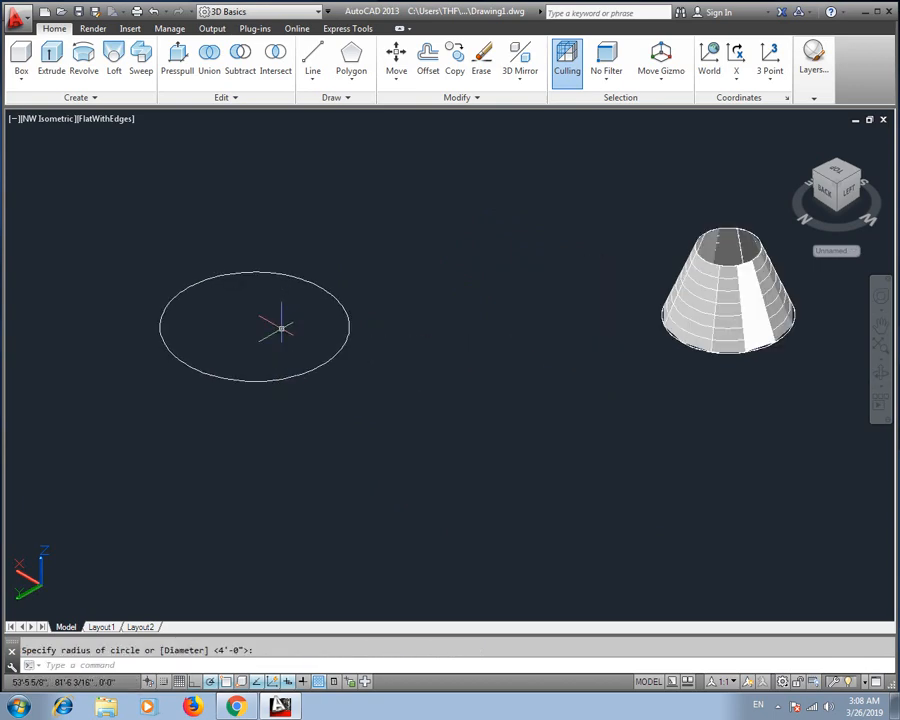
# - Draw two circles concentric with the new circle: an outer one of about 7'-10" radius and a smaller one inside
pyautogui.press('Return')
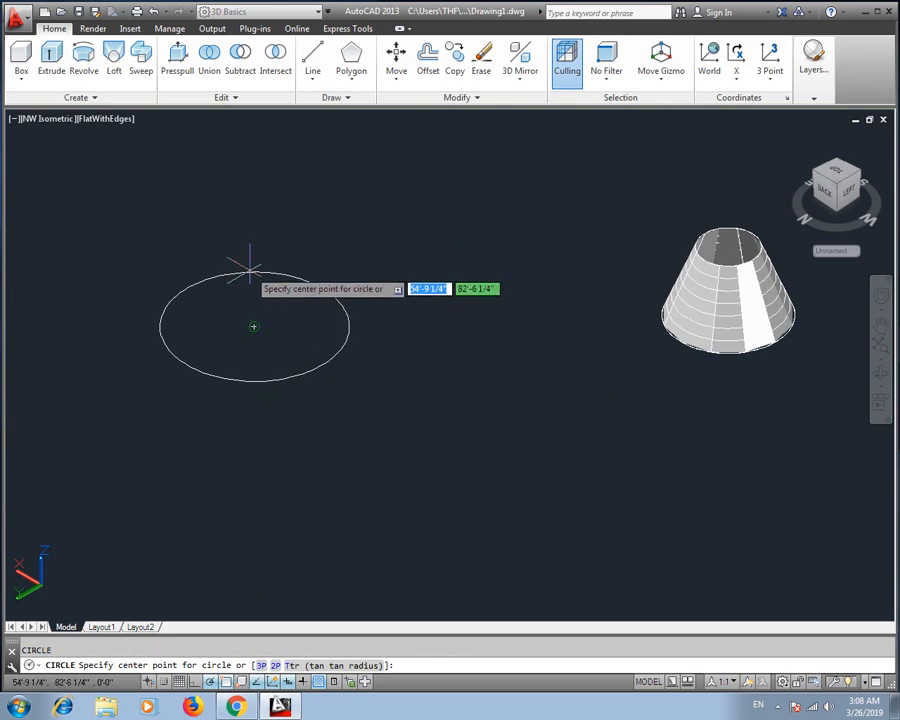
pyautogui.click(254, 327)
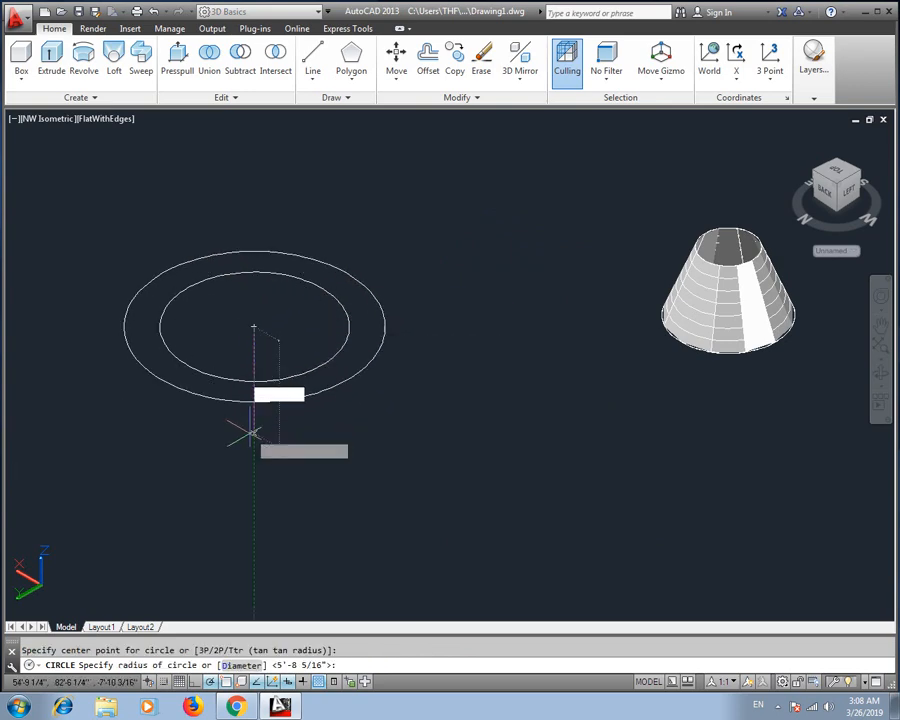
pyautogui.click(250, 427)
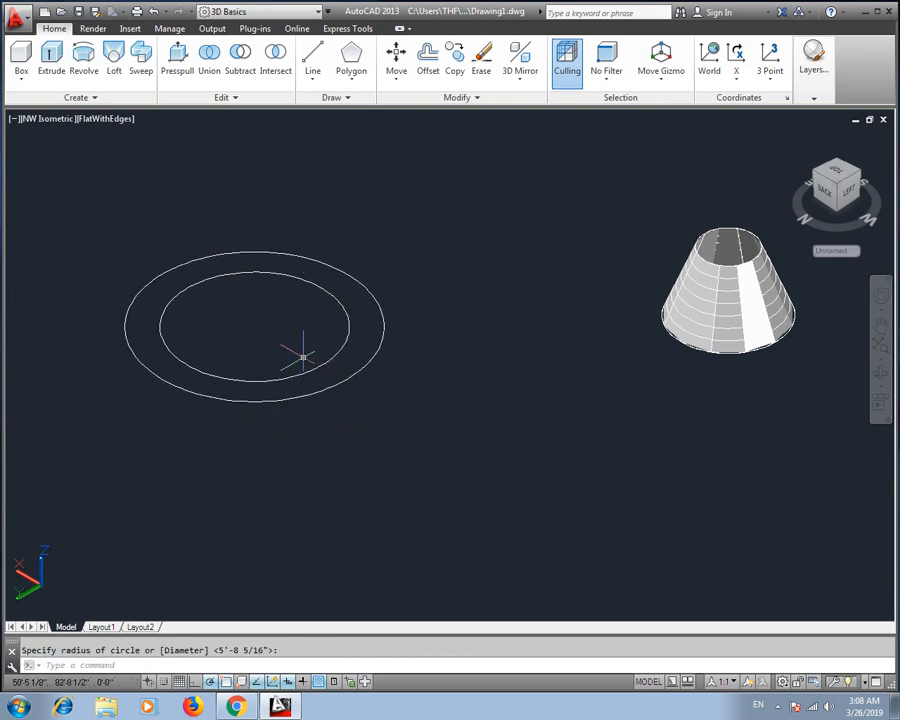
pyautogui.press('Return')
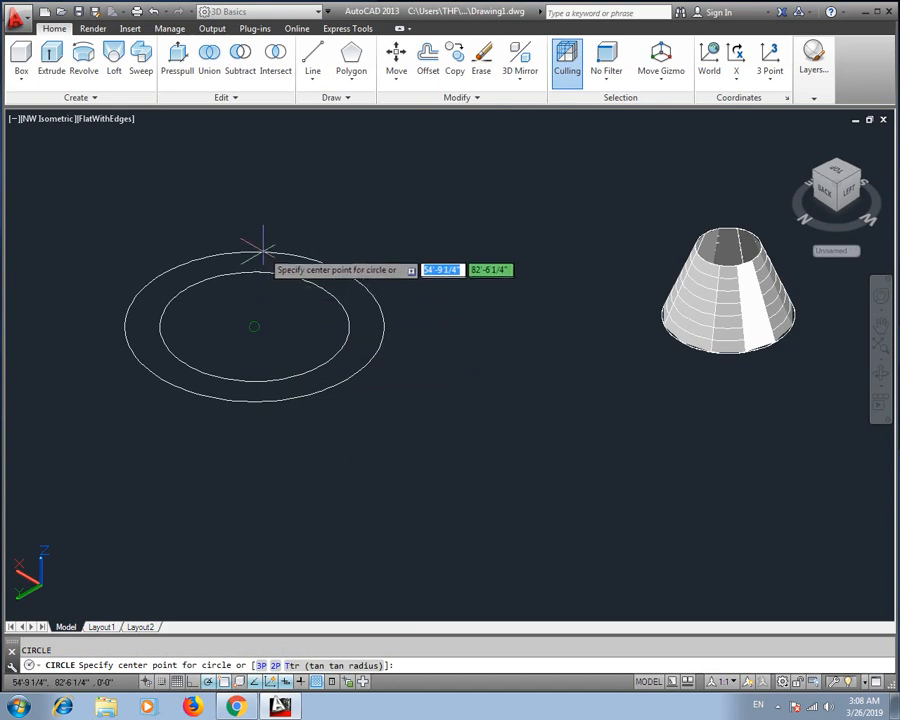
pyautogui.click(254, 327)
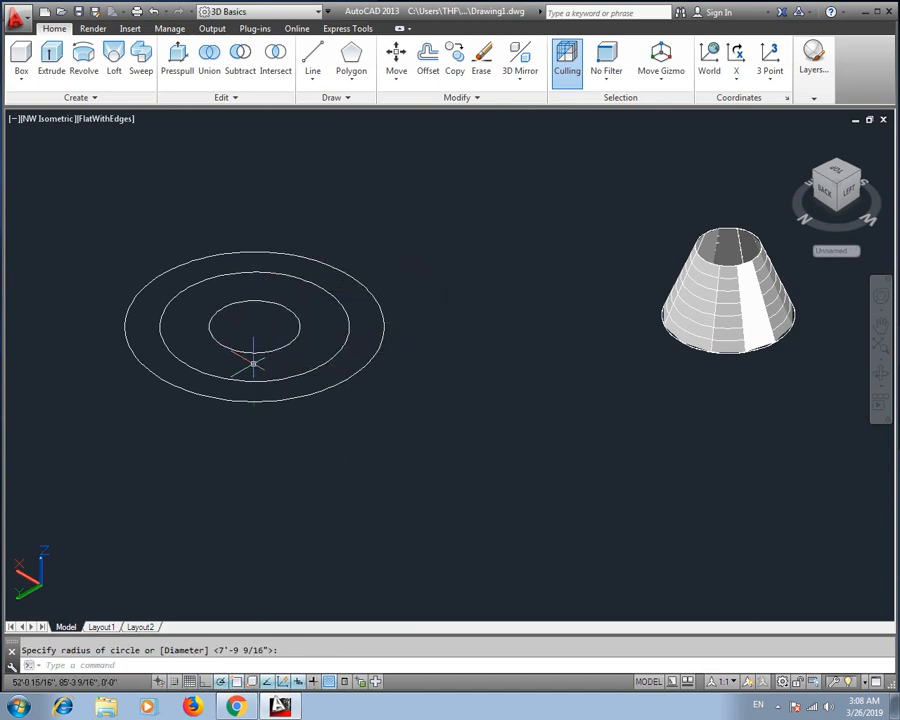
# - Move the small inner circle and the large outer circle up together by 0,0,7', leaving the medium circle in place
pyautogui.press('Escape')
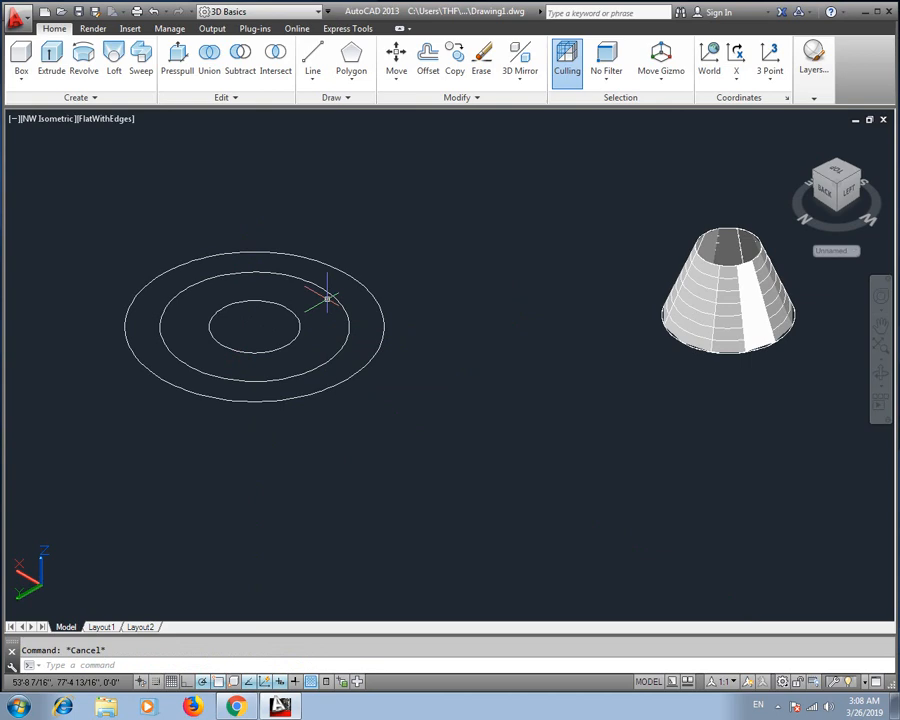
pyautogui.write('m')
pyautogui.press('Return')
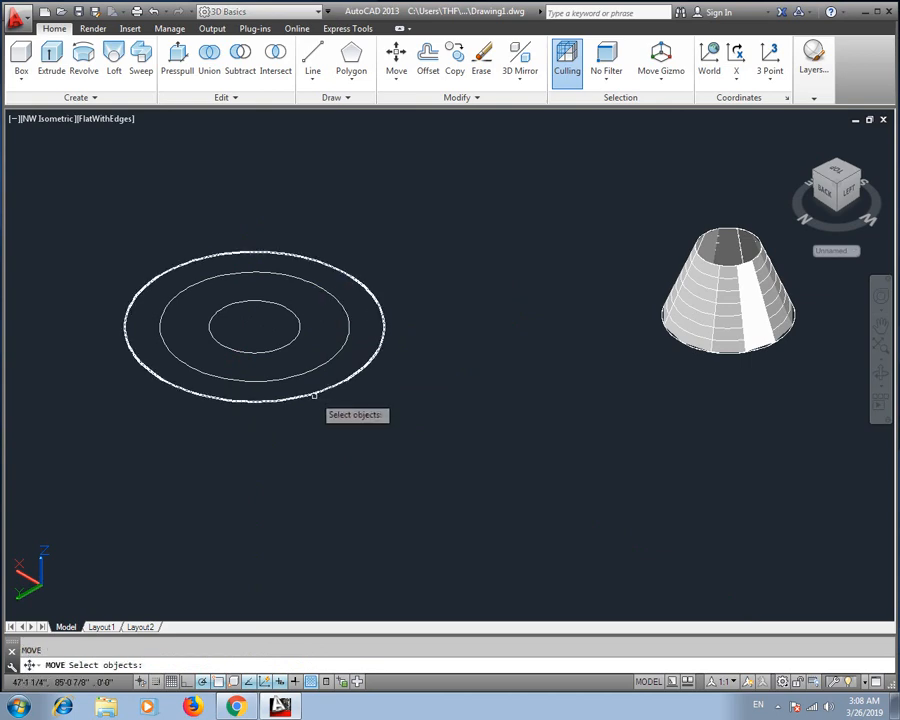
pyautogui.click(240, 350)
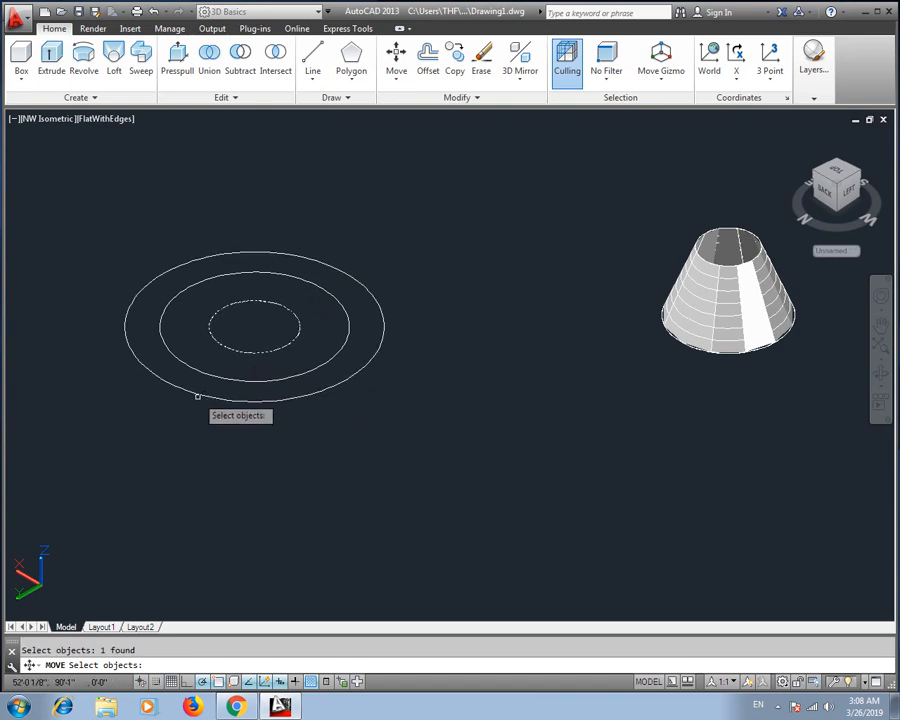
pyautogui.click(199, 397)
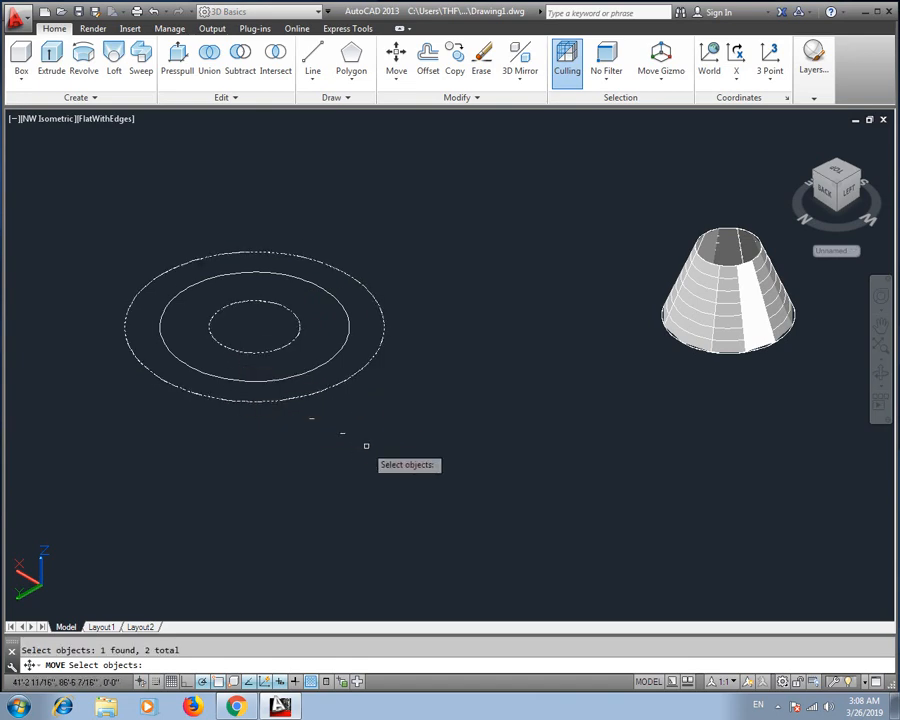
pyautogui.press('Return')
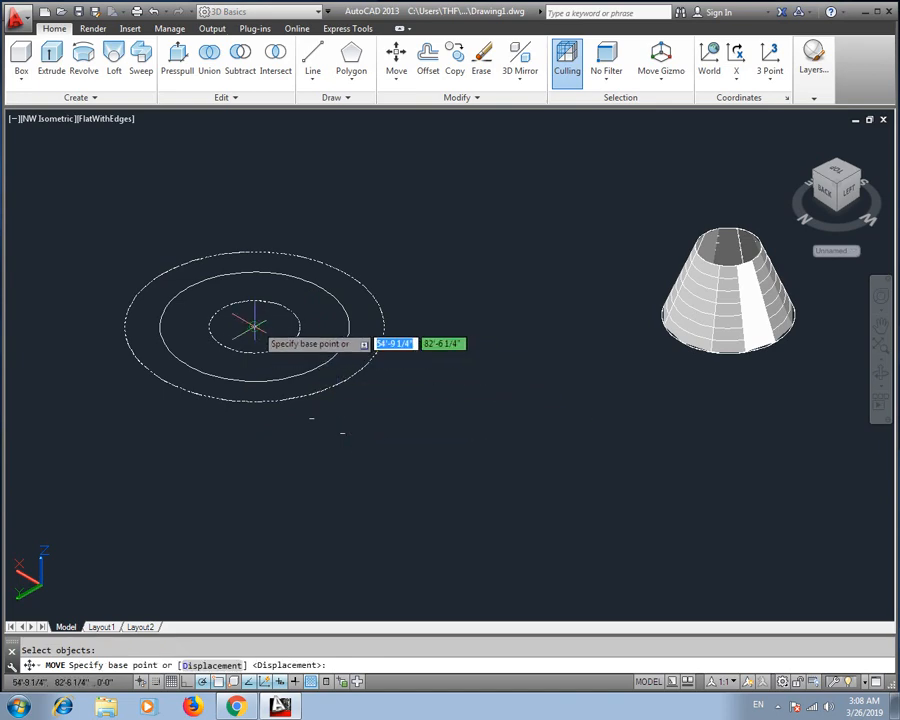
pyautogui.write('0,0,7')
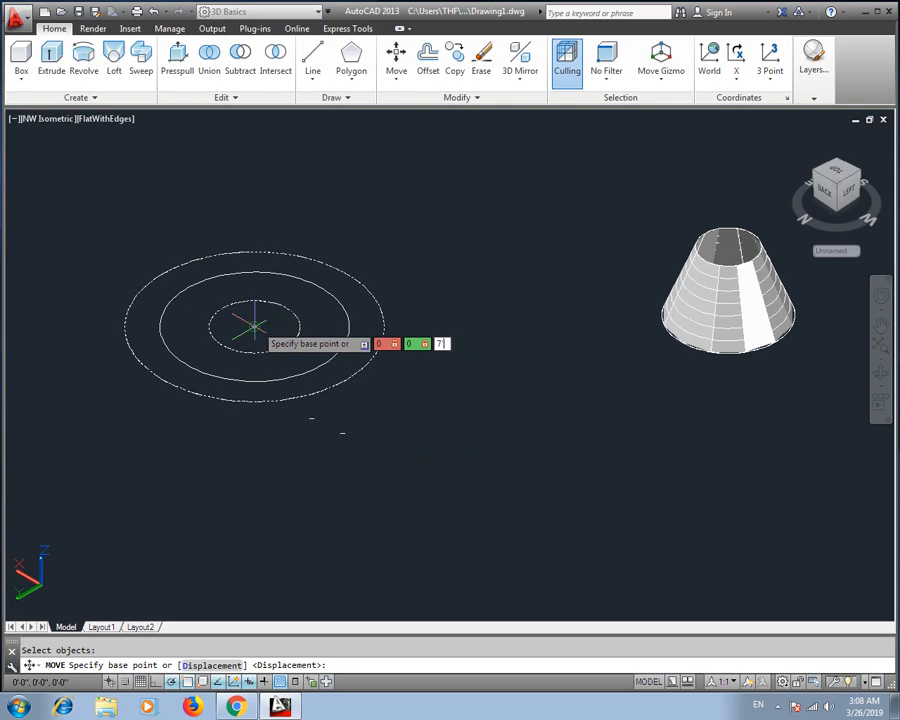
pyautogui.press('Return')
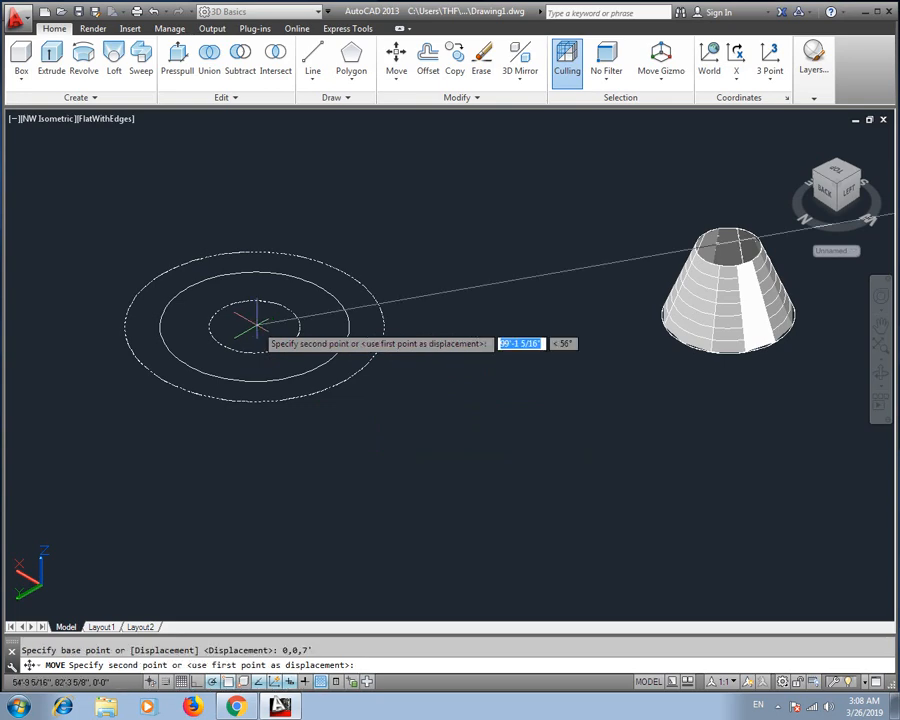
pyautogui.press('Return')
pyautogui.moveTo(261, 317); pyautogui.dragTo(261, 378, button='middle')
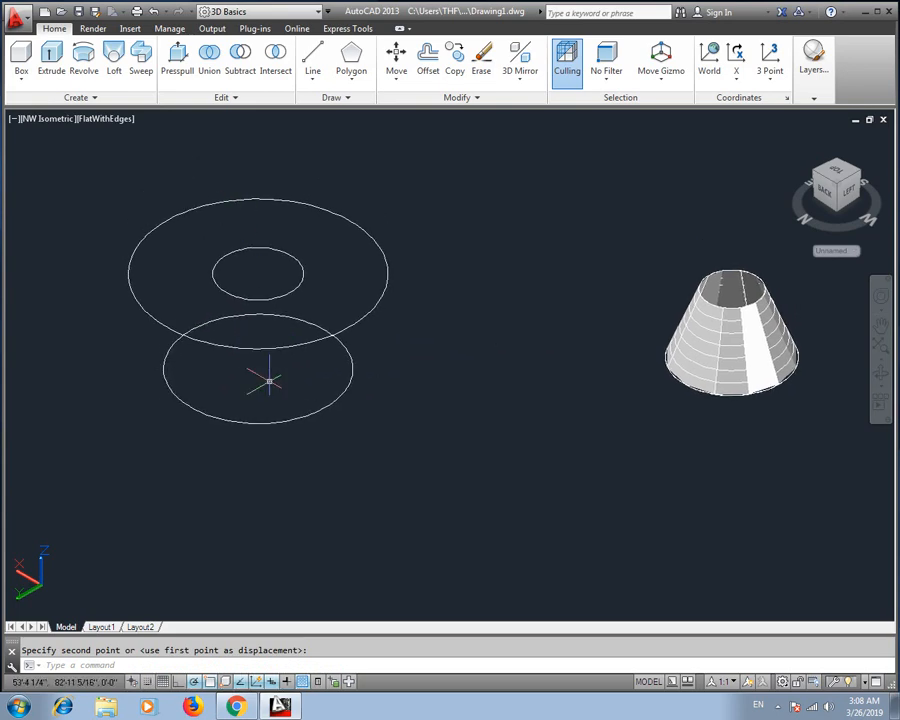
# - Move the small circle up a further 0,0,5' above the large circle
pyautogui.moveTo(277, 311); pyautogui.dragTo(240, 398, button='middle')
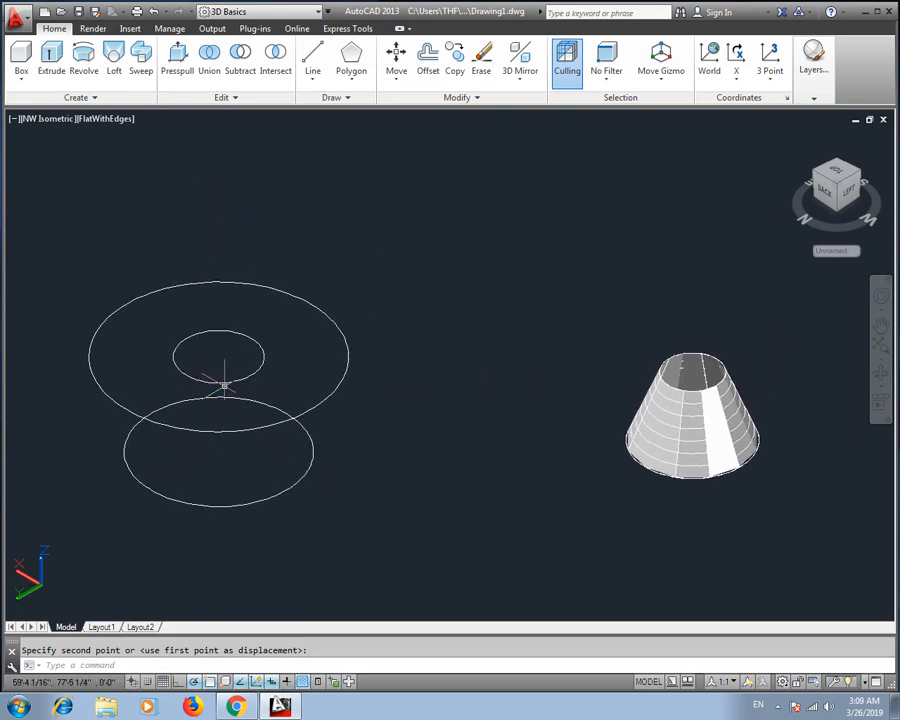
pyautogui.write('m')
pyautogui.press('space')
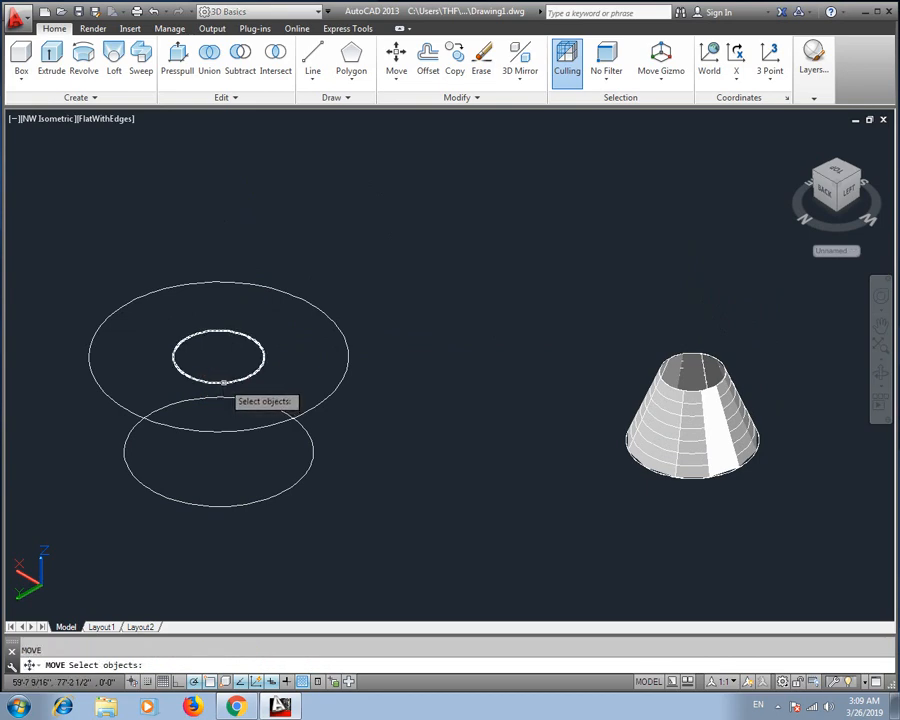
pyautogui.press('space')
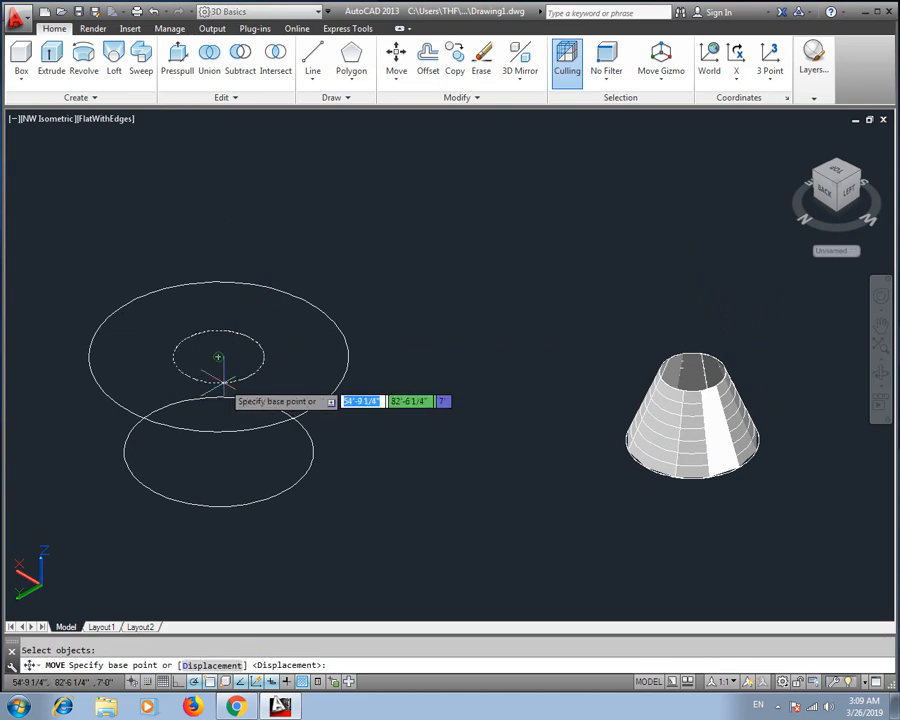
pyautogui.press('Tab')
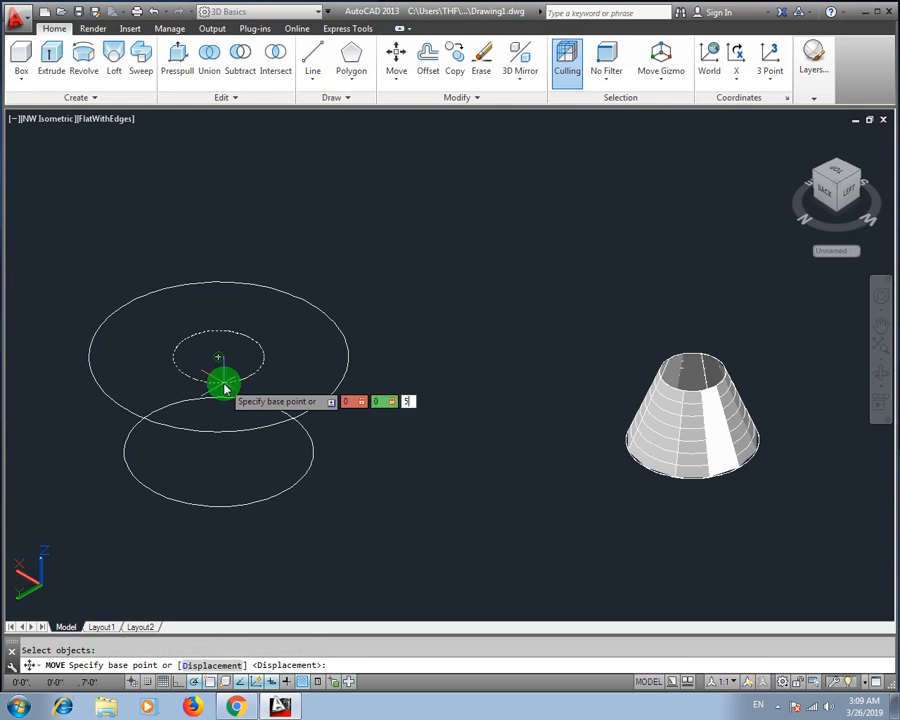
pyautogui.write('5')
pyautogui.press('Return')
pyautogui.press('Escape')
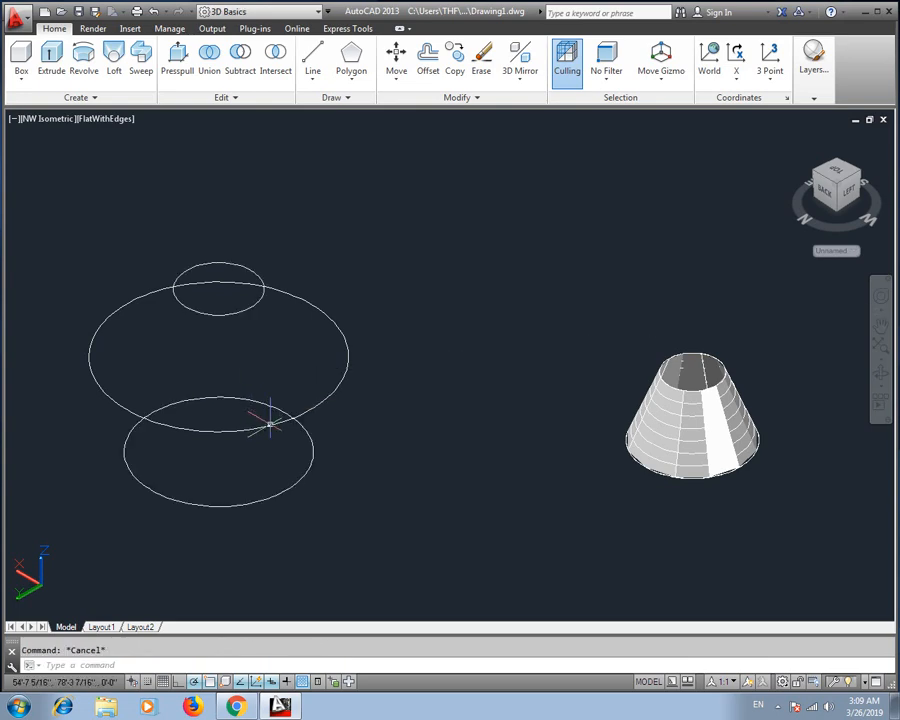
# - Loft a solid through the bottom, large middle and small top circles in that order, using cross sections only, and inspect it
pyautogui.moveTo(261, 416); pyautogui.dragTo(318, 410, button='middle')
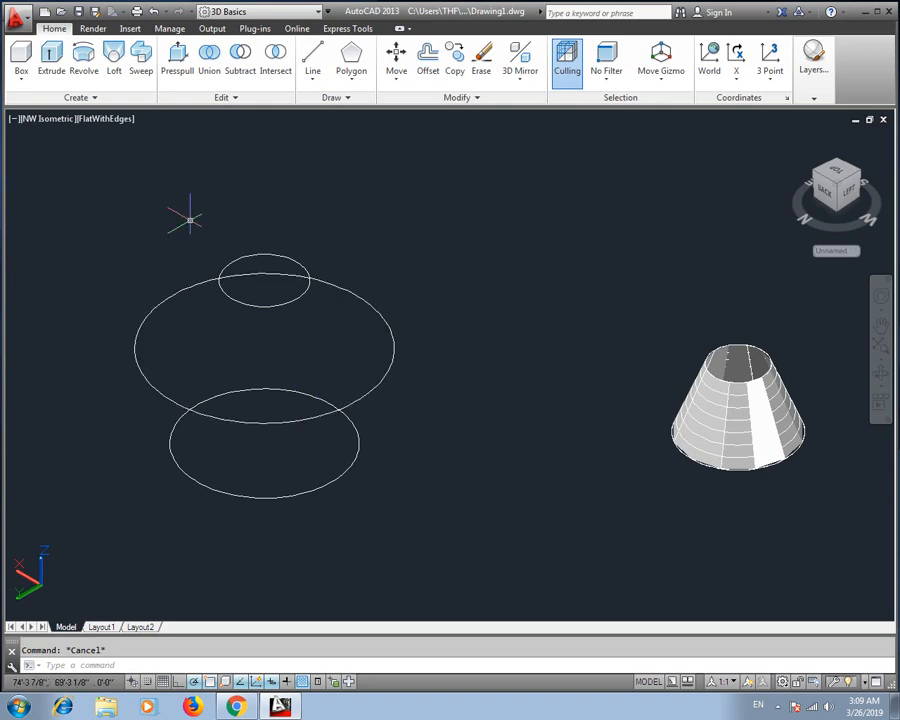
pyautogui.click(114, 58)
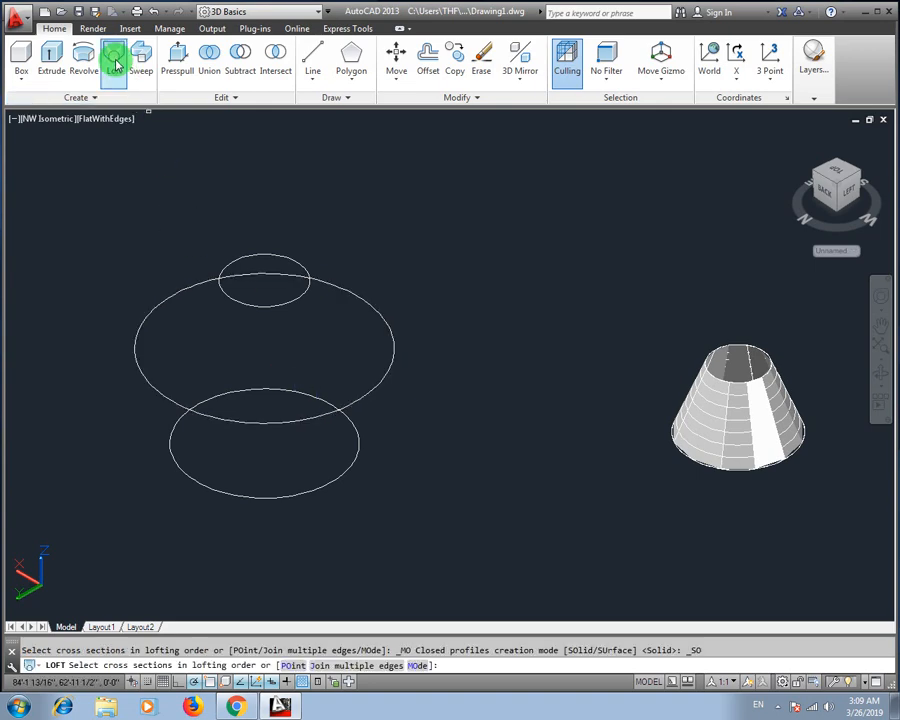
pyautogui.click(169, 450)
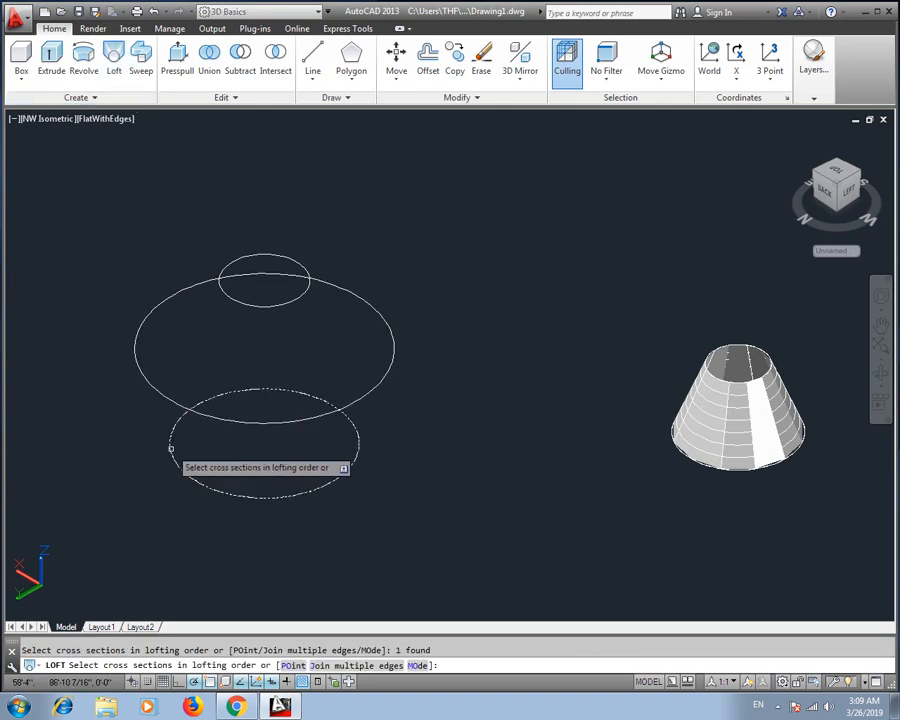
pyautogui.click(166, 397)
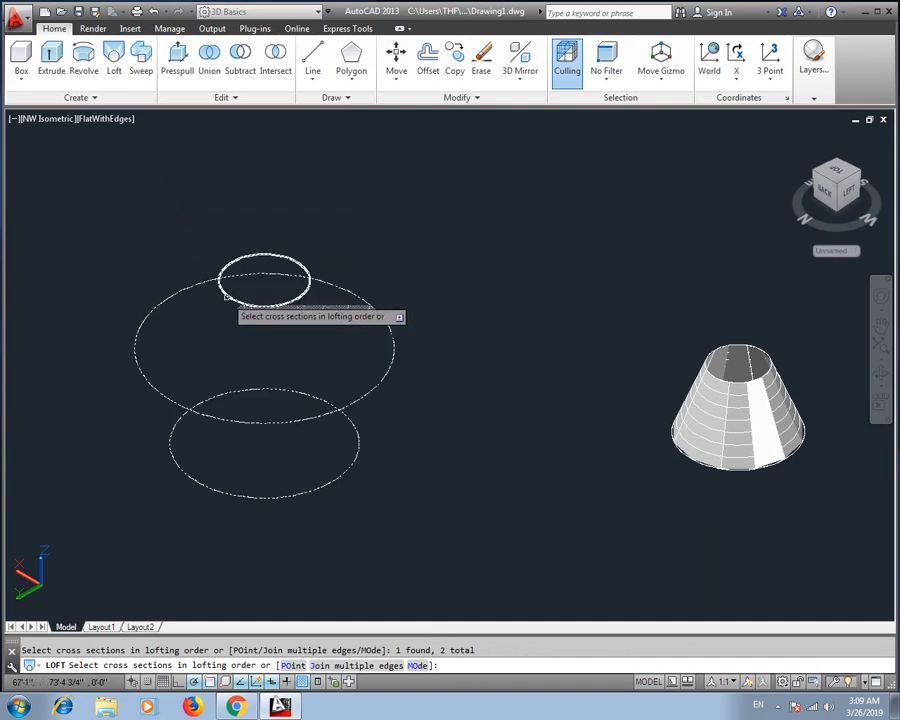
pyautogui.click(238, 310)
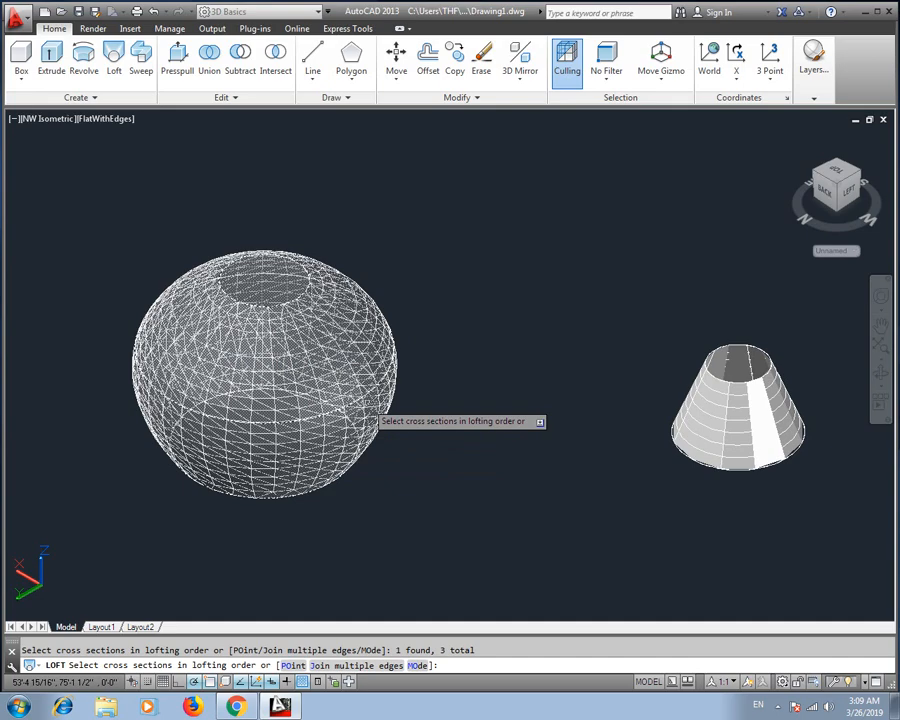
pyautogui.press('Return')
pyautogui.click(400, 467)
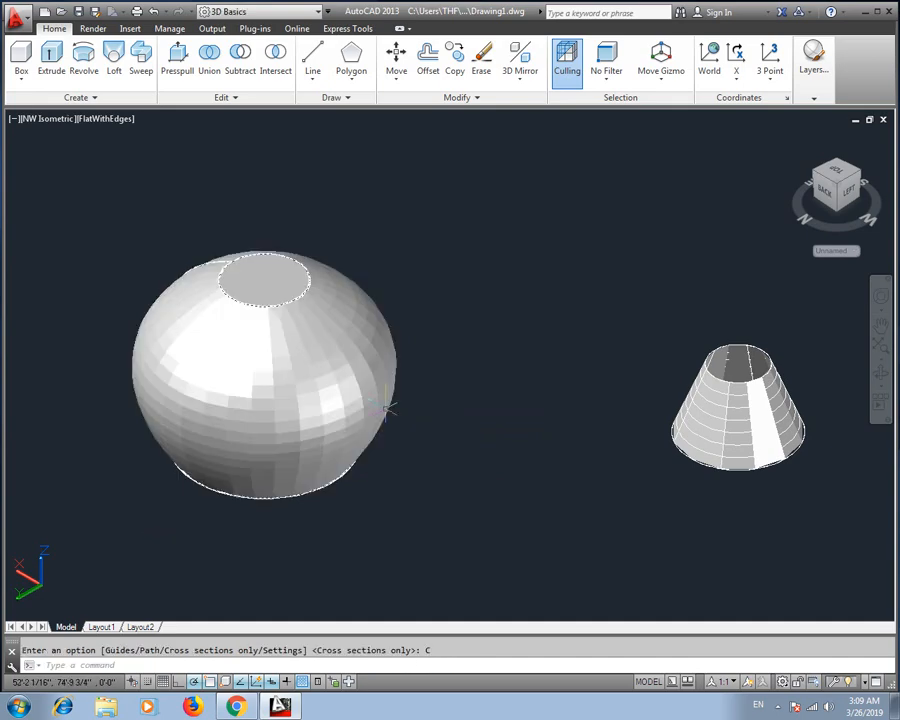
pyautogui.scroll(-2, 225, 327)
pyautogui.scroll(5, 257, 337)
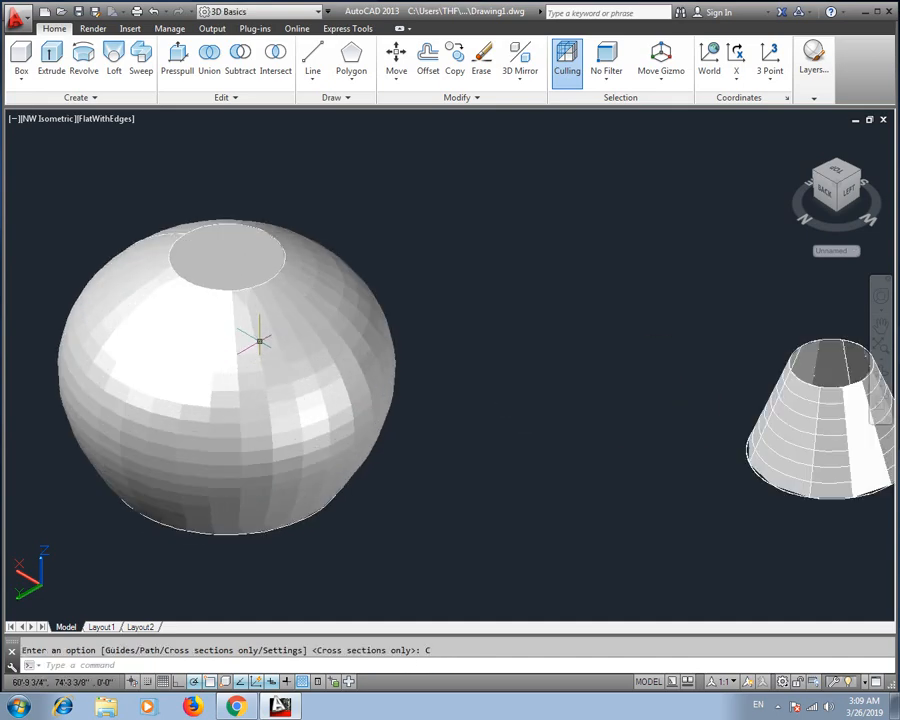
# - Undo the three-circle solid loft, back to the three separate circles at different heights
pyautogui.scroll(-5, 258, 340)
pyautogui.hotkey('ctrl', 'z')
pyautogui.hotkey('ctrl', 'z')
pyautogui.hotkey('ctrl', 'z')
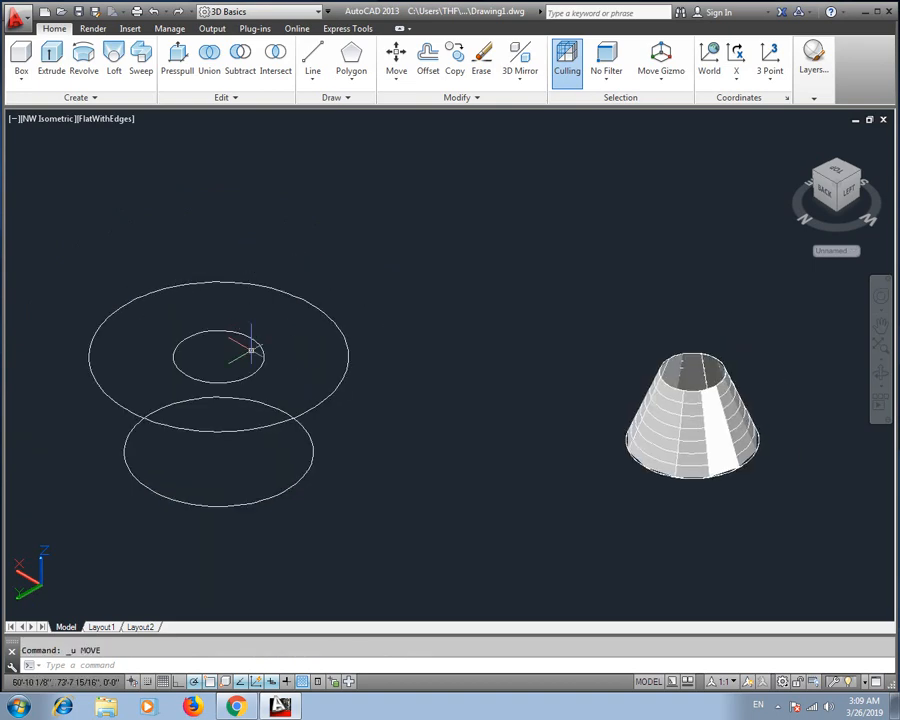
pyautogui.hotkey('ctrl', 'z')
pyautogui.press('Escape')
# - Loft a solid between only the bottom and large middle circles using cross sections only, inspect it and undo it
pyautogui.moveTo(251, 350); pyautogui.dragTo(286, 329, button='middle')
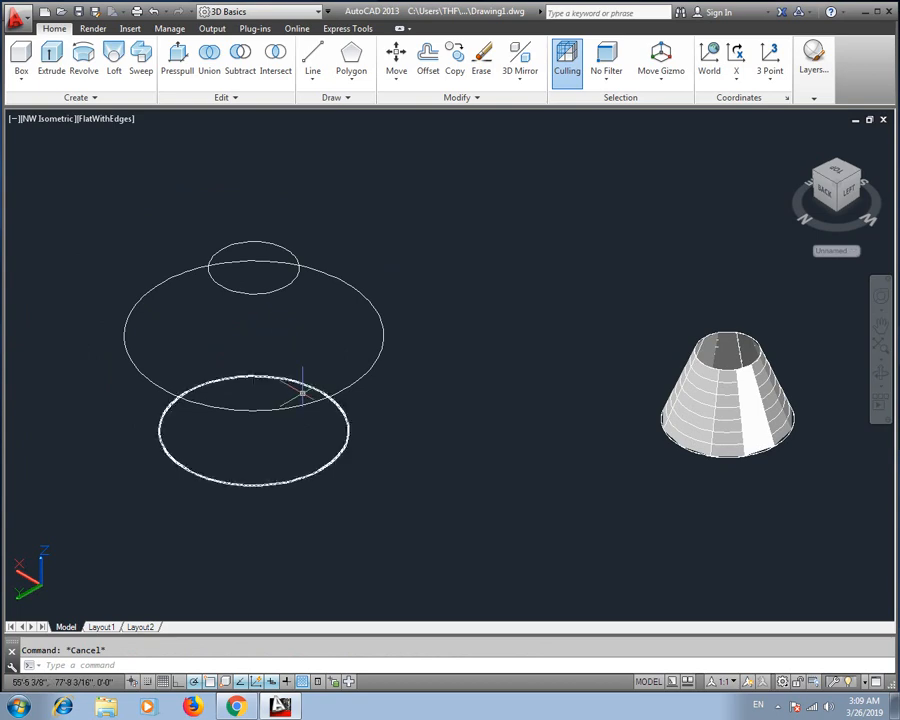
pyautogui.click(114, 62)
pyautogui.click(177, 464)
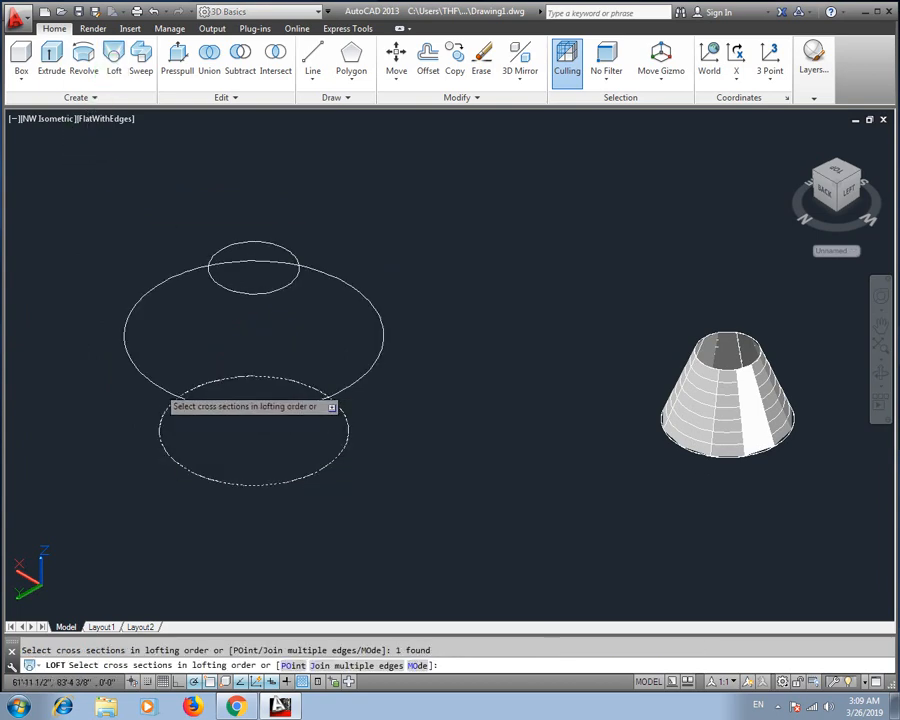
pyautogui.click(160, 388)
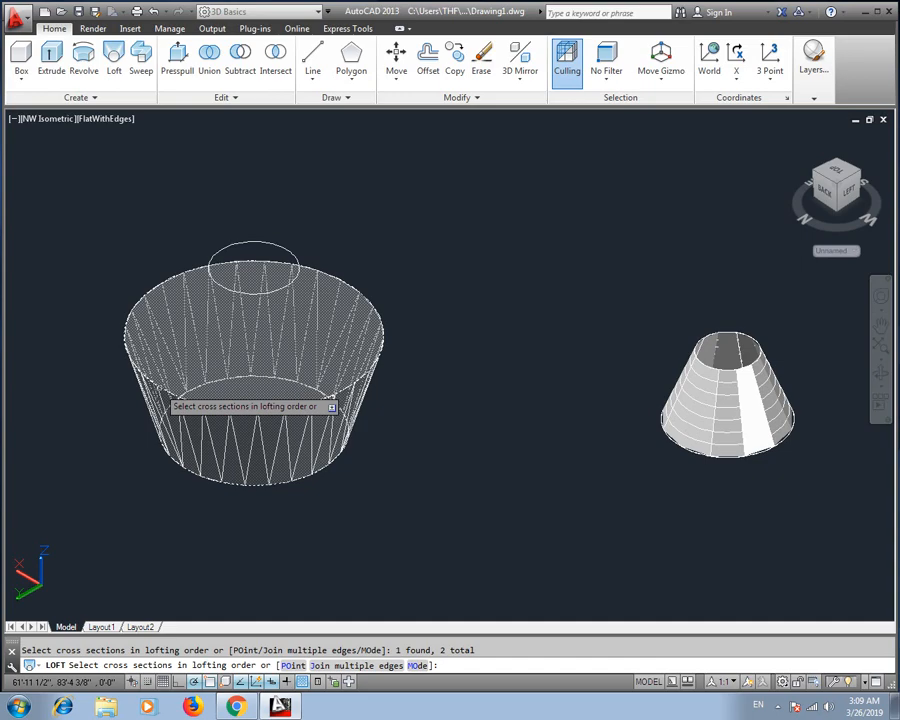
pyautogui.rightClick(158, 388)
pyautogui.click(216, 457)
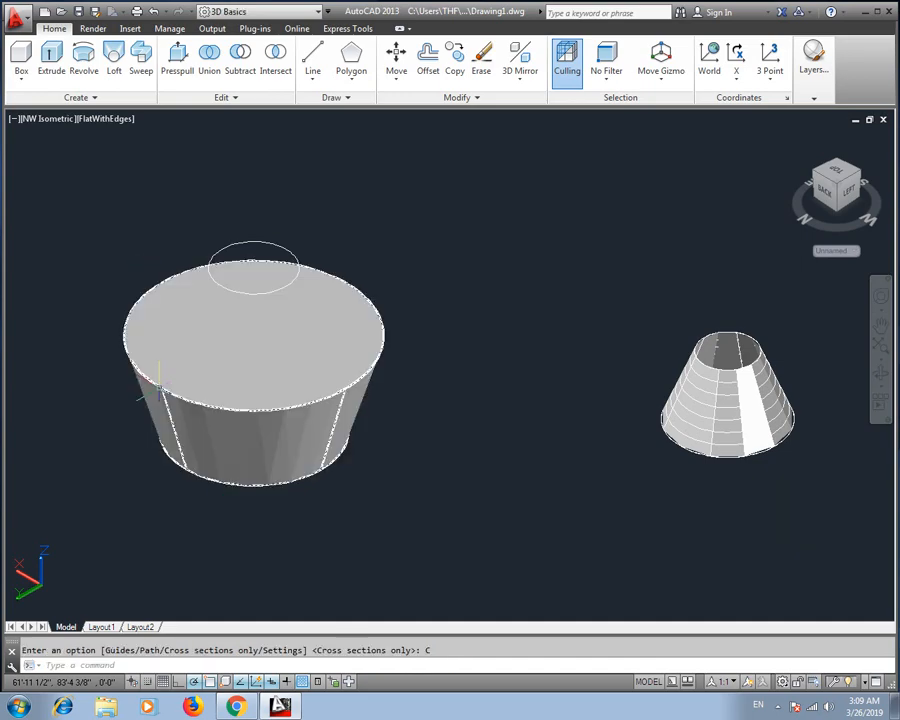
pyautogui.scroll(3, 270, 360)
pyautogui.scroll(-4, 280, 340)
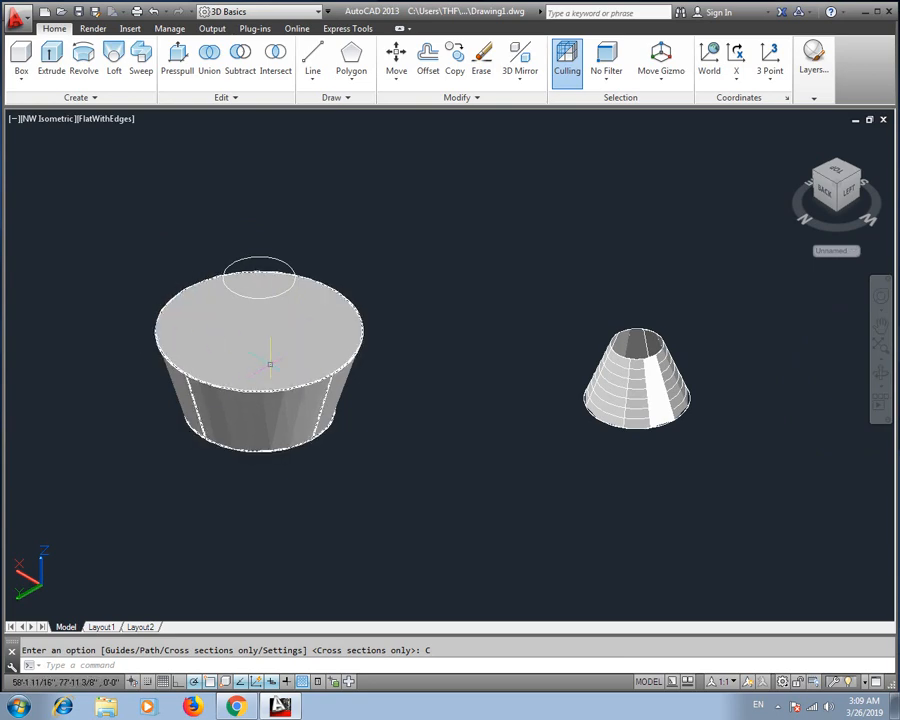
pyautogui.hotkey('ctrl', 'z')
pyautogui.hotkey('ctrl', 'z')
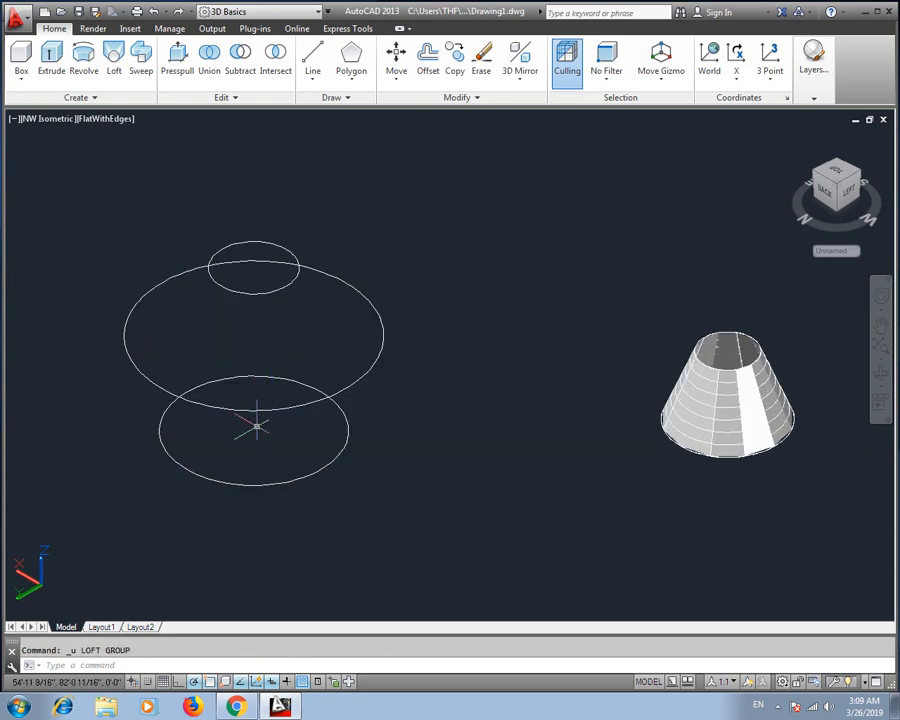
# - Loft between the bottom circle and the large middle circle in Surface mode, using cross sections only, and inspect the open shape
pyautogui.click(114, 58)
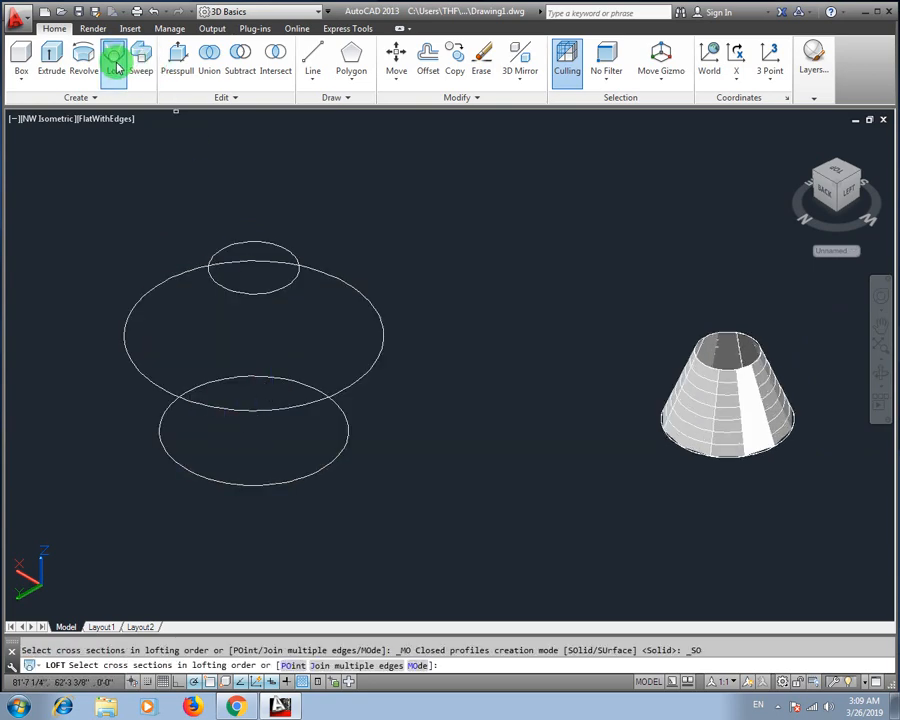
pyautogui.click(412, 665)
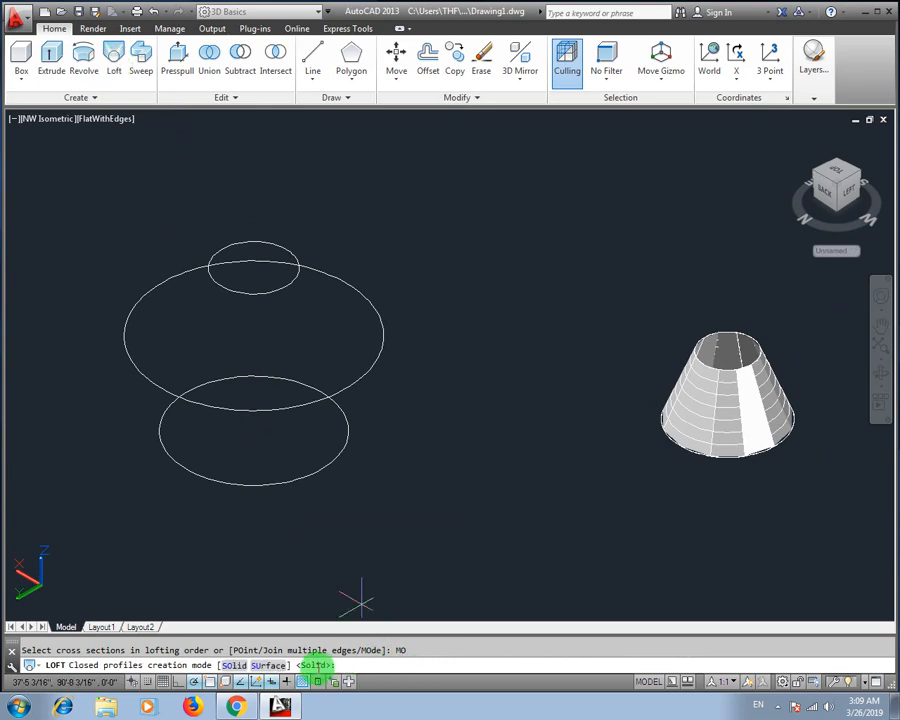
pyautogui.click(268, 665)
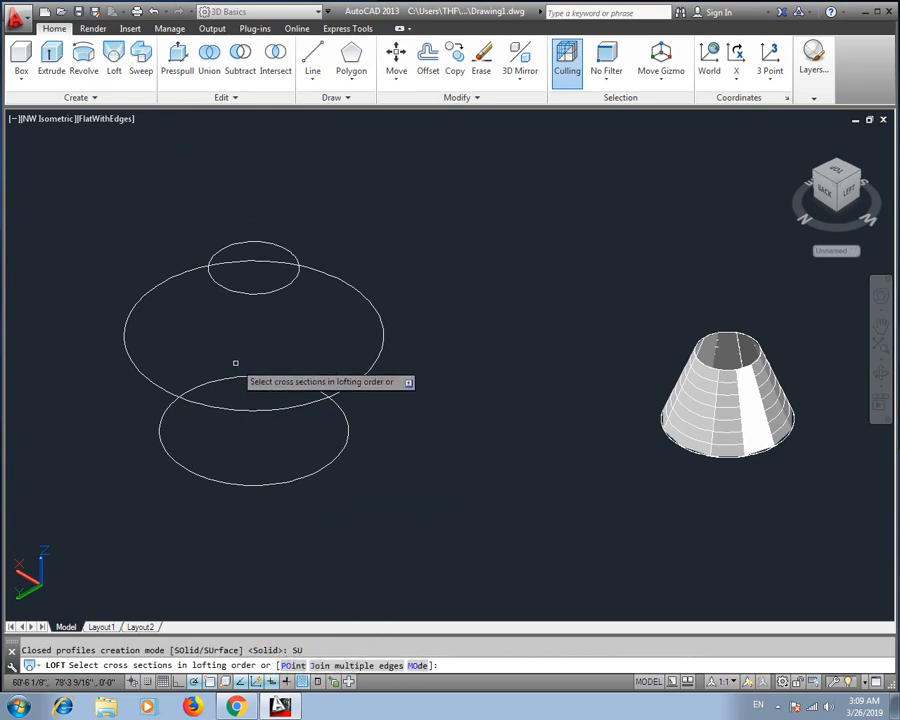
pyautogui.click(211, 481)
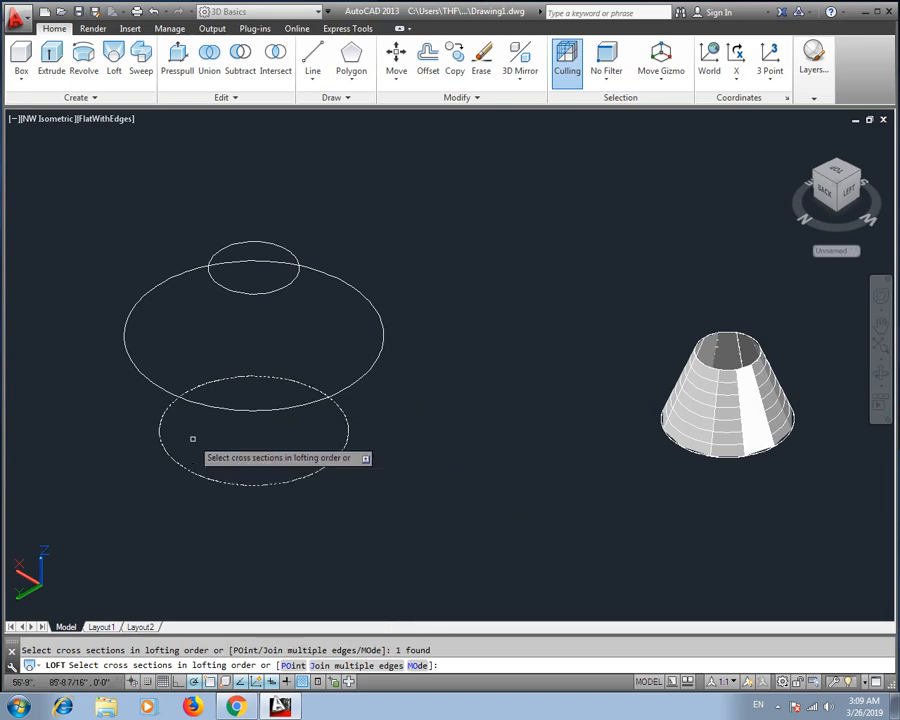
pyautogui.click(174, 395)
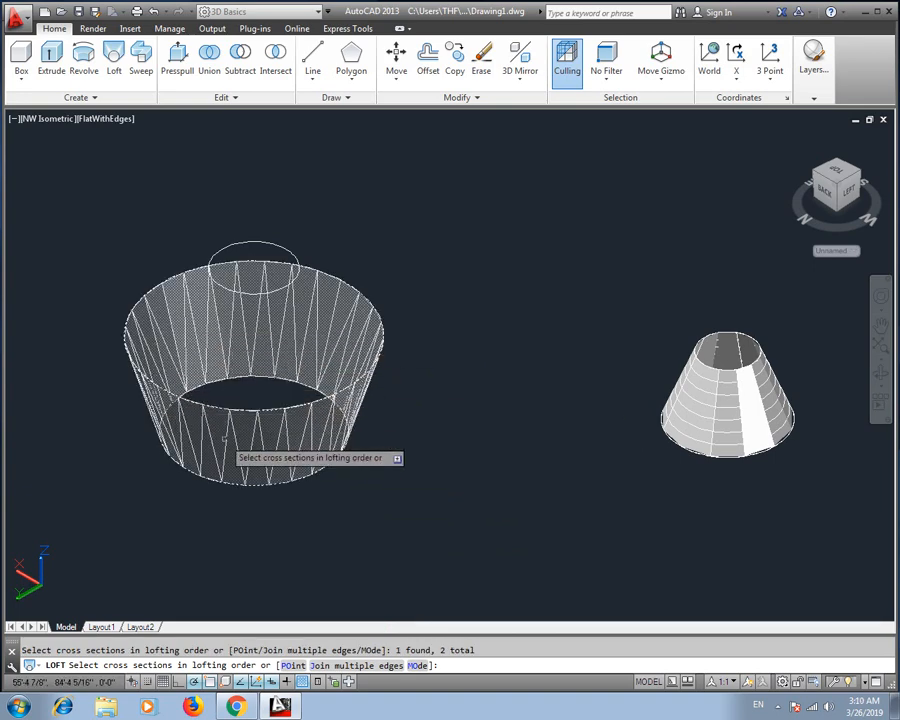
pyautogui.rightClick(222, 437)
pyautogui.click(286, 501)
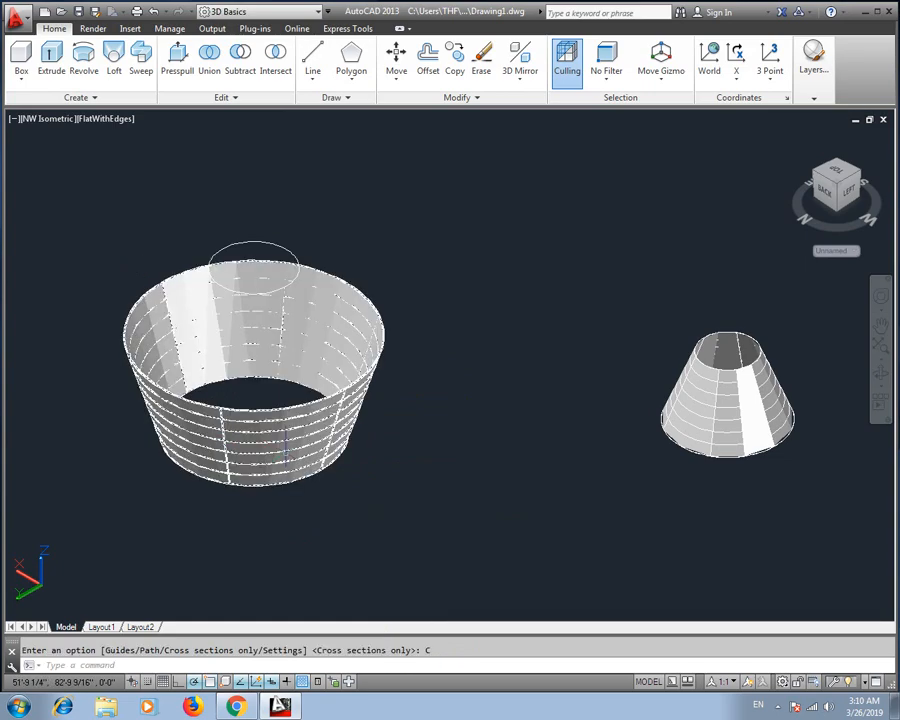
pyautogui.scroll(4, 260, 420)
pyautogui.scroll(-5, 233, 404)
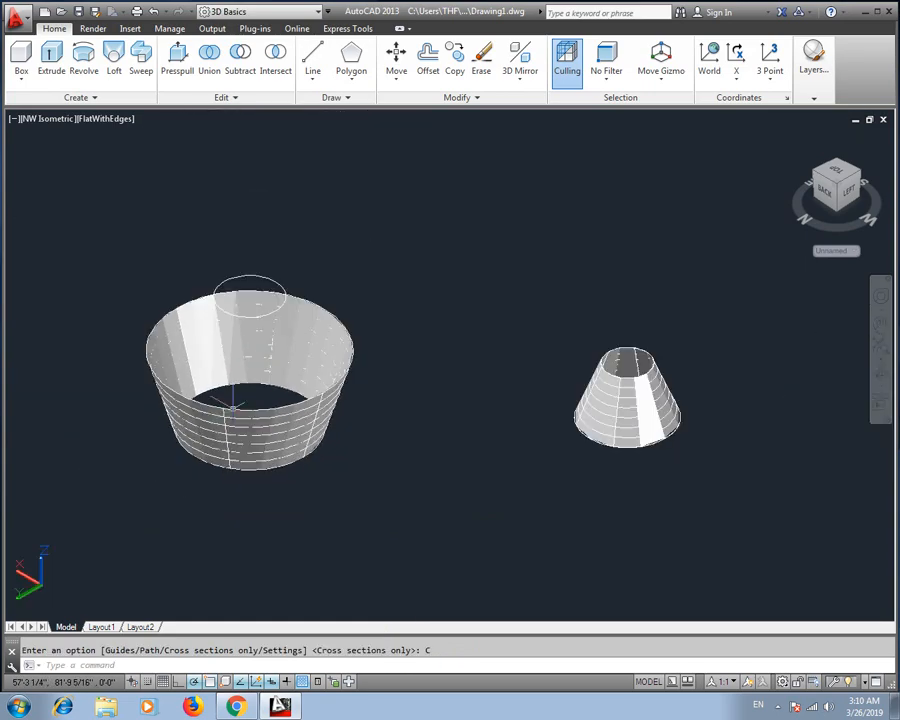
# - Undo the surface loft between the bottom and large middle circles, back to the three separate circles
pyautogui.click(407, 294)
pyautogui.click(305, 436)
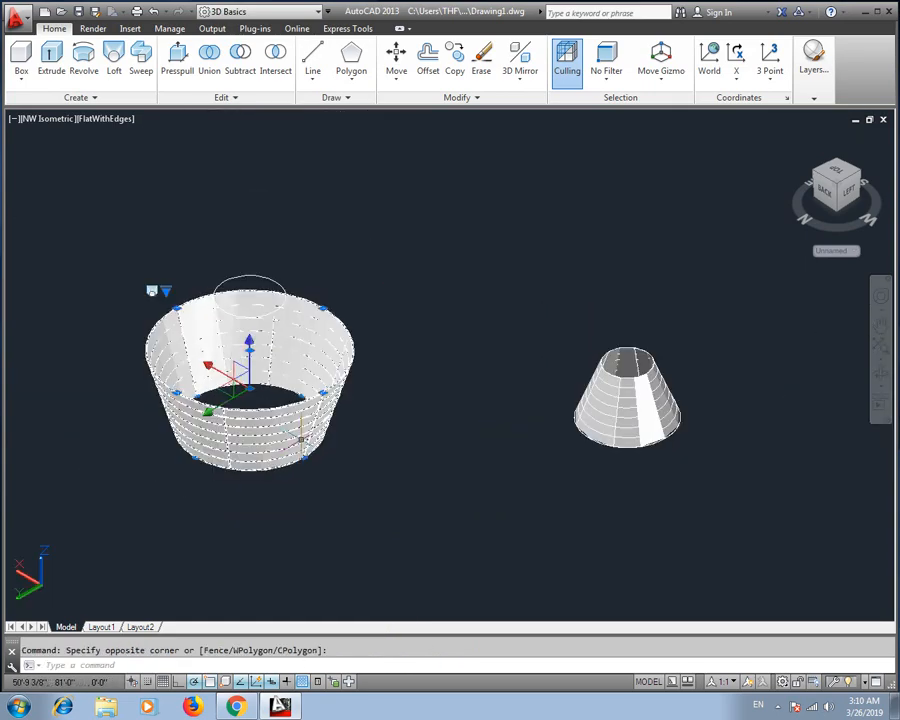
pyautogui.press('Escape')
pyautogui.scroll(2, 356, 430)
pyautogui.hotkey('ctrl', 'z')
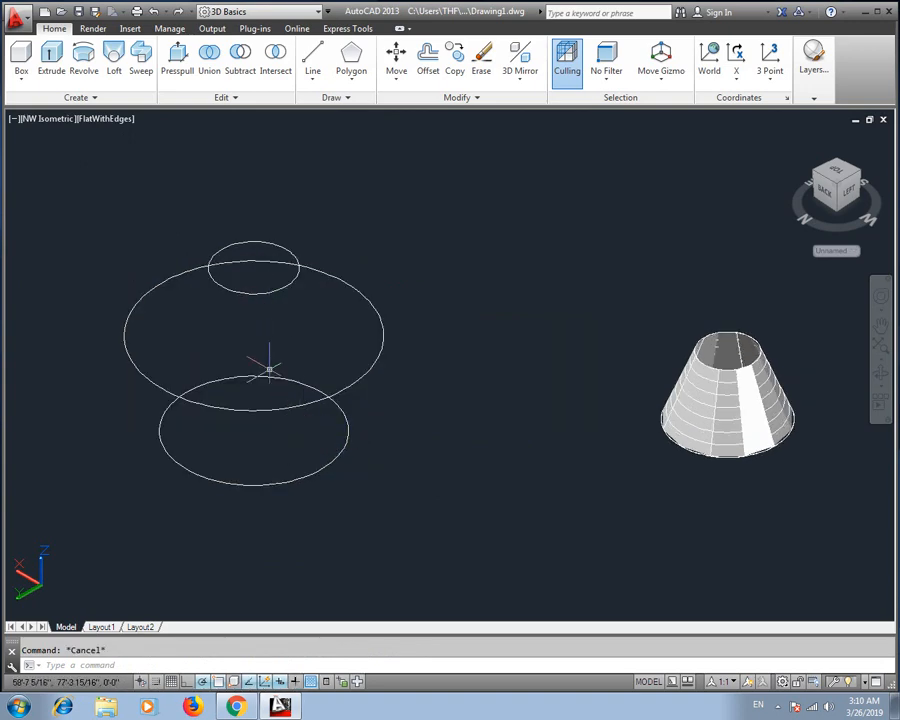
pyautogui.click(113, 56)
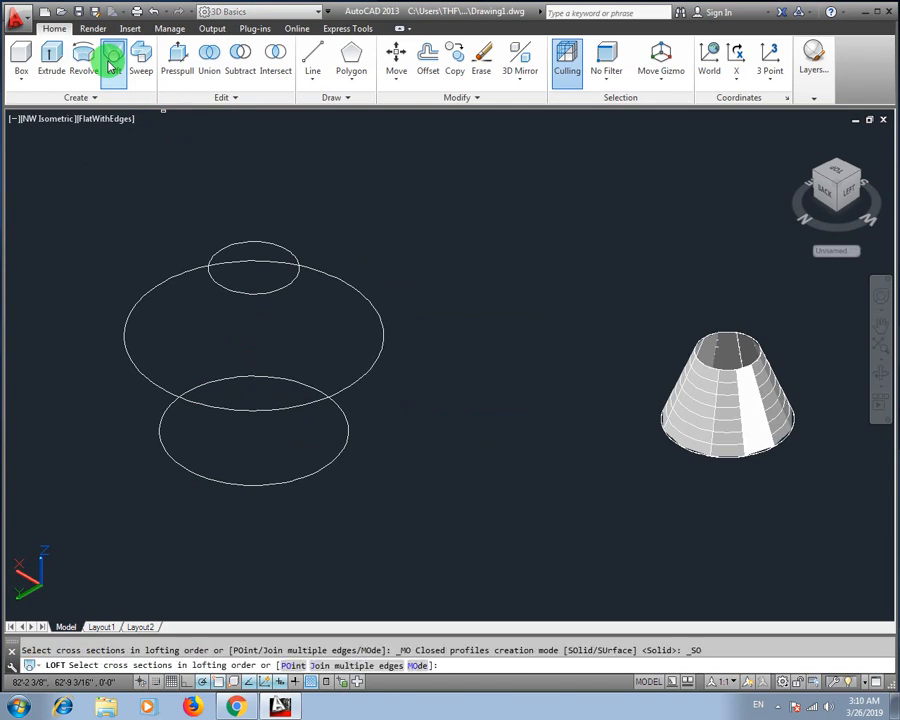
pyautogui.click(248, 294)
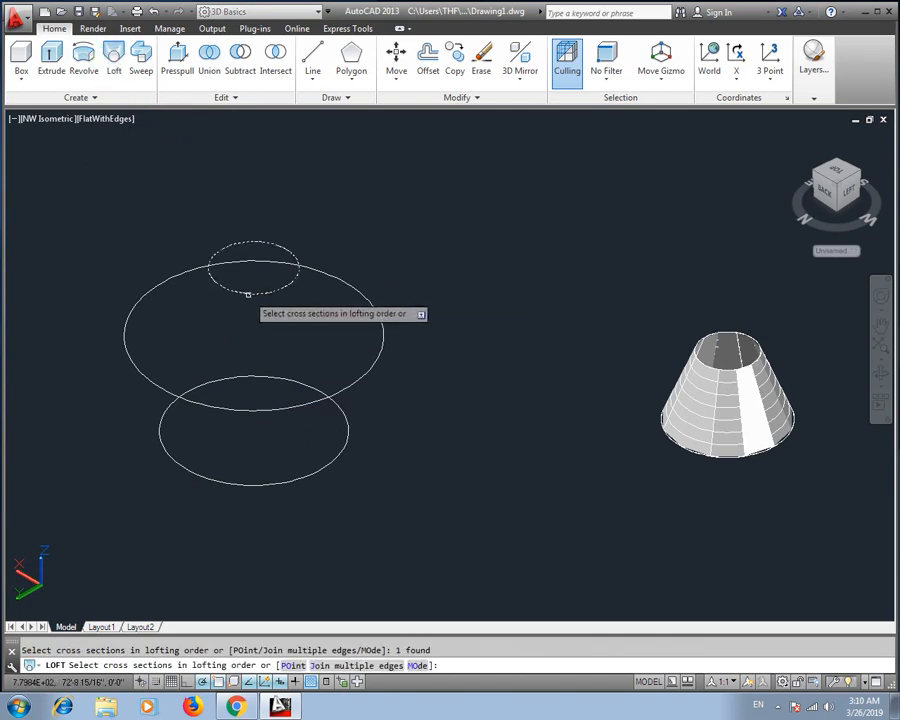
pyautogui.click(179, 401)
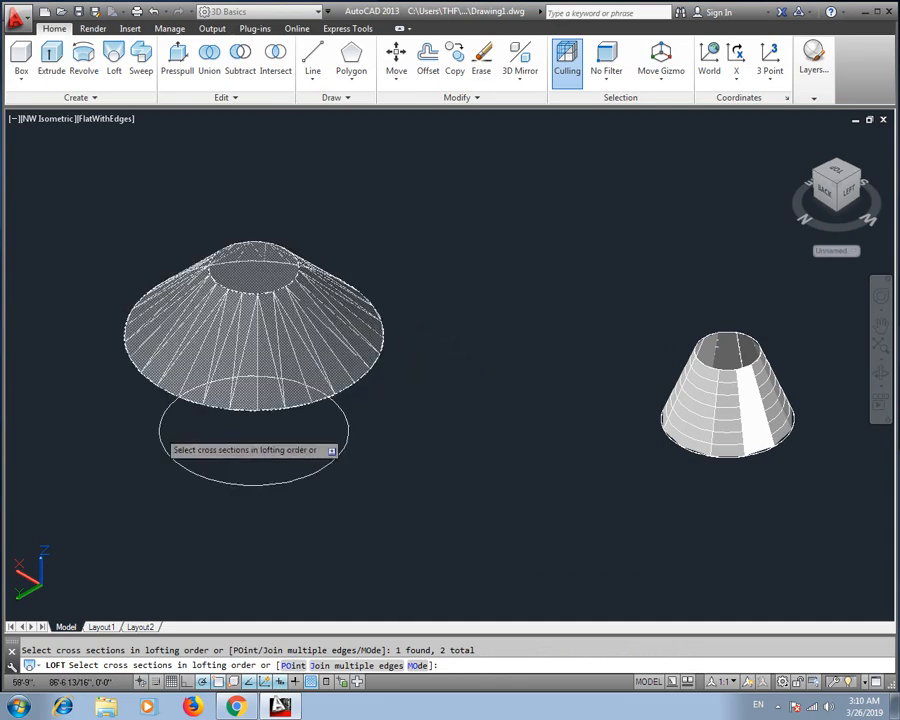
pyautogui.click(163, 440)
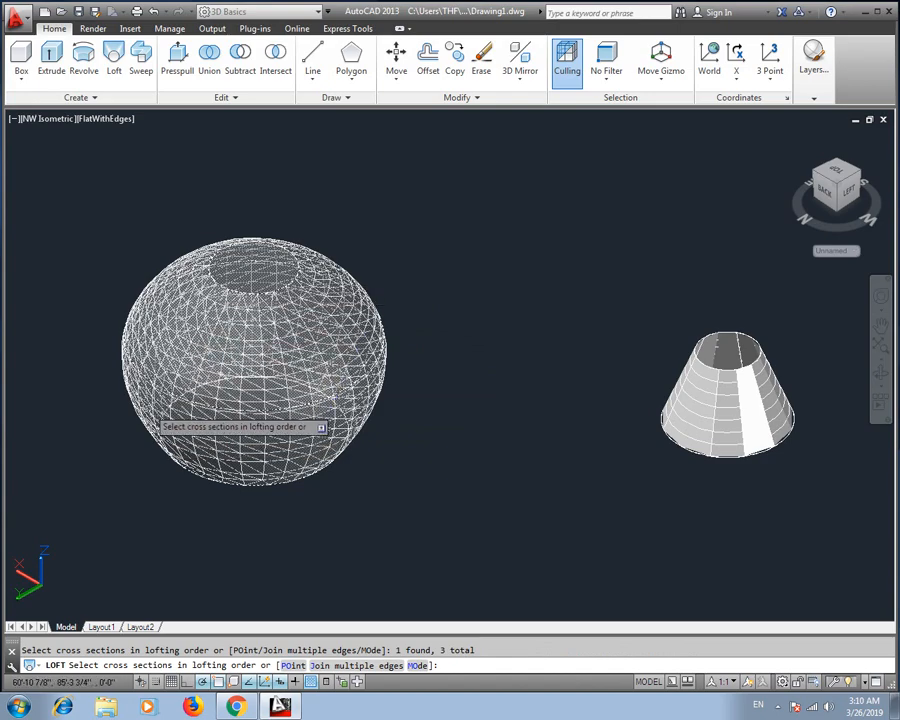
pyautogui.hotkey('ctrl', 'z')
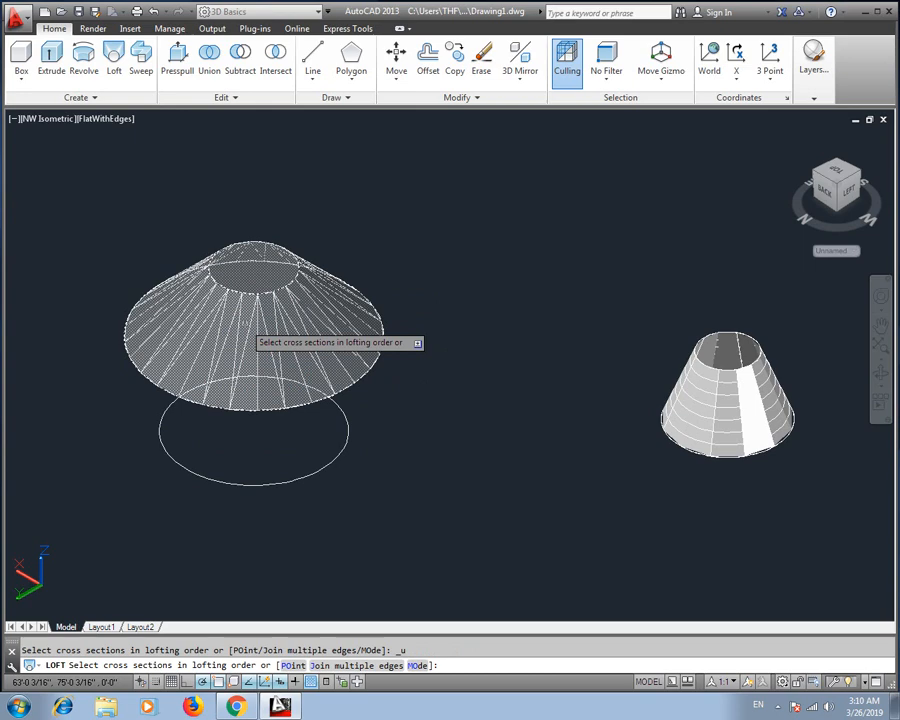
pyautogui.press('Escape')
# - Erase all three circles of the loft example, keeping the separate lofted cone
pyautogui.moveTo(255, 337); pyautogui.dragTo(295, 315, button='middle')
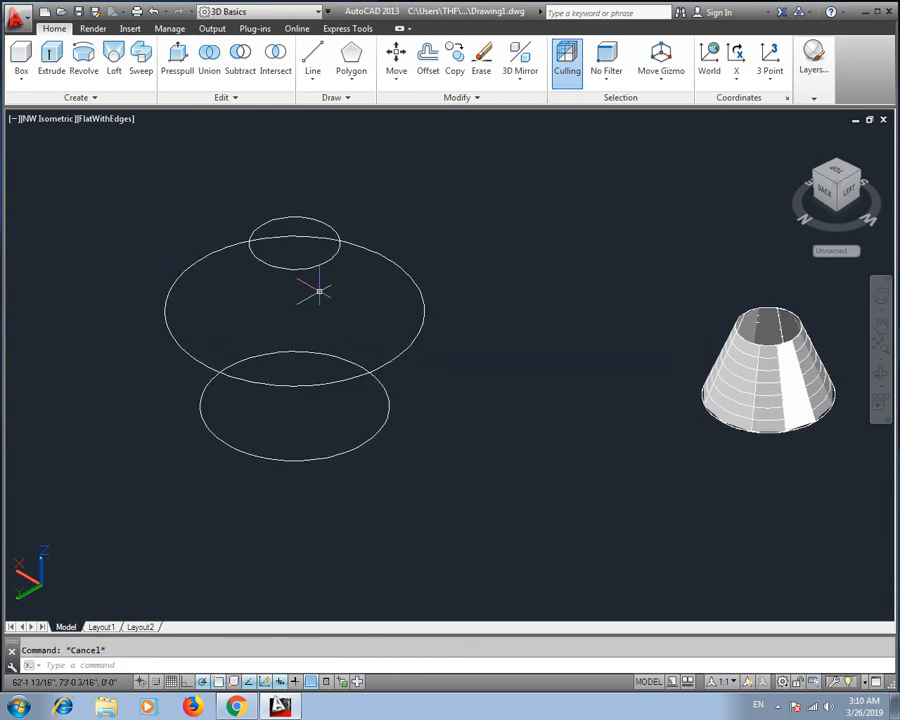
pyautogui.click(476, 197)
pyautogui.click(255, 434)
pyautogui.press('Delete')
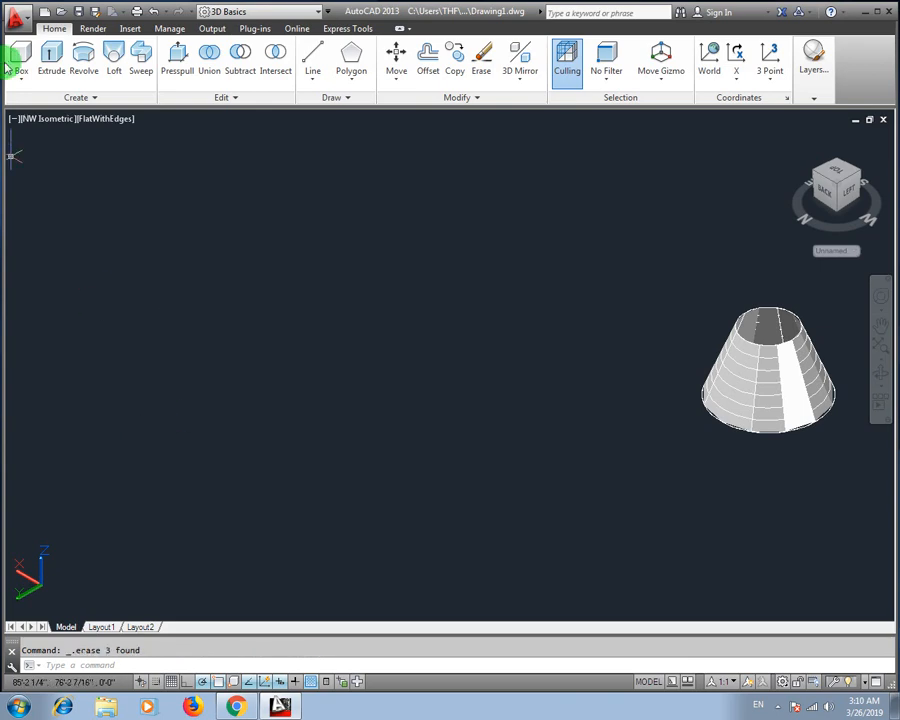
# - Switch to the Top view and draw a rectangle in the empty area beside the lofted cone
pyautogui.click(38, 119)
pyautogui.click(66, 151)
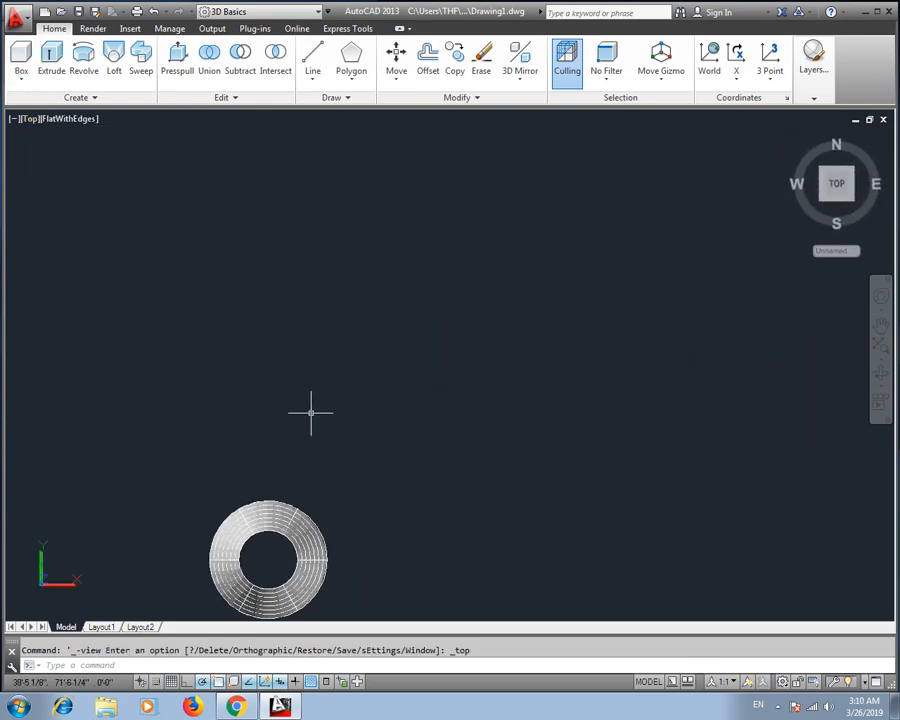
pyautogui.write('re')
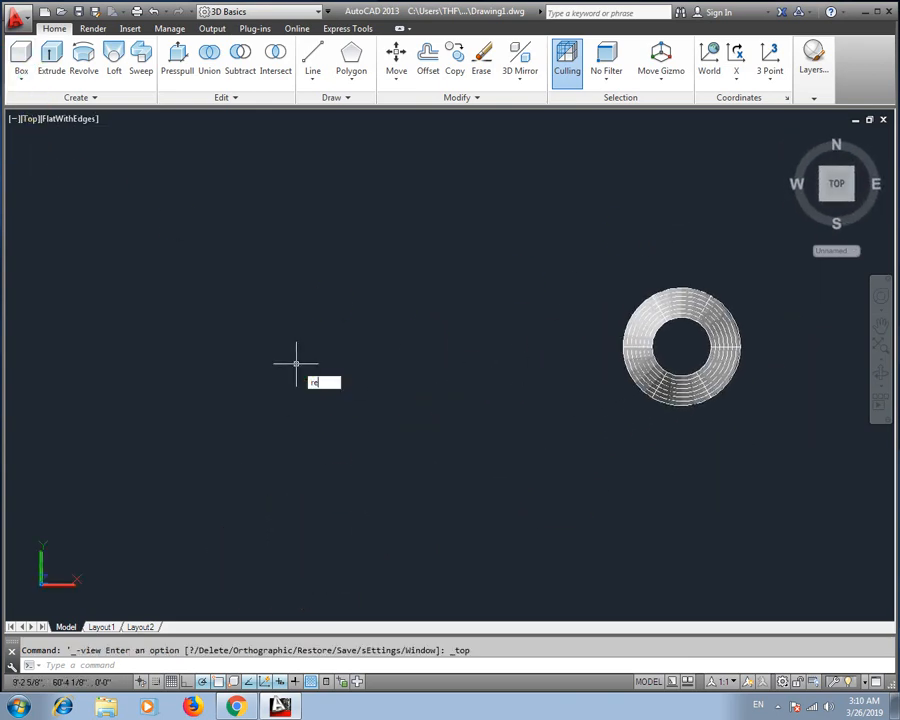
pyautogui.write('c')
pyautogui.press('Return')
pyautogui.click(229, 324)
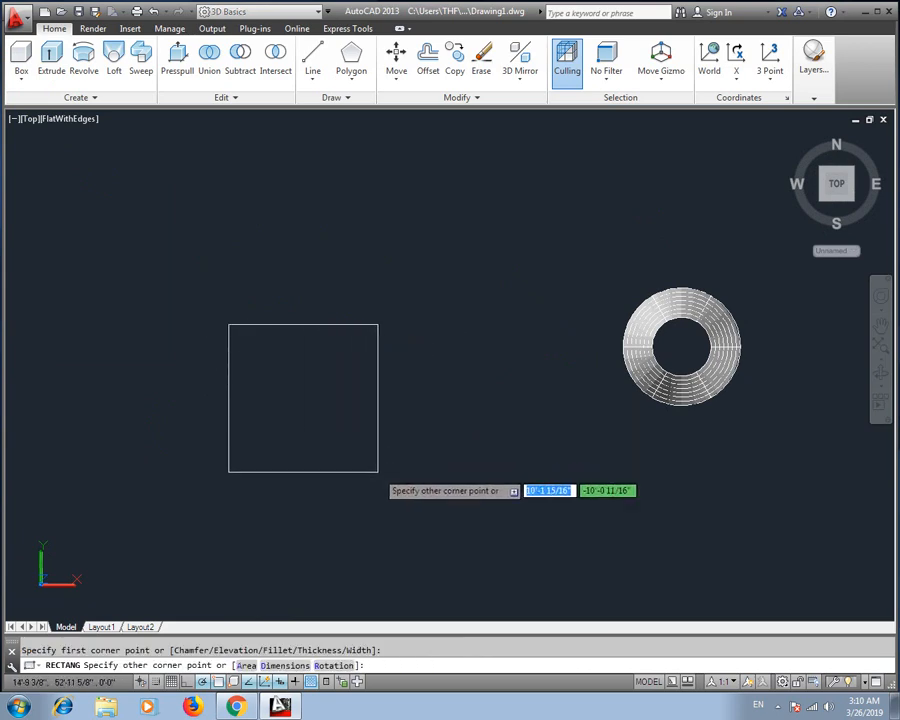
pyautogui.click(392, 442)
# - Draw a smaller rectangle inside the first rectangle
pyautogui.write('rec')
pyautogui.press('Return')
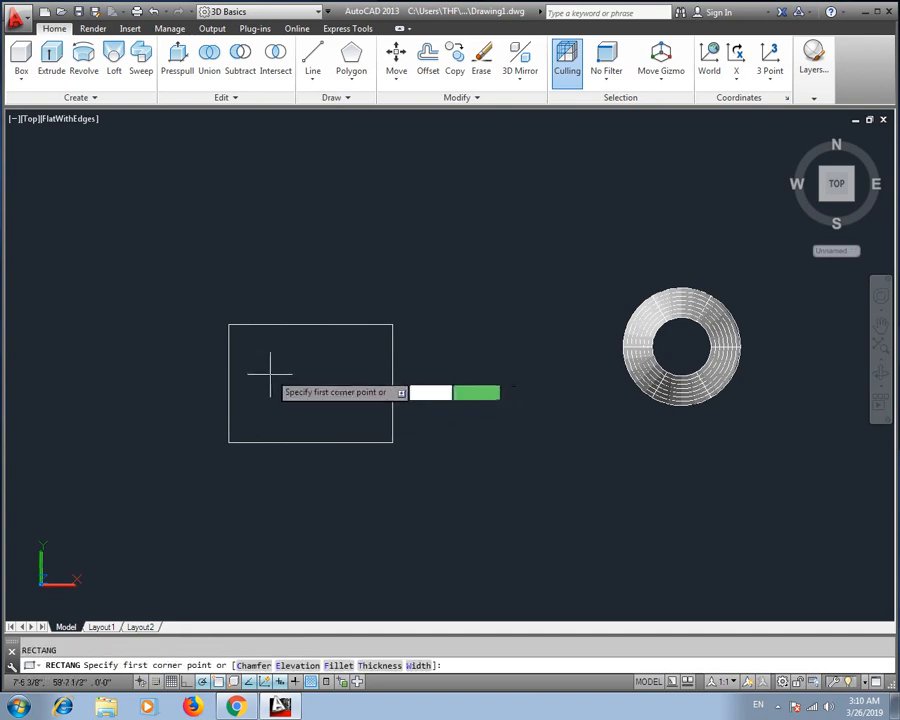
pyautogui.click(258, 351)
pyautogui.click(369, 412)
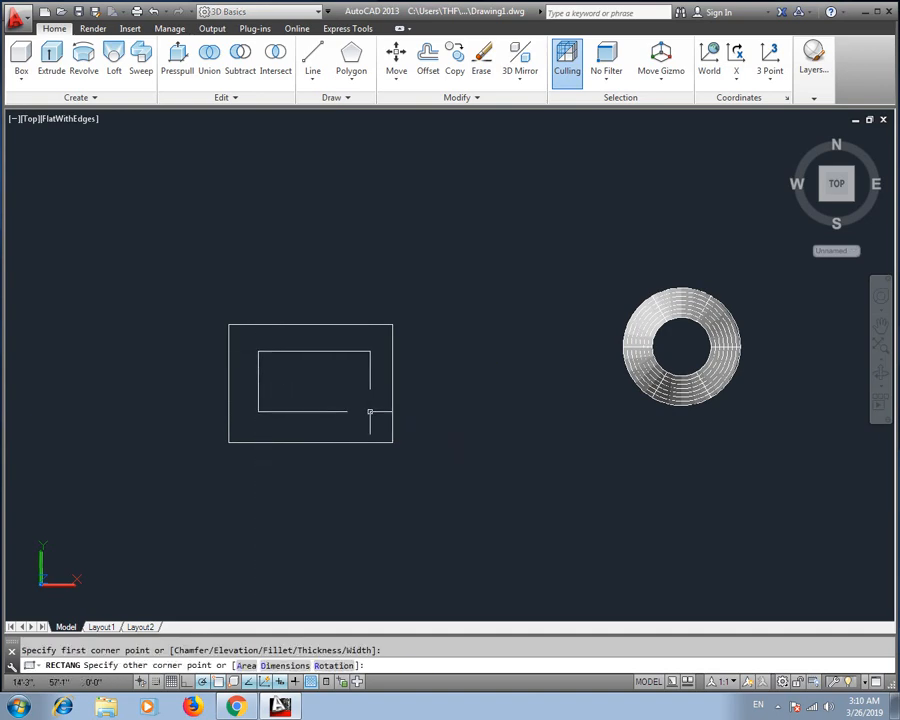
# - Draw a small circle in the middle of the inner rectangle
pyautogui.write('c')
pyautogui.press('Return')
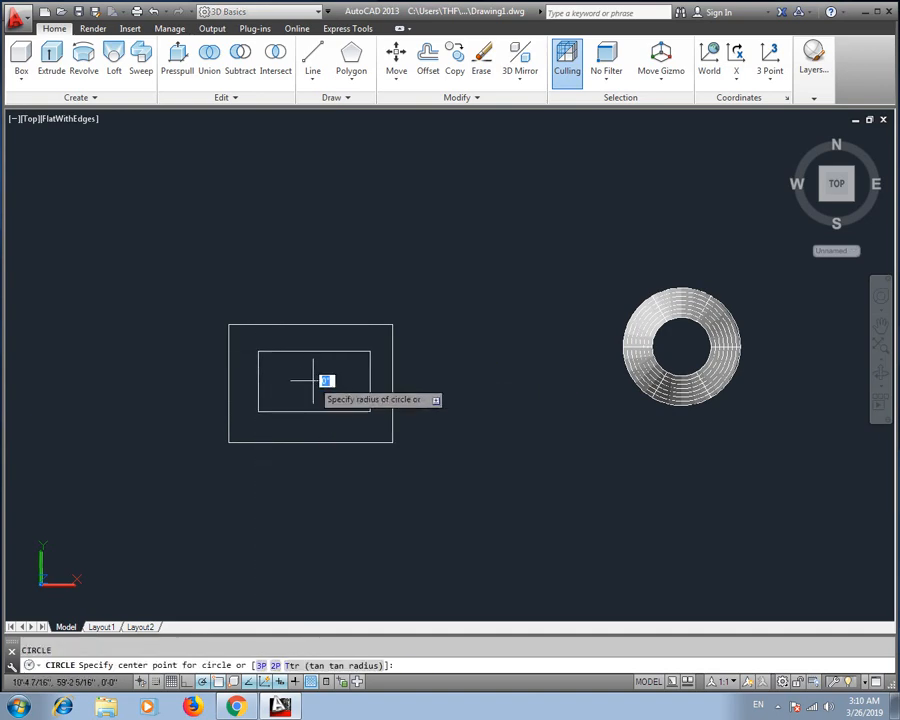
pyautogui.click(312, 380)
pyautogui.click(320, 396)
pyautogui.press('Escape')
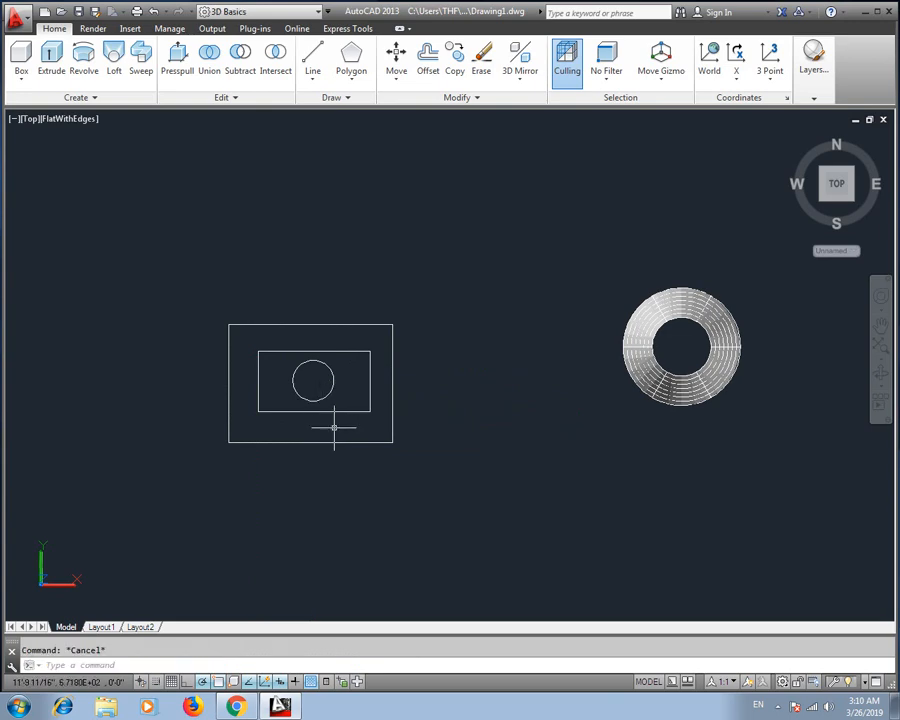
# - Switch to the NW Isometric view, framed on the nested rectangles and circle
pyautogui.click(28, 122)
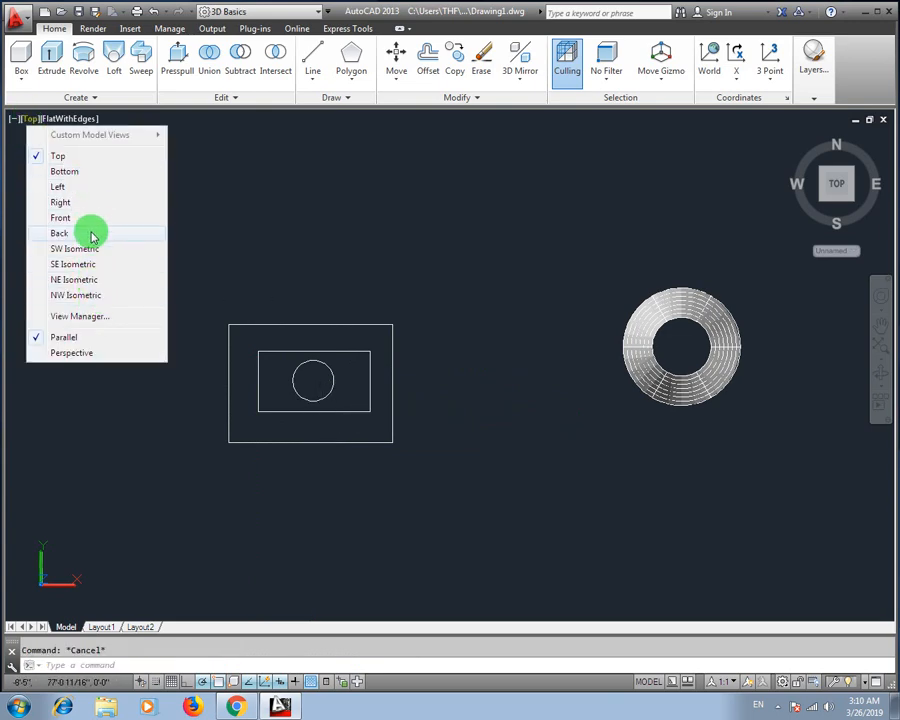
pyautogui.click(80, 295)
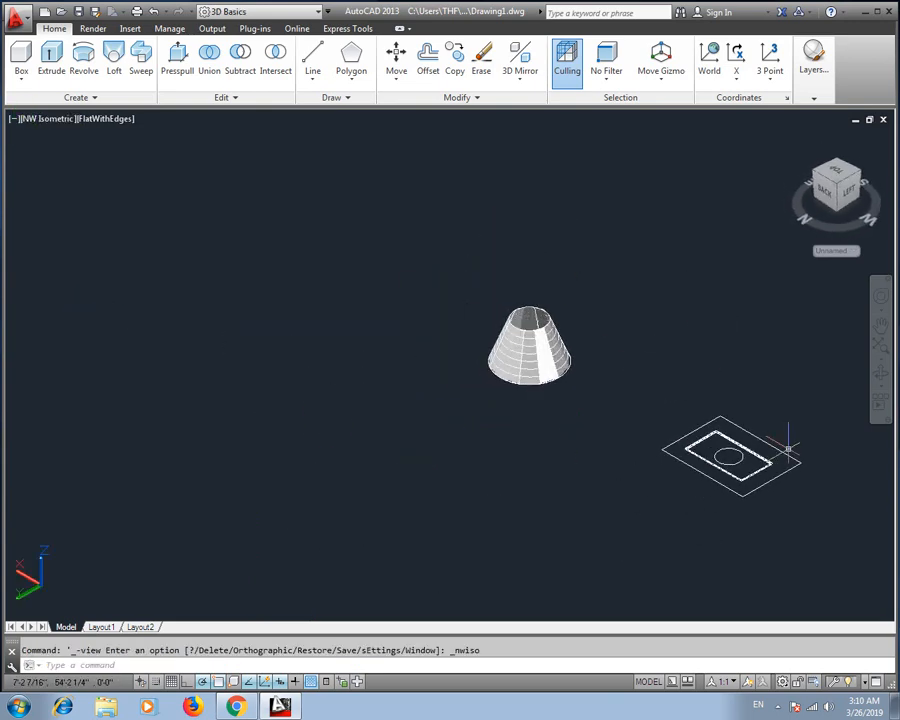
pyautogui.scroll(3, 428, 463)
pyautogui.moveTo(309, 443); pyautogui.dragTo(539, 341, button='middle')
pyautogui.scroll(1, 458, 384)
pyautogui.scroll(-1, 439, 385)
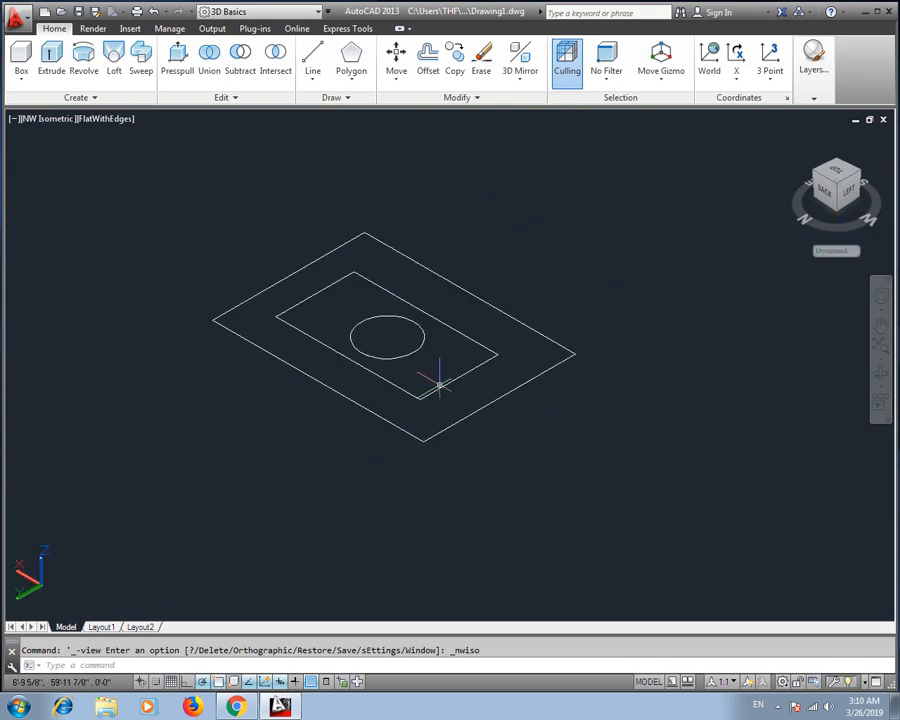
pyautogui.moveTo(428, 370)
pyautogui.mouseDown(button='middle')
pyautogui.moveTo(460, 424)
pyautogui.moveTo(476, 412)
pyautogui.mouseUp(button='middle')
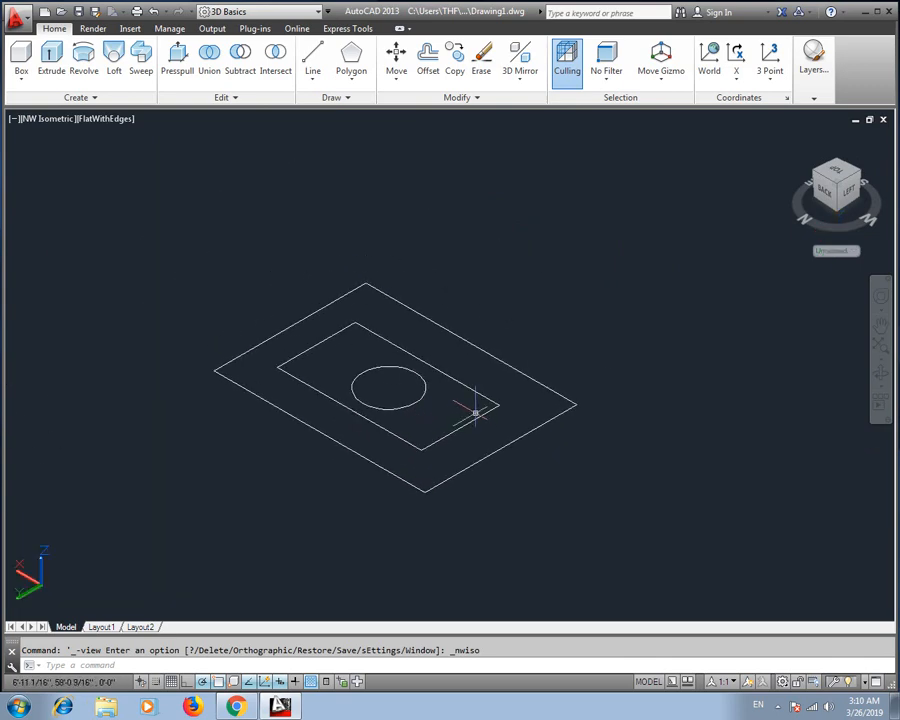
# - Move the inner rectangle and the circle 7' straight up along Z, above the large rectangle
pyautogui.click(460, 383)
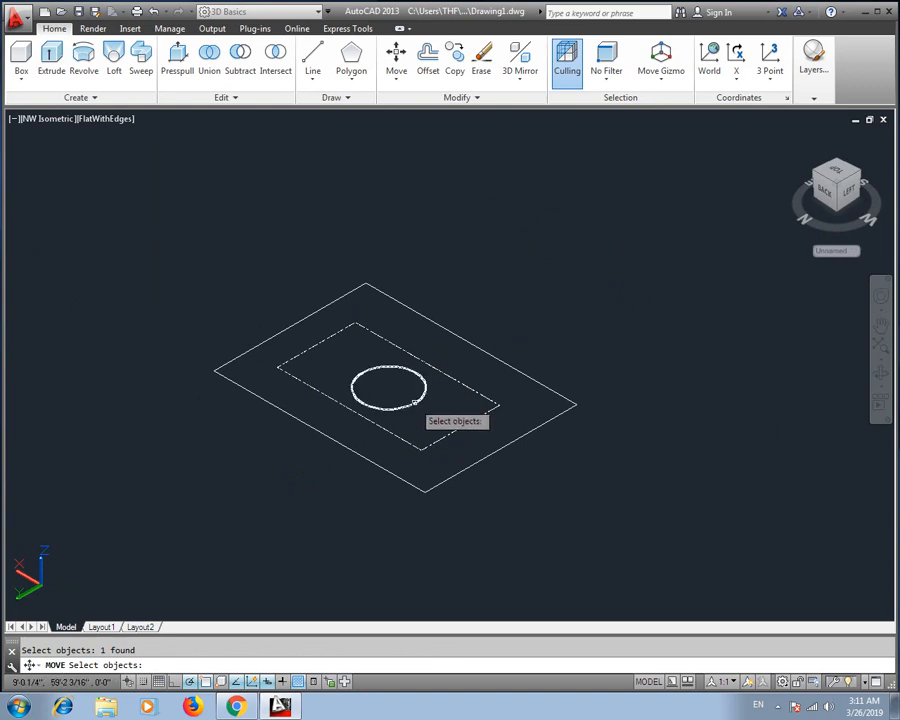
pyautogui.click(415, 402)
pyautogui.press('Return')
pyautogui.write('0')
pyautogui.press('Tab')
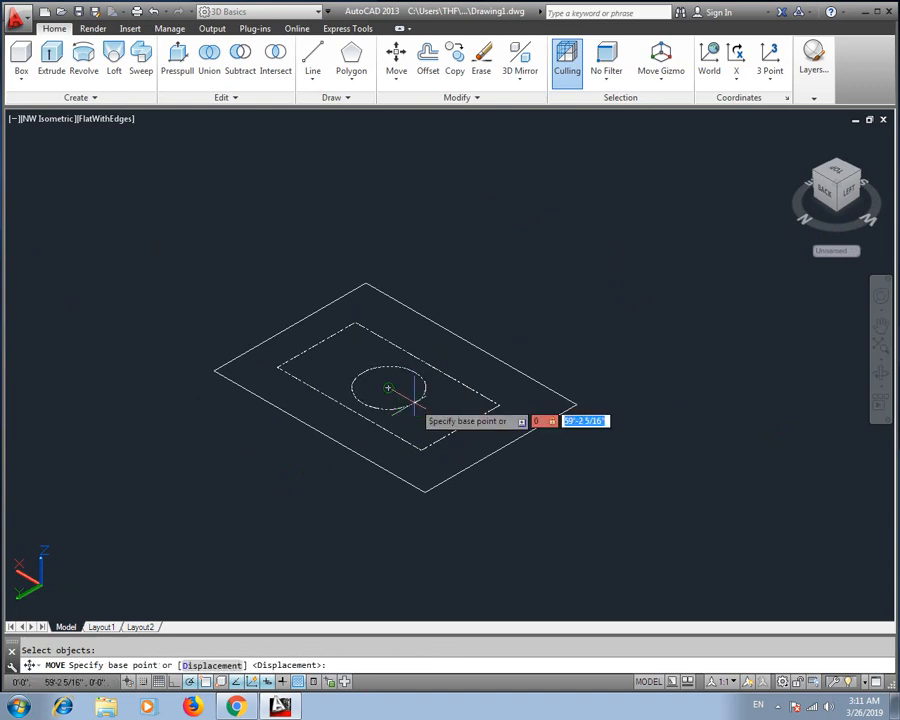
pyautogui.write('0')
pyautogui.press('Tab')
pyautogui.press('Return')
pyautogui.press('Return')
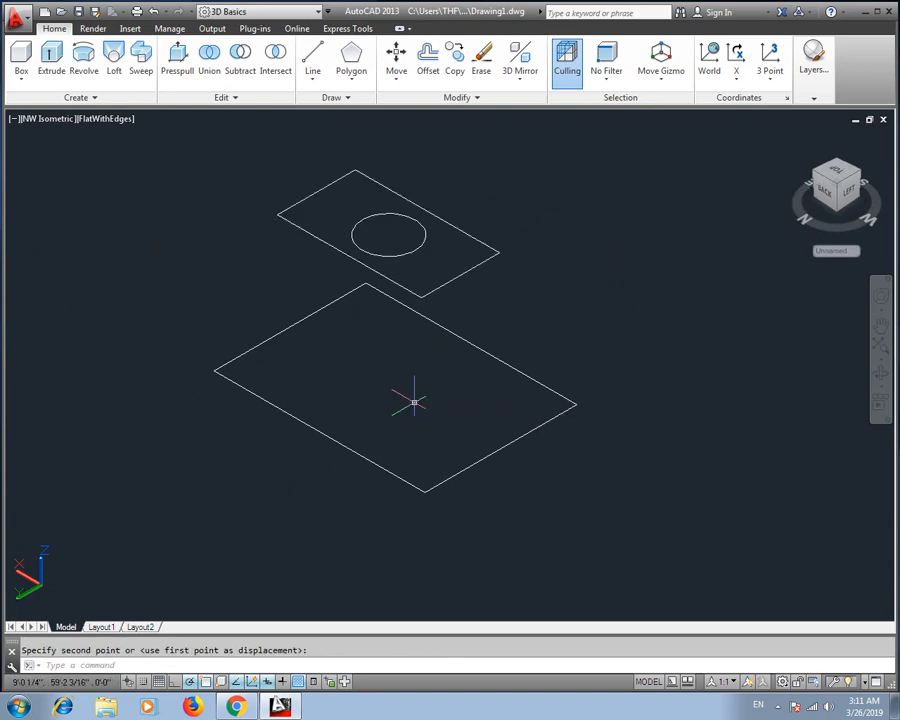
pyautogui.press('Escape')
# - Move the circle alone another 5' up along Z, above the small rectangle
pyautogui.moveTo(414, 336); pyautogui.dragTo(434, 387, button='middle')
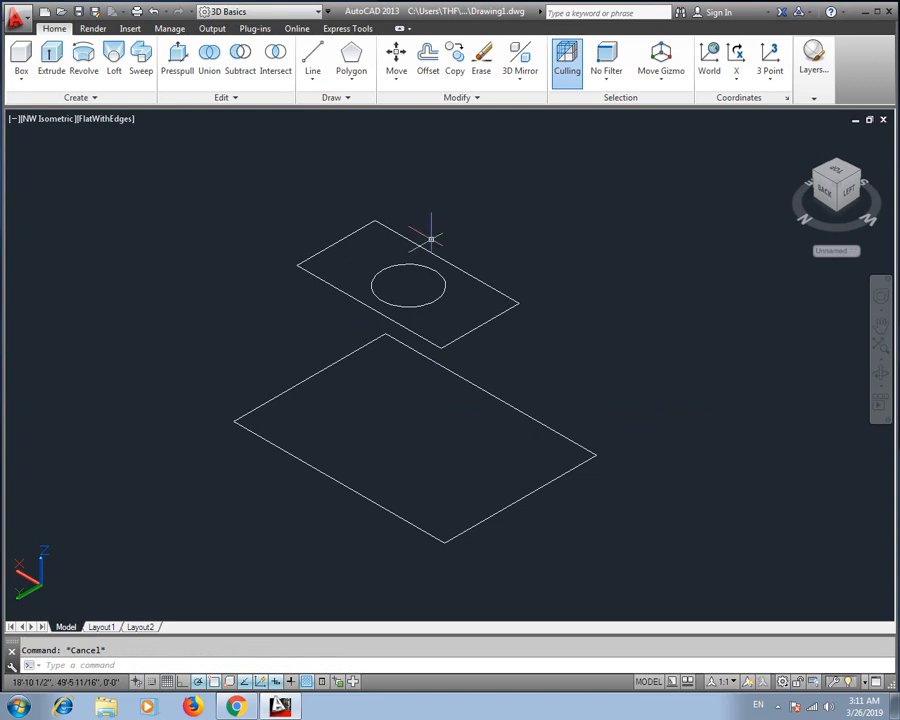
pyautogui.write('m')
pyautogui.press('Return')
pyautogui.click(410, 302)
pyautogui.press('Return')
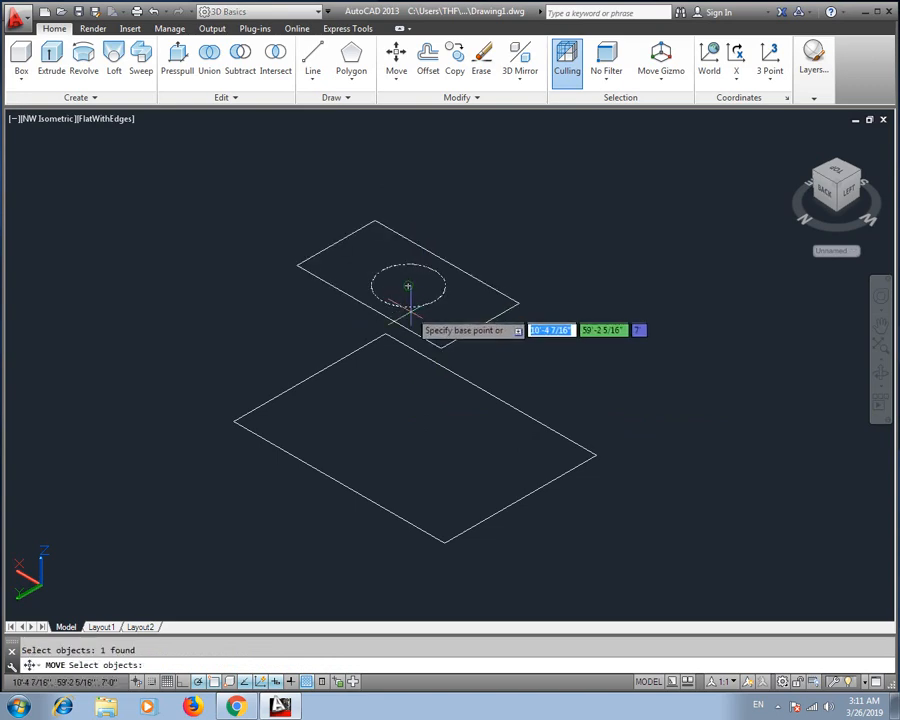
pyautogui.write('0')
pyautogui.press('Tab')
pyautogui.write('0')
pyautogui.press('Tab')
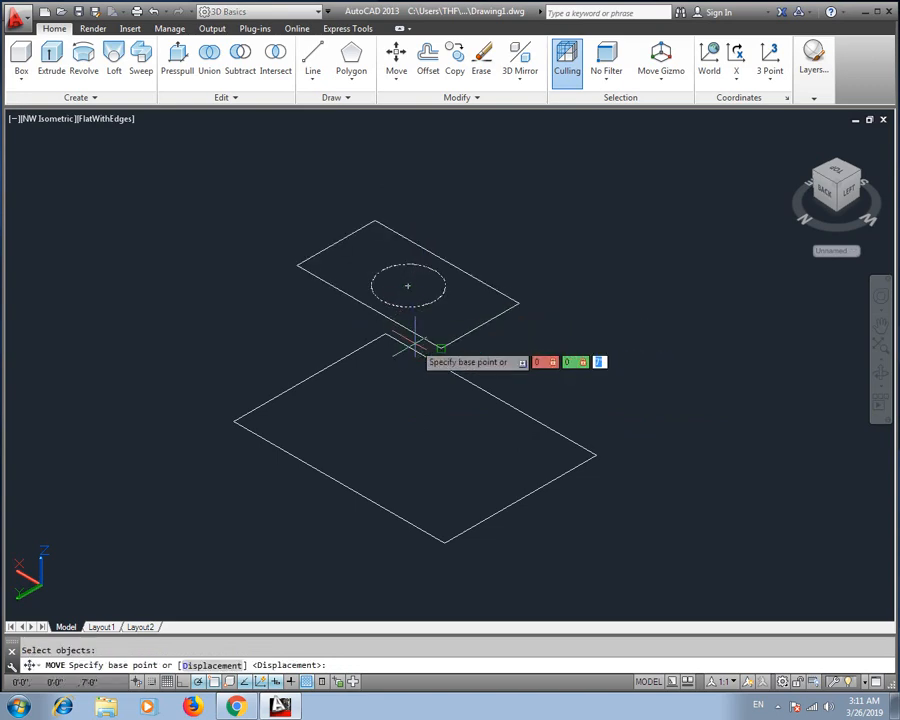
pyautogui.write('5')
pyautogui.press('Return')
pyautogui.press('Return')
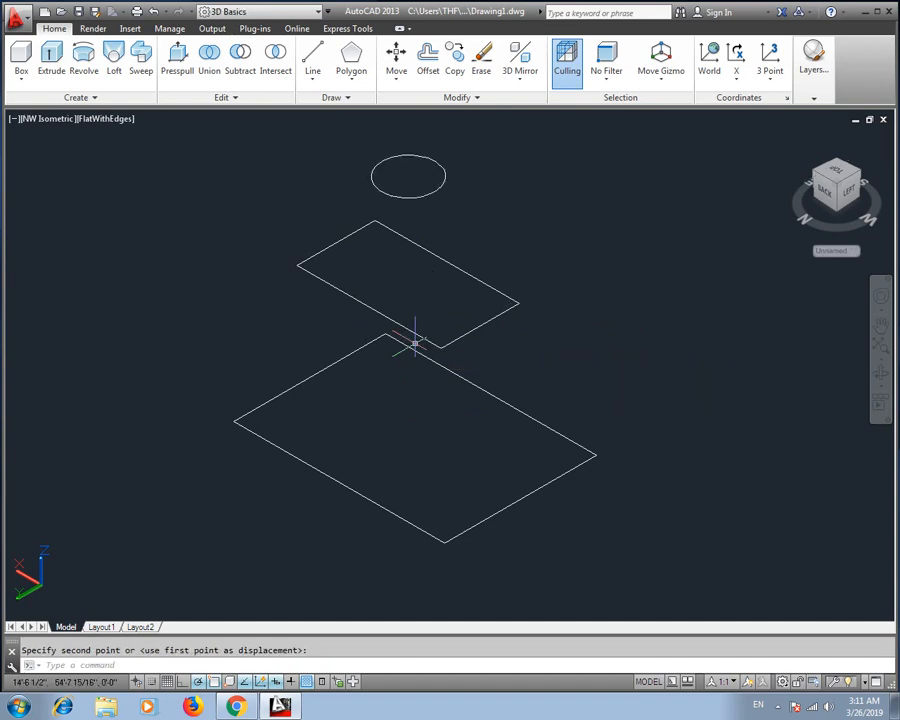
pyautogui.press('Escape')
# - Loft a solid through the large rectangle, small rectangle and circle in that order, using cross sections only
pyautogui.click(118, 62)
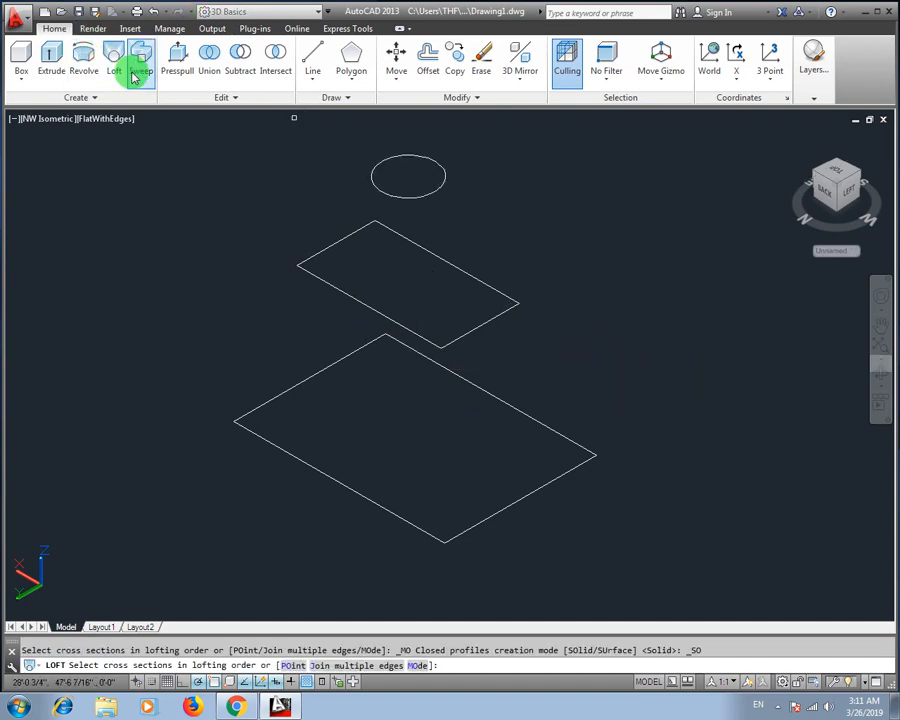
pyautogui.click(289, 394)
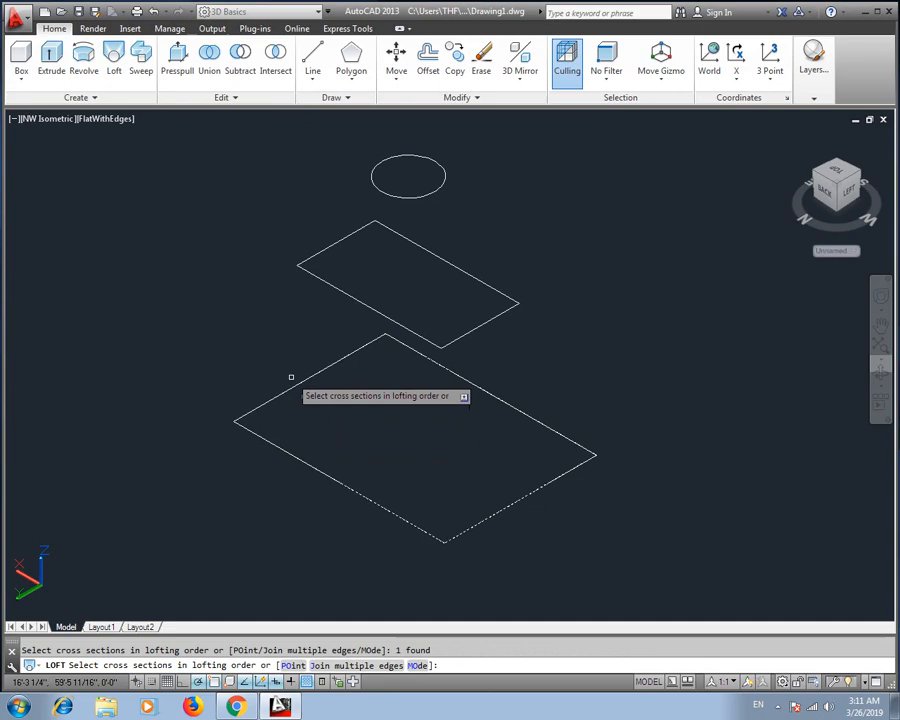
pyautogui.click(328, 283)
pyautogui.click(386, 186)
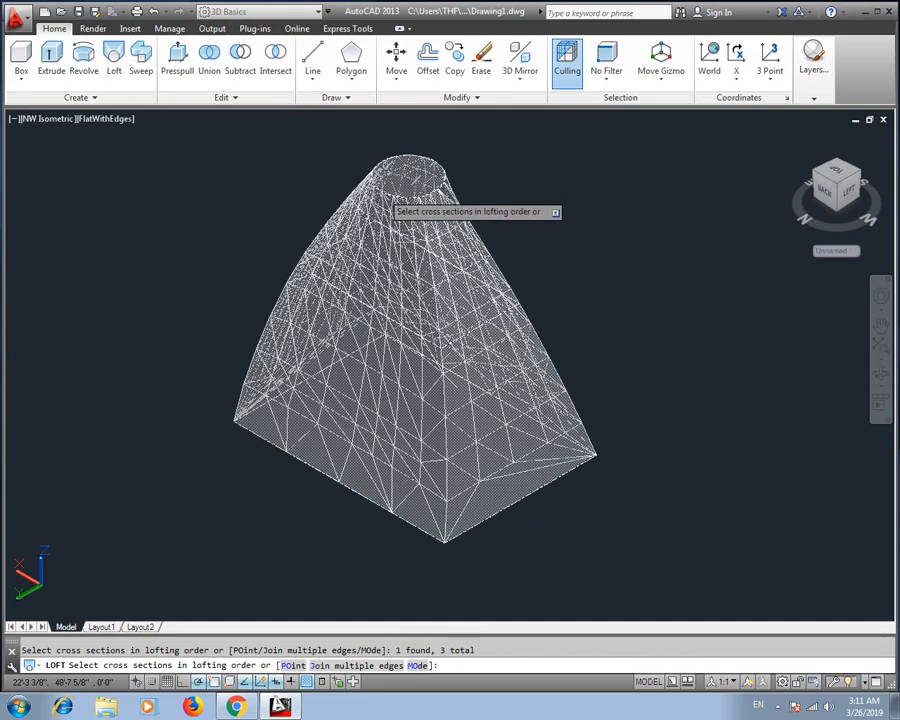
pyautogui.rightClick(382, 241)
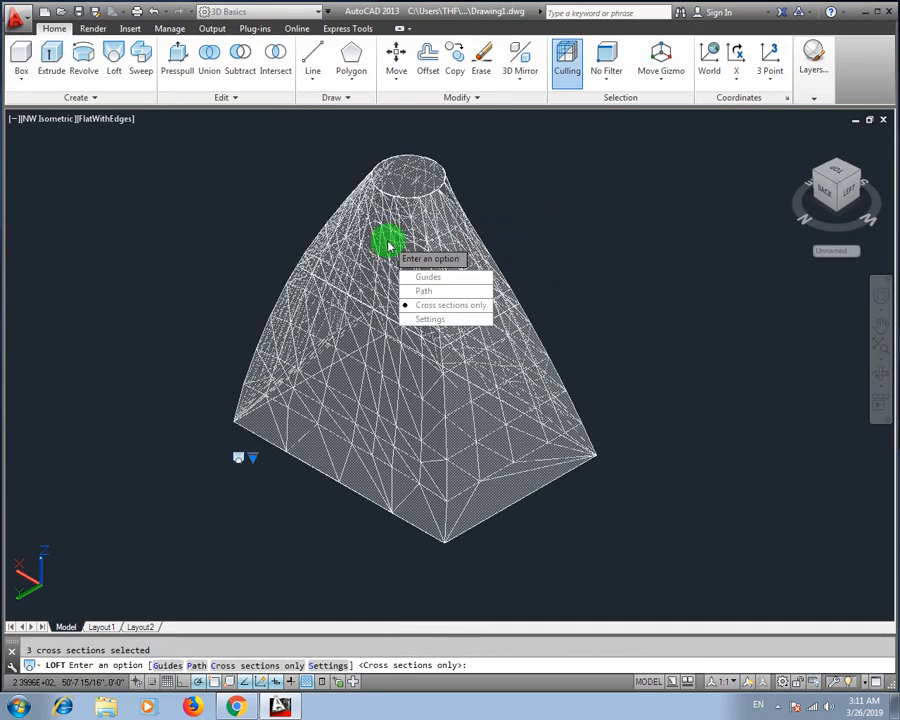
pyautogui.click(445, 305)
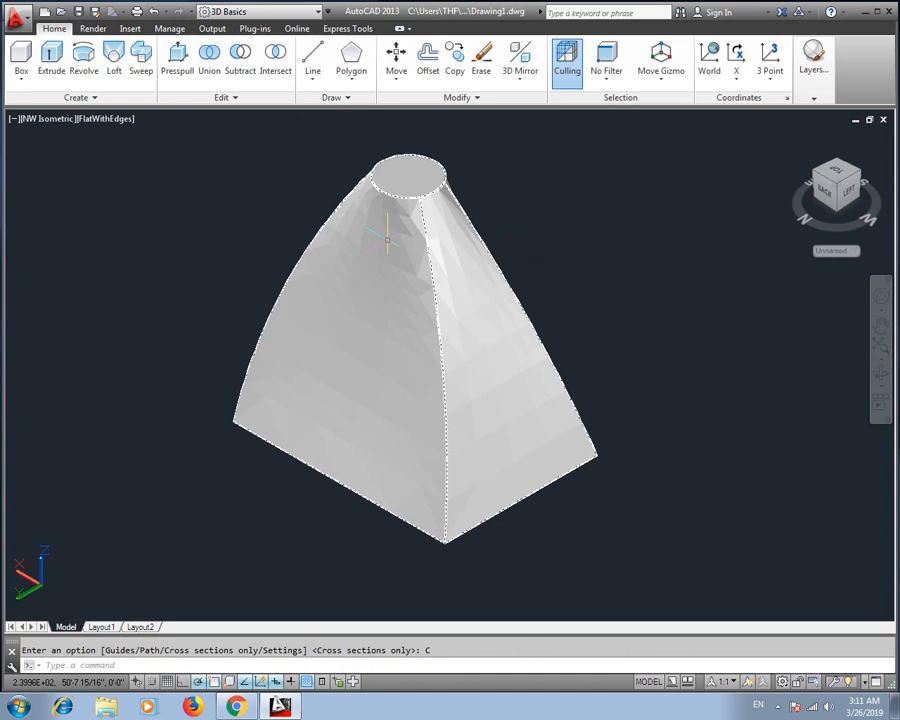
# - Set the lofted solid through the two rectangles and circle to Normal to all sections
pyautogui.keyDown('shift'); pyautogui.moveTo(388, 239); pyautogui.dragTo(433, 326, button='middle'); pyautogui.keyUp('shift')
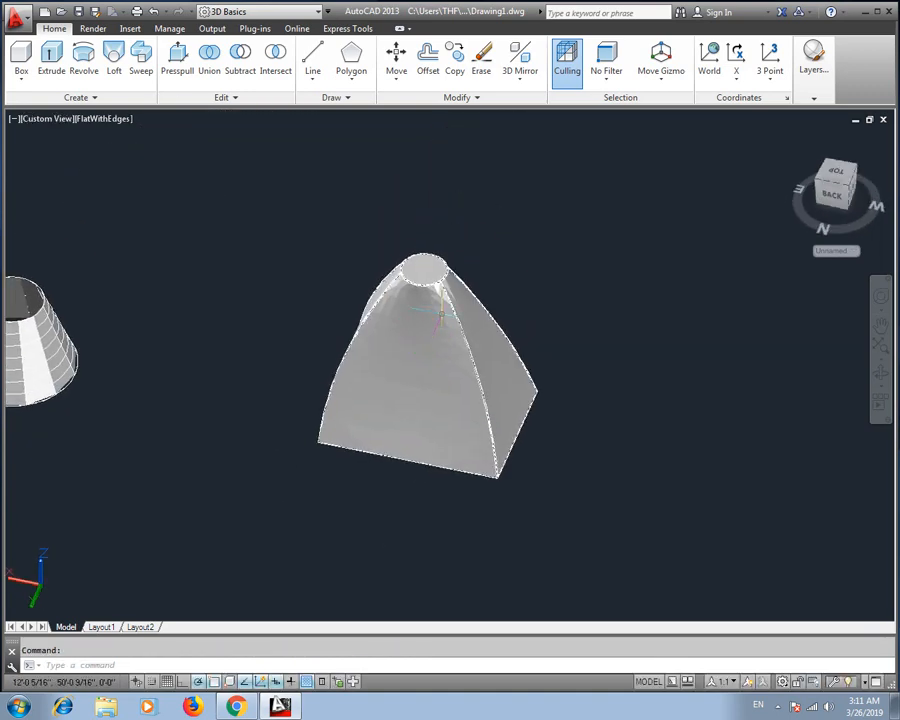
pyautogui.moveTo(249, 317); pyautogui.dragTo(392, 317, button='middle')
pyautogui.click(574, 290)
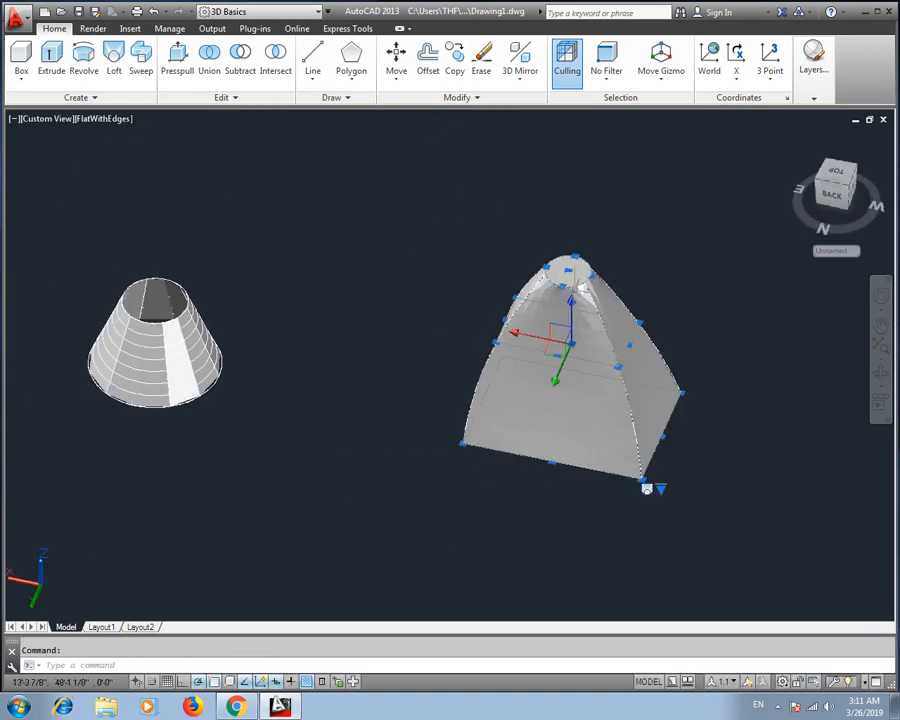
pyautogui.scroll(5, 646, 489)
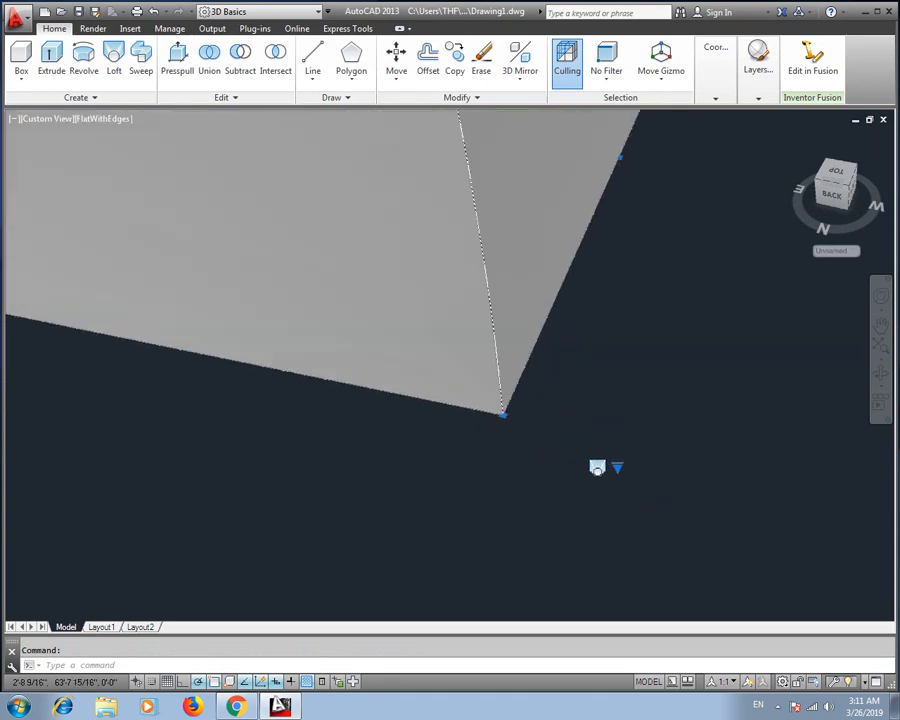
pyautogui.scroll(4, 615, 465)
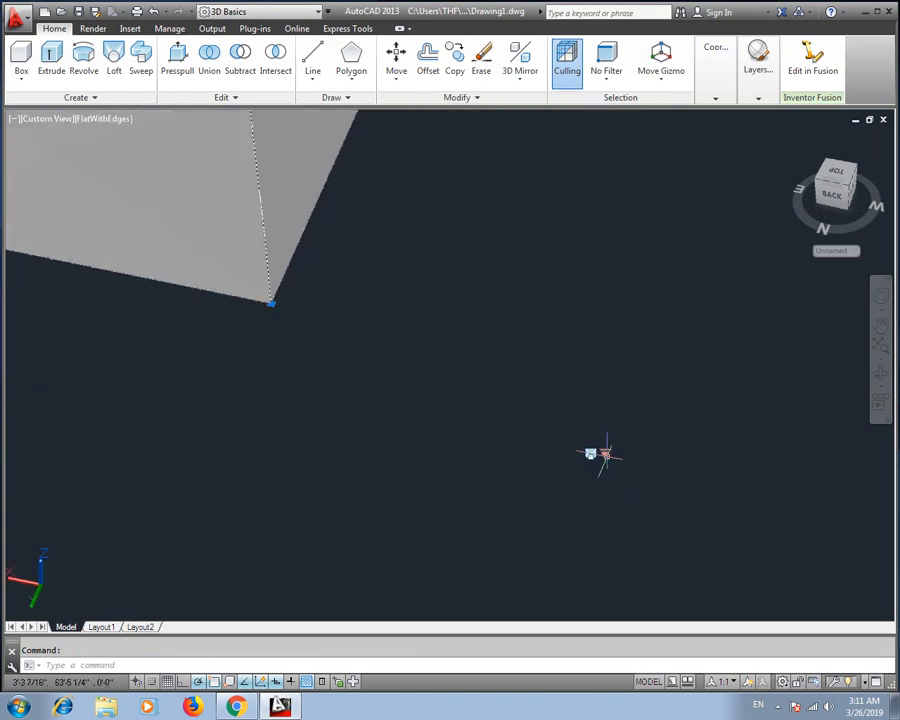
pyautogui.scroll(-8, 606, 455)
pyautogui.moveTo(616, 479); pyautogui.dragTo(601, 545, button='middle')
pyautogui.moveTo(514, 407); pyautogui.dragTo(509, 429, button='middle')
pyautogui.click(585, 545)
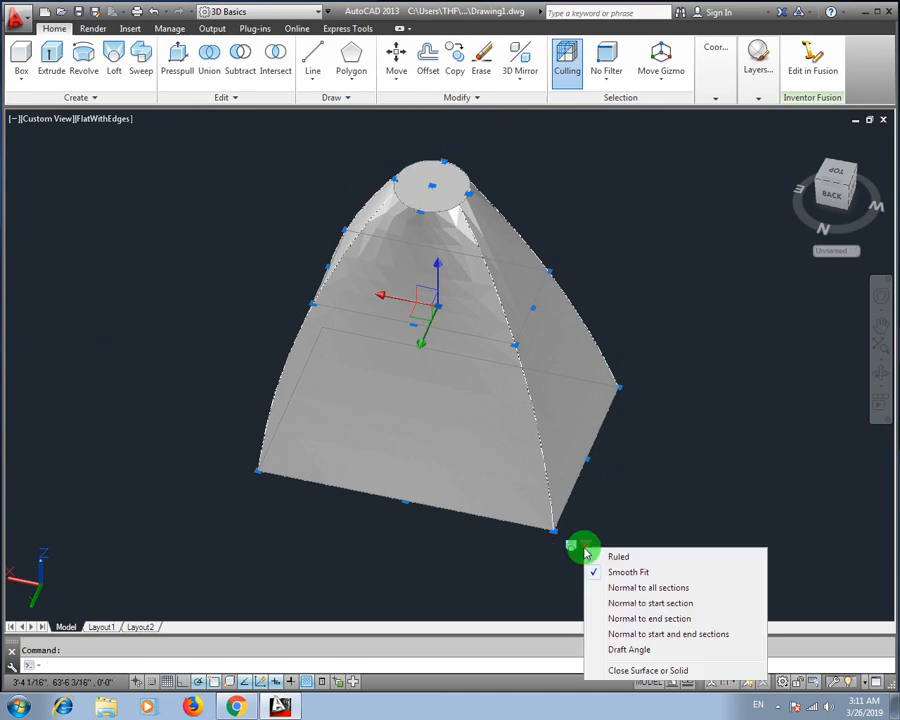
pyautogui.click(669, 597)
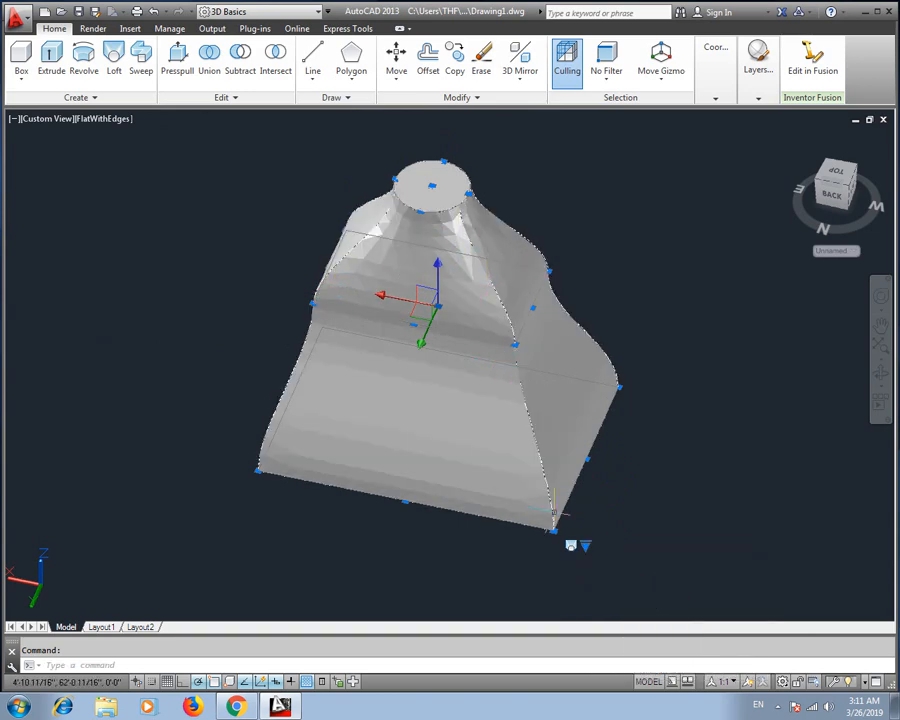
# - Apply Normal to start section to the lofted solid, and replace it with Normal to end section
pyautogui.click(585, 545)
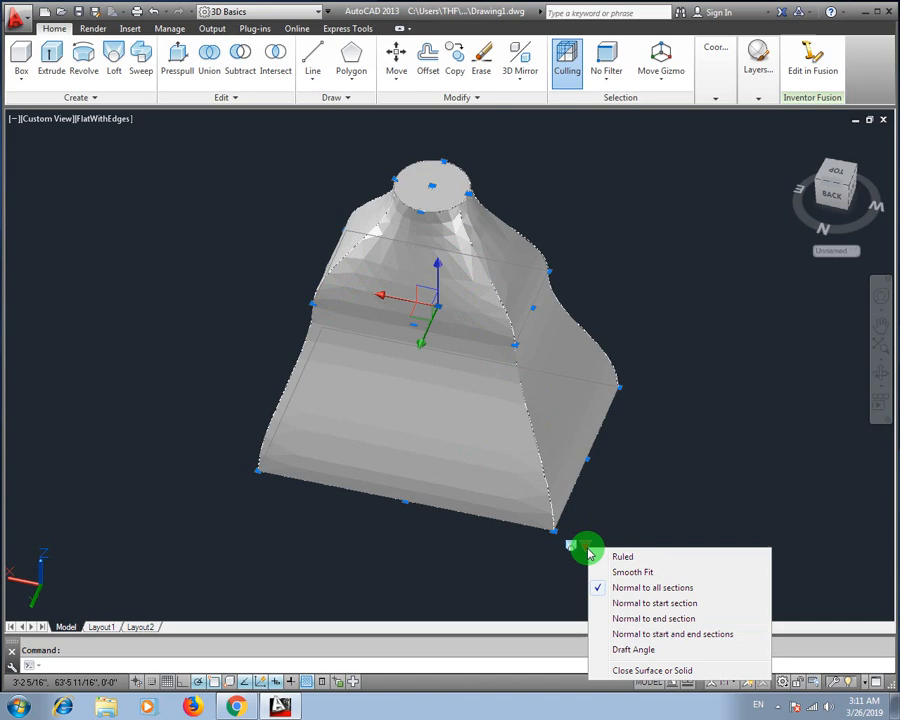
pyautogui.click(672, 604)
pyautogui.click(585, 545)
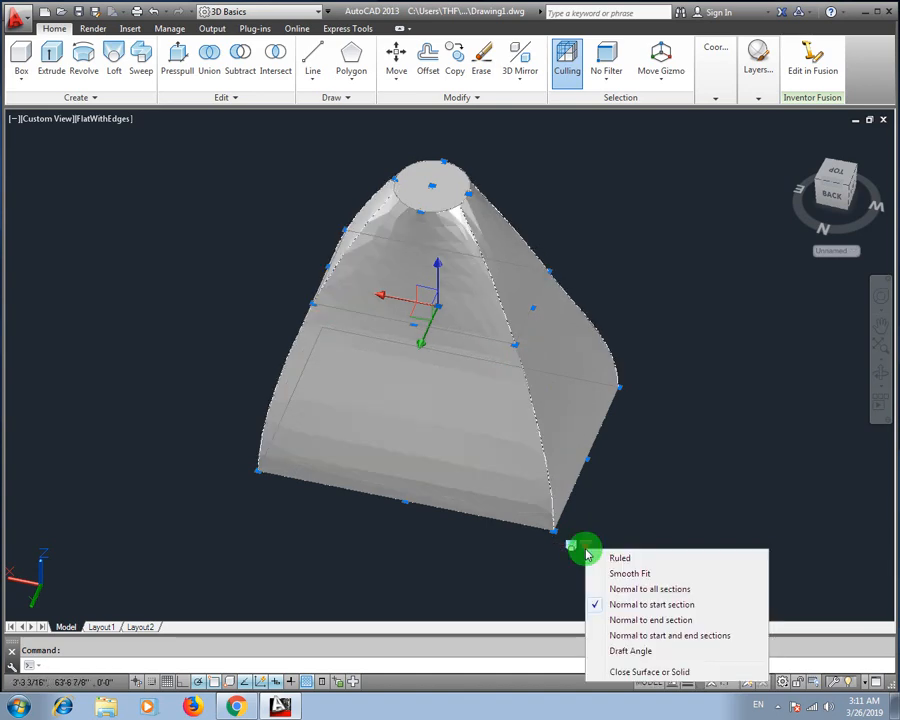
pyautogui.click(631, 619)
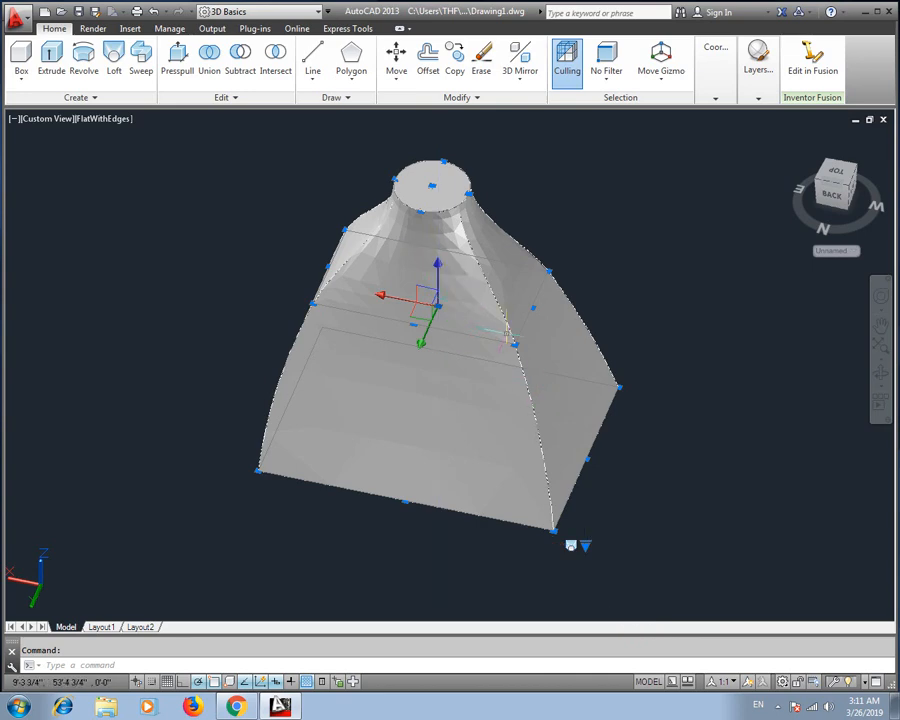
pyautogui.moveTo(509, 349); pyautogui.dragTo(478, 362, button='middle')
pyautogui.press('Escape')
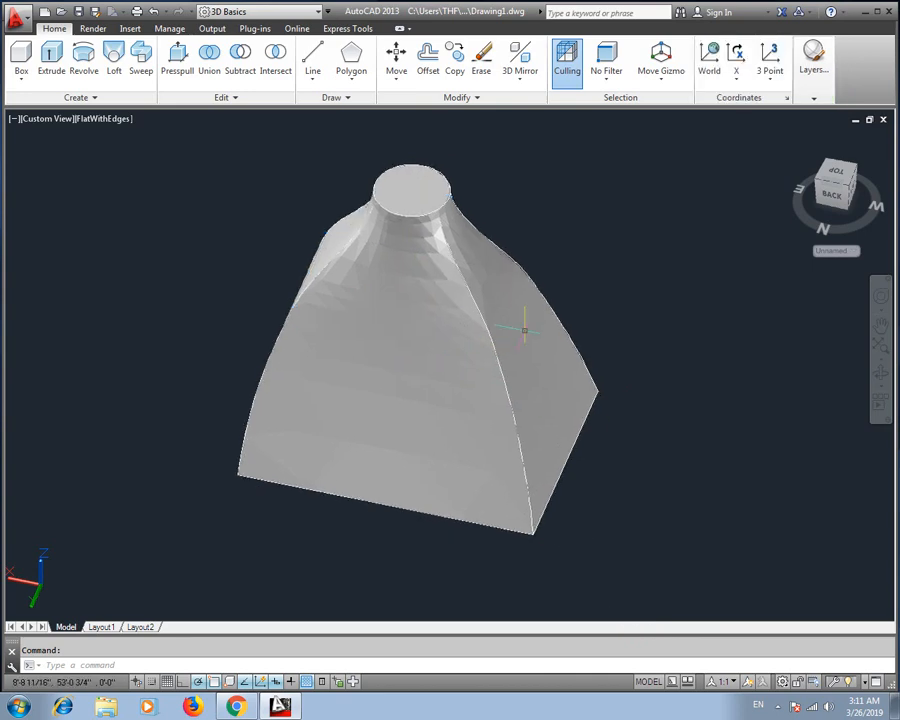
# - Stretch the loft's middle rectangle at its southwest corner about 3'-2" at 90°, and try to stretch its northeast corner inward
pyautogui.click(427, 240)
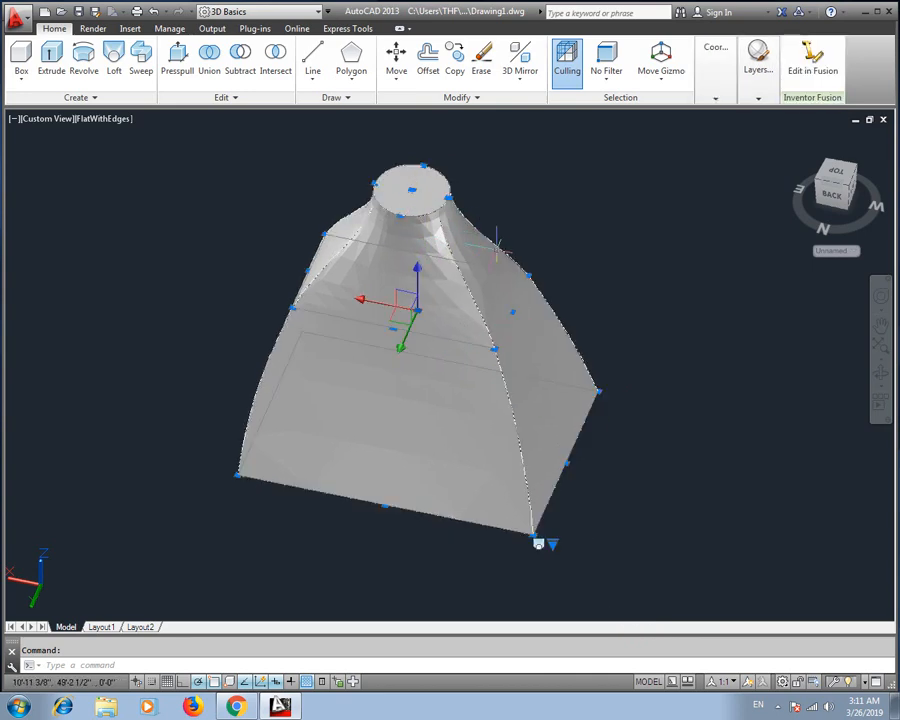
pyautogui.click(528, 274)
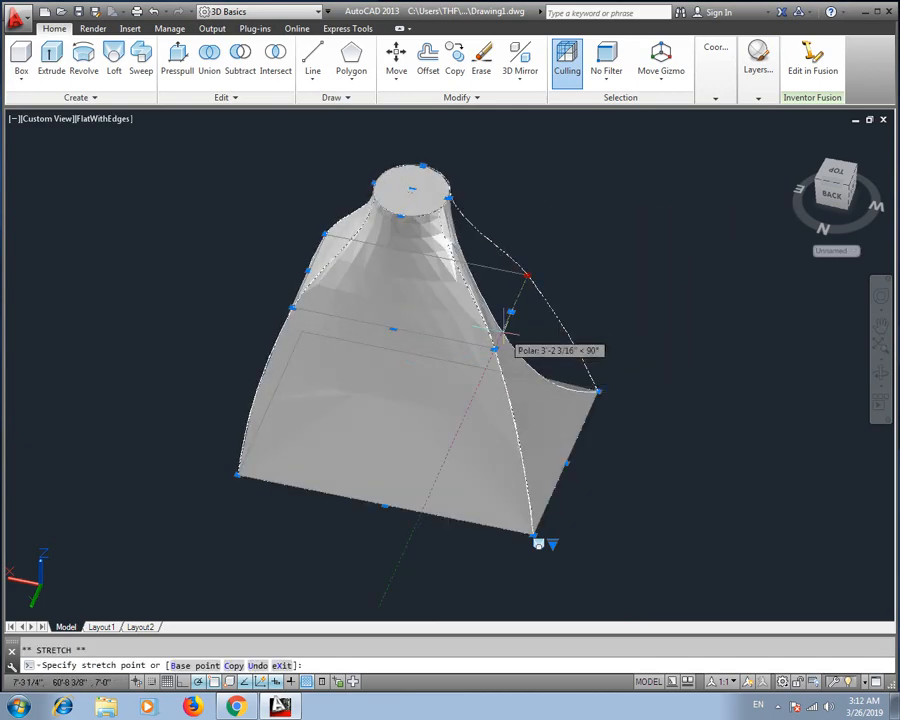
pyautogui.click(460, 343)
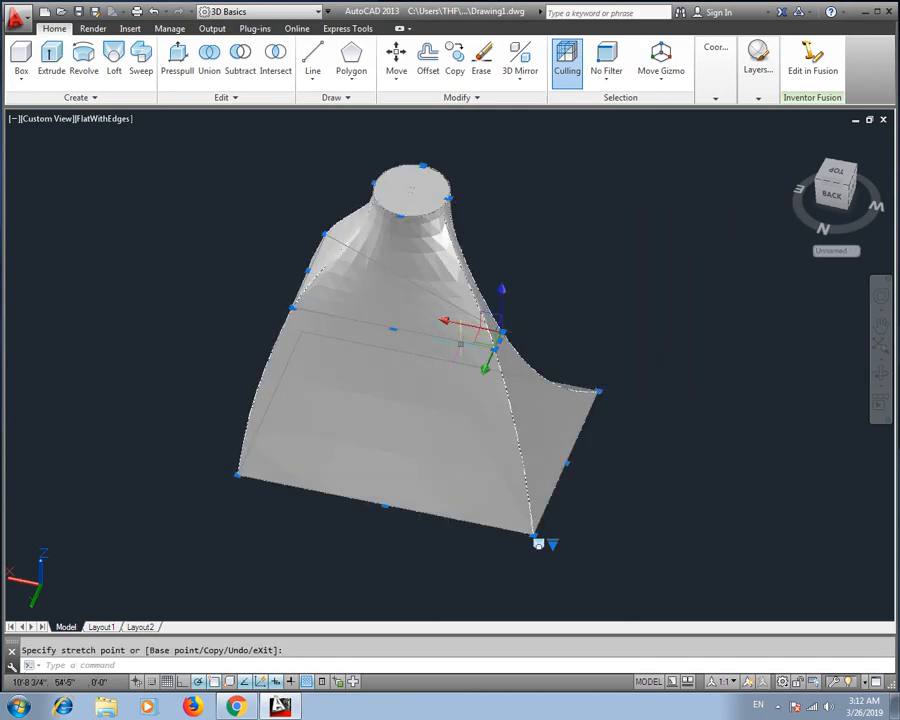
pyautogui.click(292, 304)
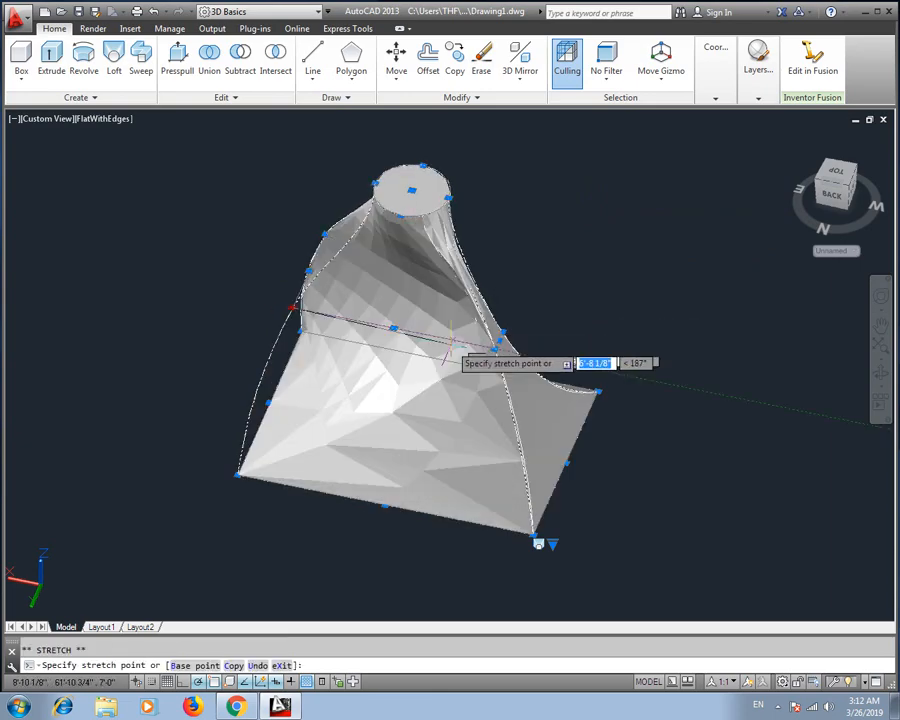
pyautogui.click(428, 357)
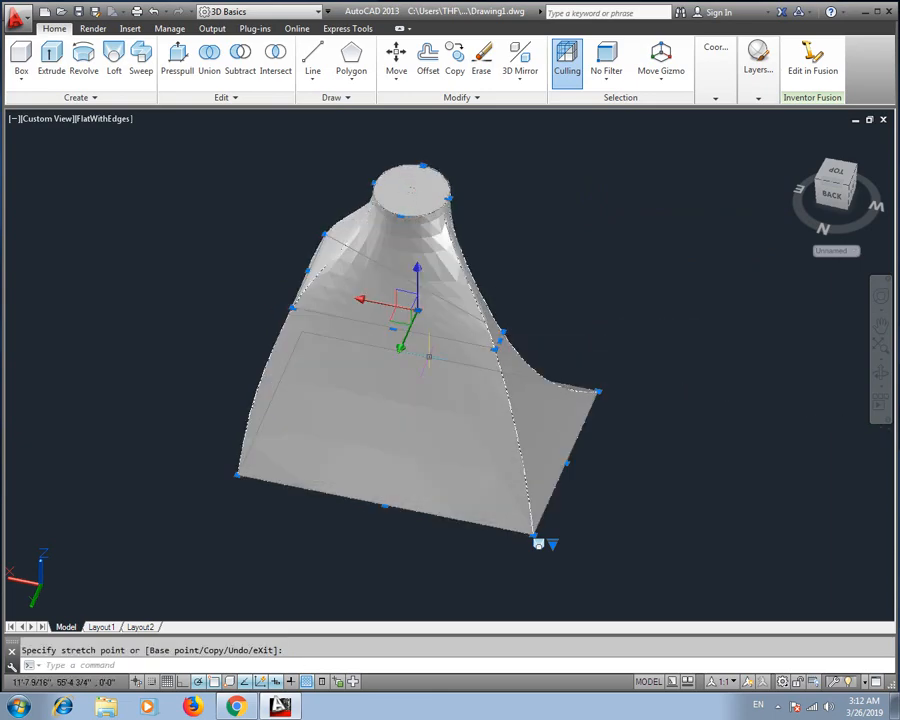
# - Set the loft to Normal to start and end sections, and stretch its base's west edge from the midpoint to the southwest corner
pyautogui.click(546, 543)
pyautogui.click(599, 631)
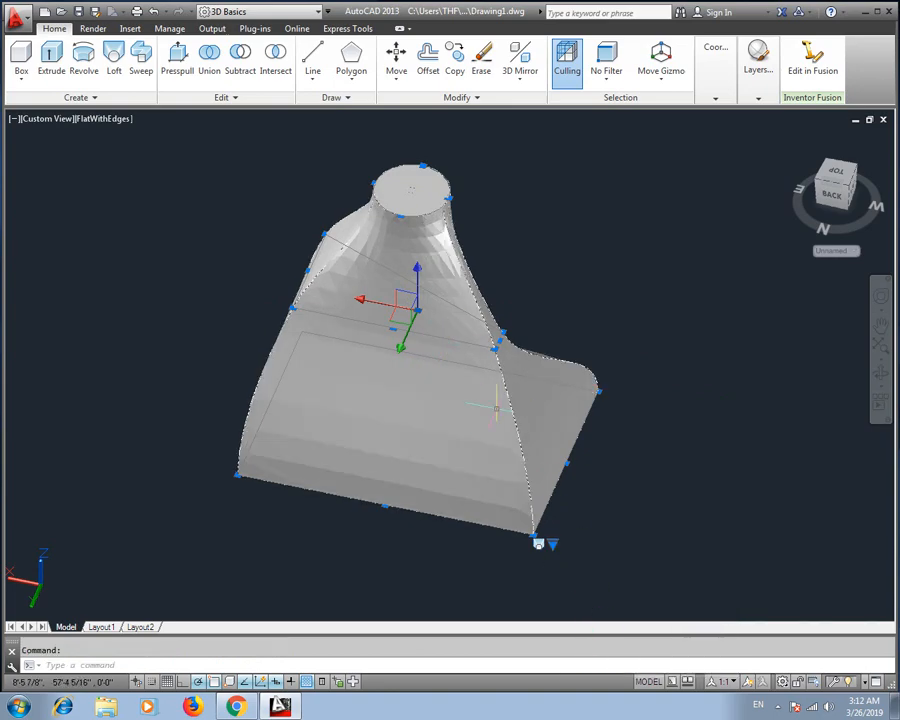
pyautogui.click(565, 463)
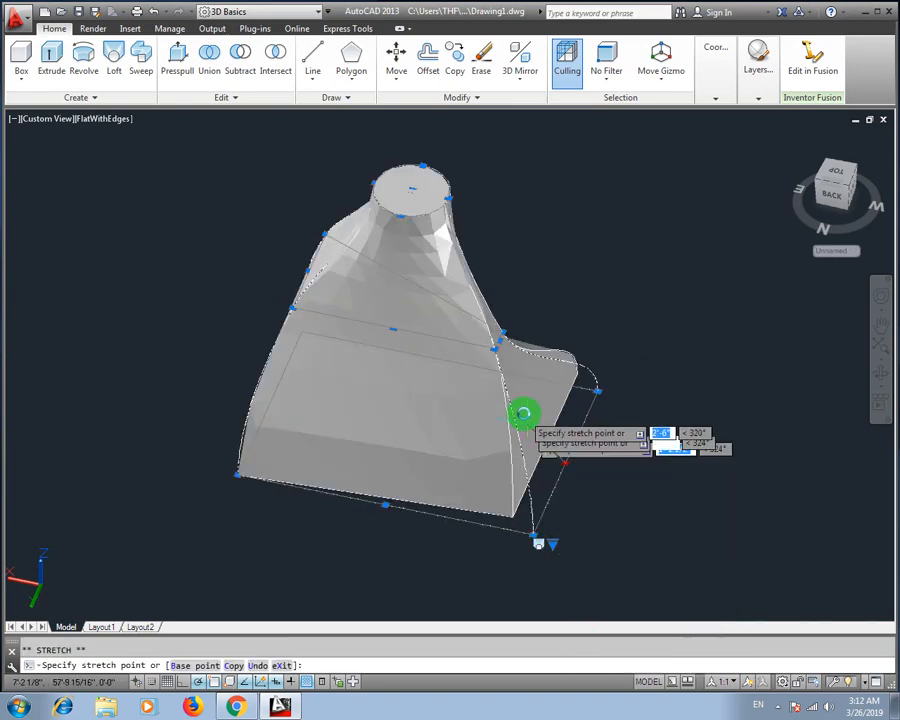
pyautogui.click(598, 391)
# - Switch to the Top view with both lofted shapes in sight
pyautogui.scroll(-4, 570, 472)
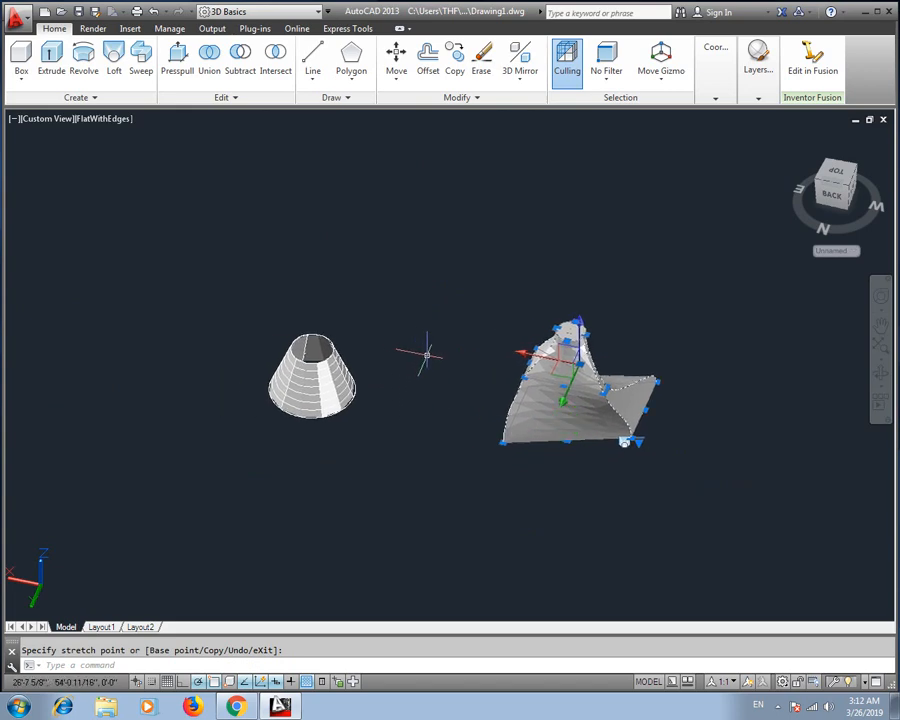
pyautogui.moveTo(354, 330); pyautogui.dragTo(439, 319, button='middle')
pyautogui.click(36, 120)
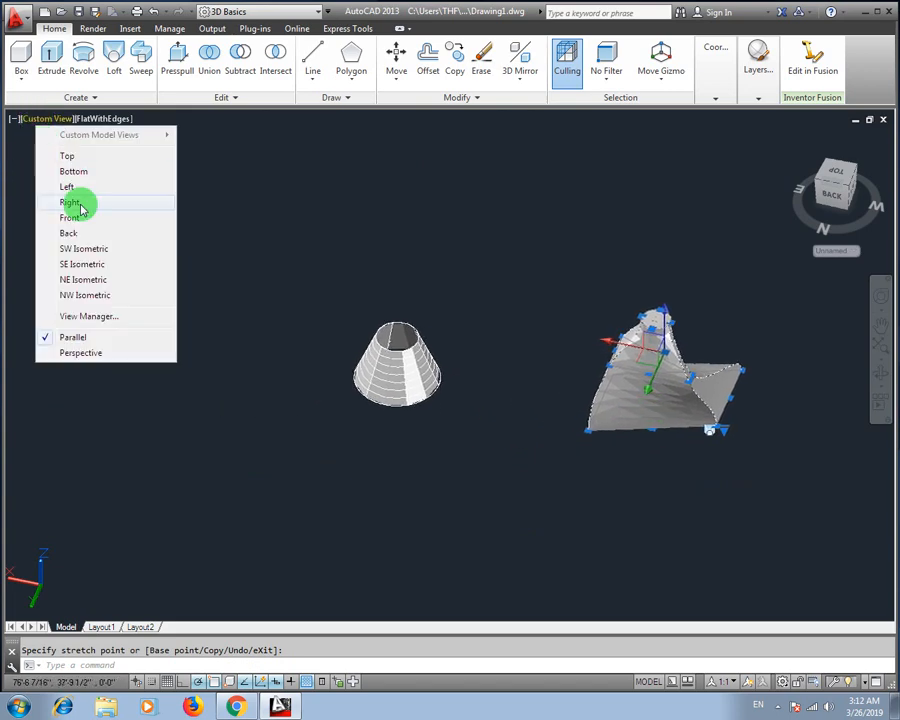
pyautogui.click(74, 160)
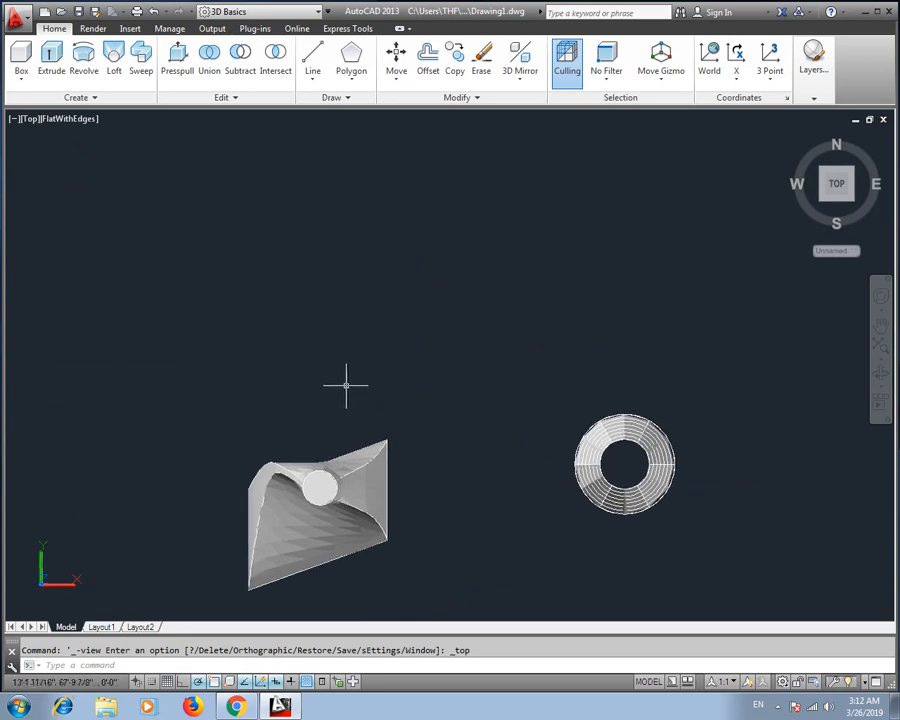
pyautogui.write('c')
pyautogui.press('Return')
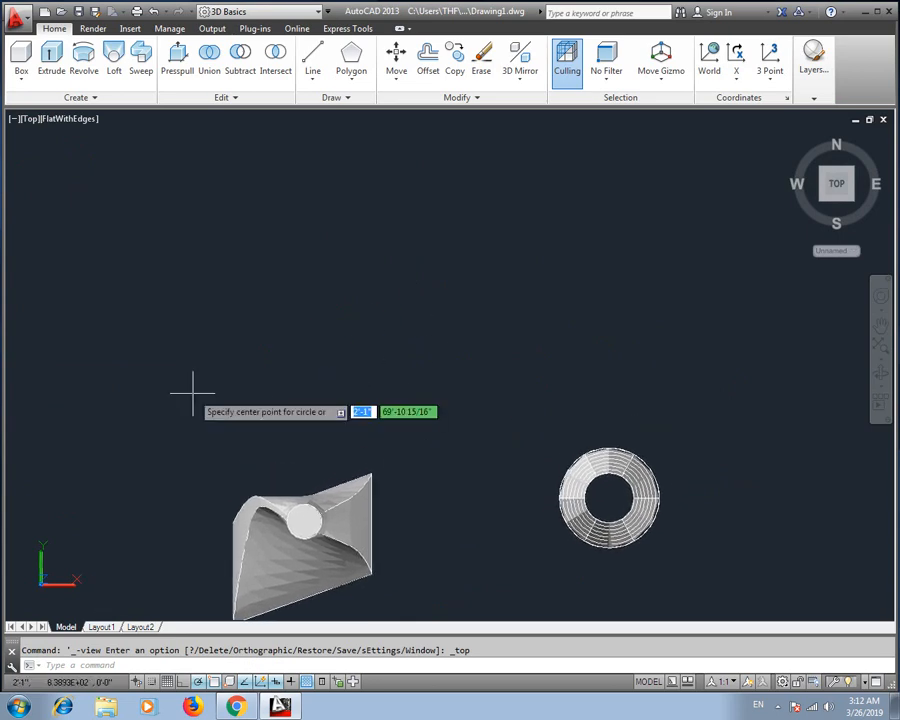
pyautogui.press('Escape')
# - Draw a rectangle in the empty area northwest of the stretched lofted solid
pyautogui.write('rec')
pyautogui.press('Return')
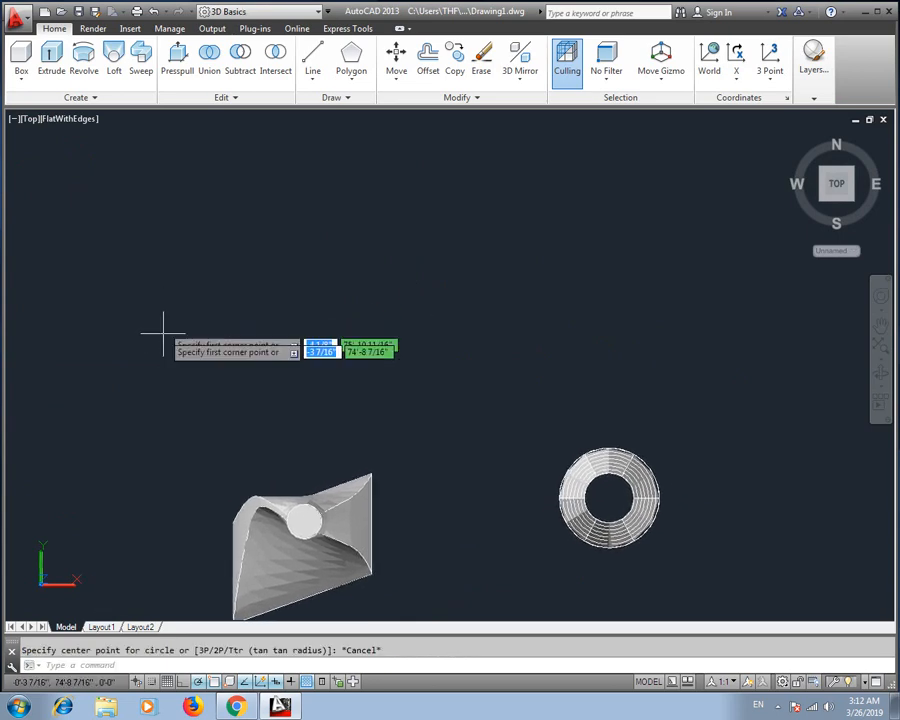
pyautogui.click(129, 300)
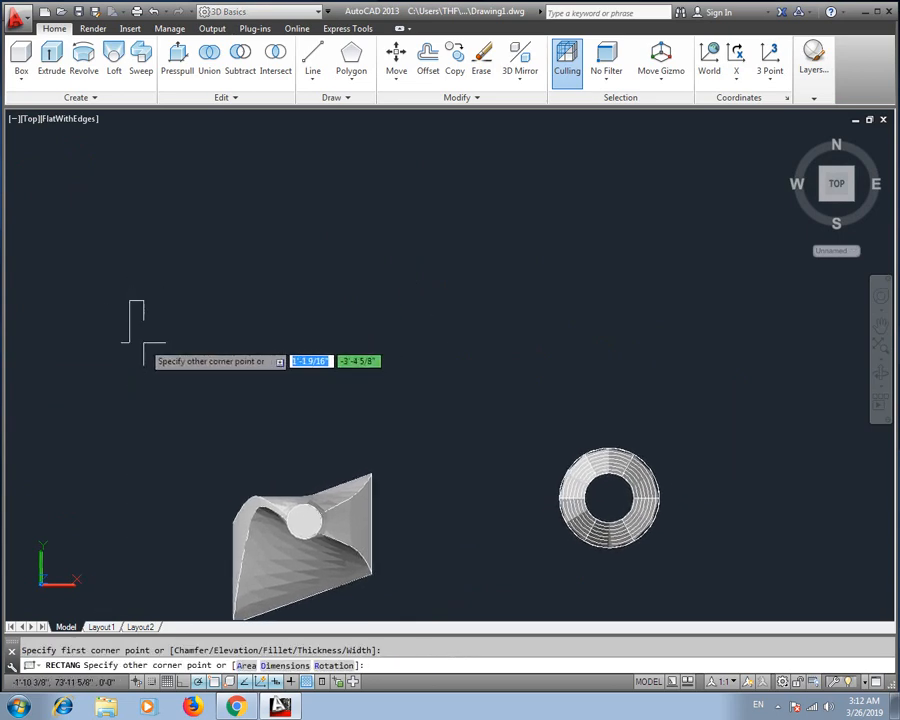
pyautogui.click(228, 383)
# - Draw a circle of about 3'-7" radius centred on the new rectangle's southeast corner
pyautogui.write('c')
pyautogui.press('Return')
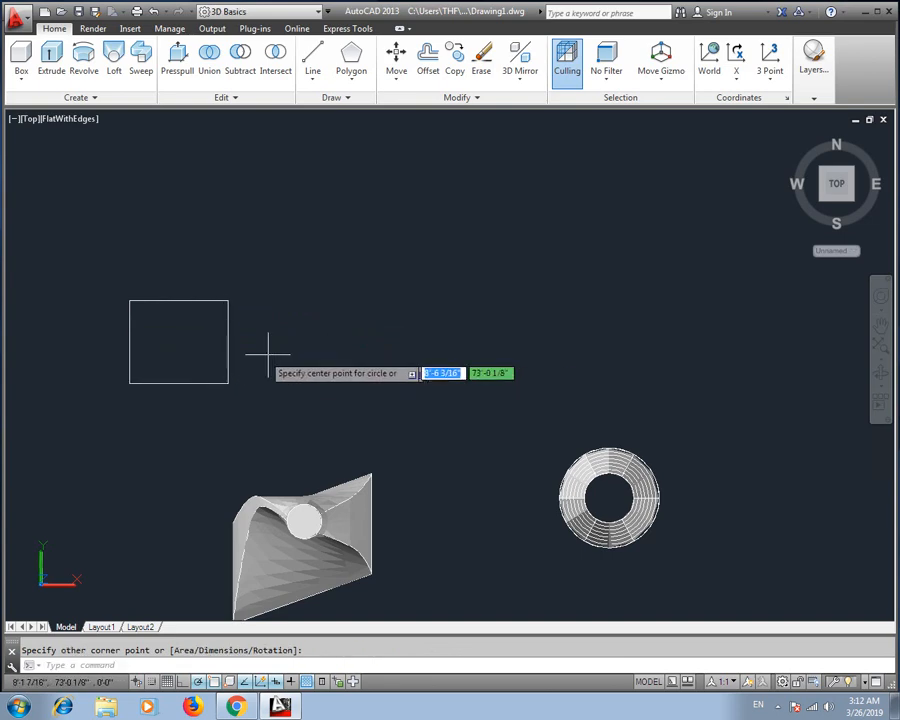
pyautogui.click(228, 383)
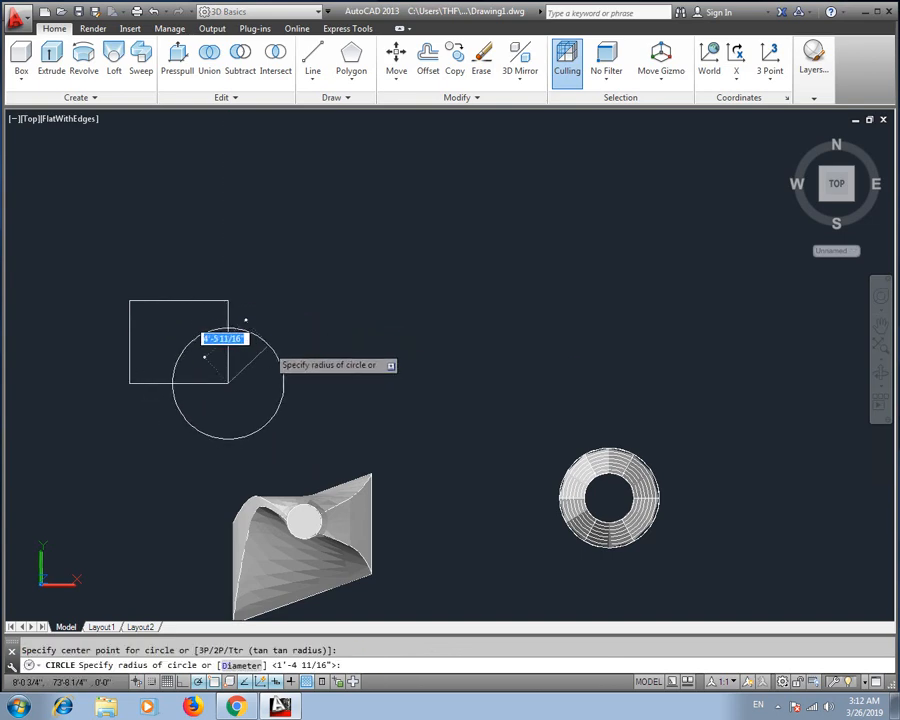
pyautogui.click(251, 345)
# - Move the new circle by its centre to the empty area east of the rectangle, clear of it
pyautogui.click(283, 345)
pyautogui.click(240, 366)
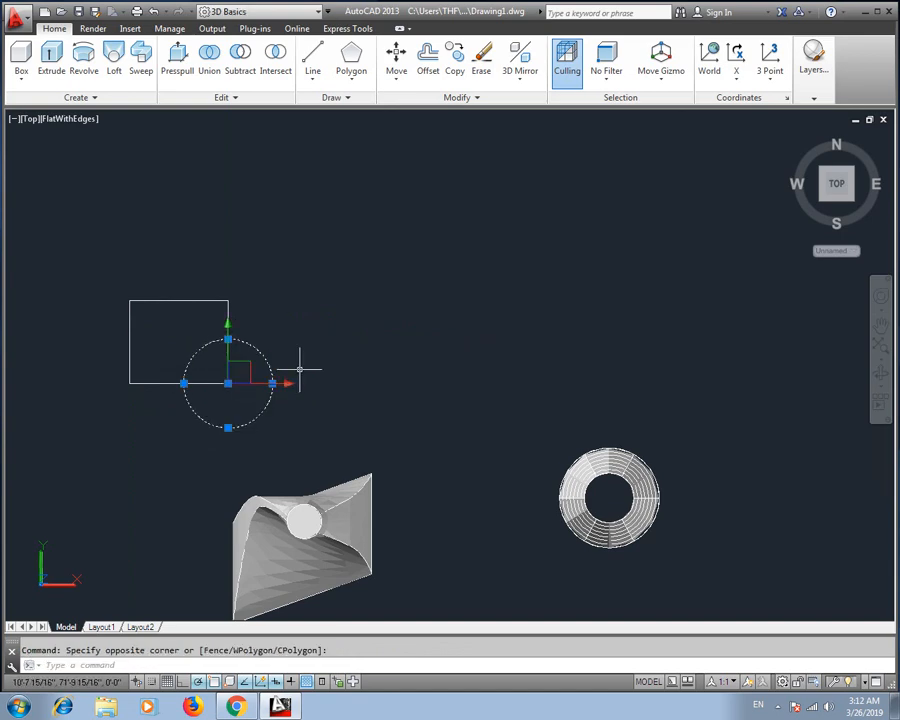
pyautogui.write('m')
pyautogui.press('Return')
pyautogui.click(228, 383)
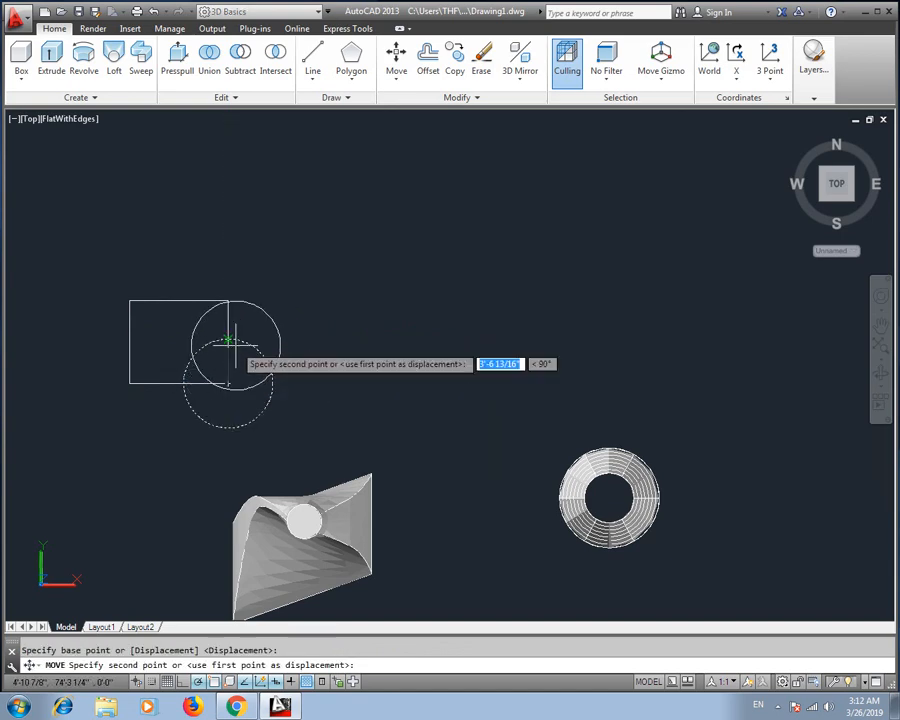
pyautogui.click(438, 340)
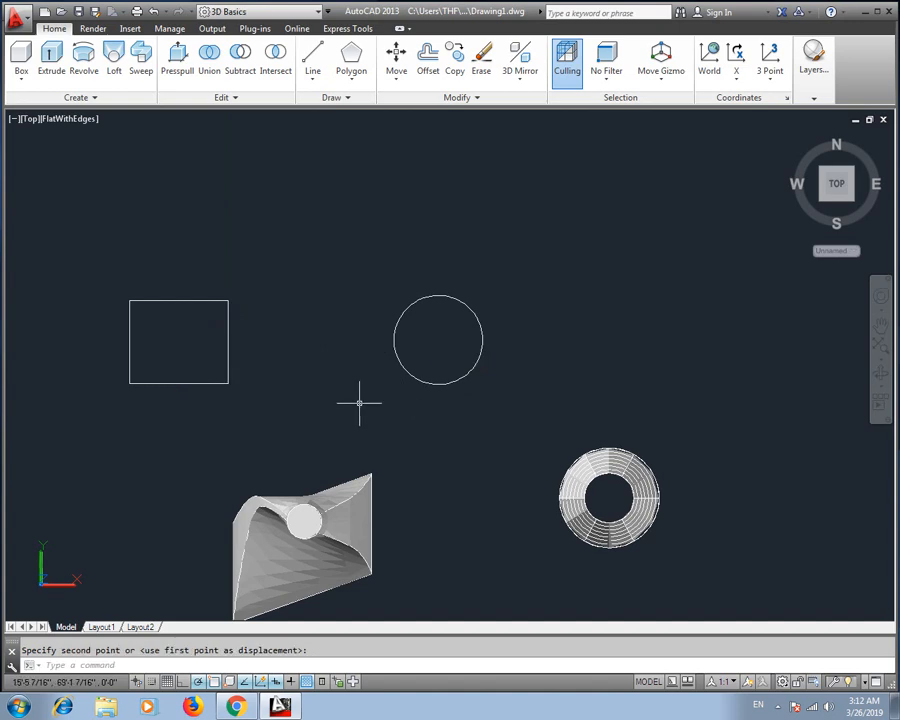
pyautogui.press('Escape')
# - Switch to the NE Isometric view, framed on the new rectangle and circle
pyautogui.moveTo(352, 391); pyautogui.dragTo(368, 342, button='middle')
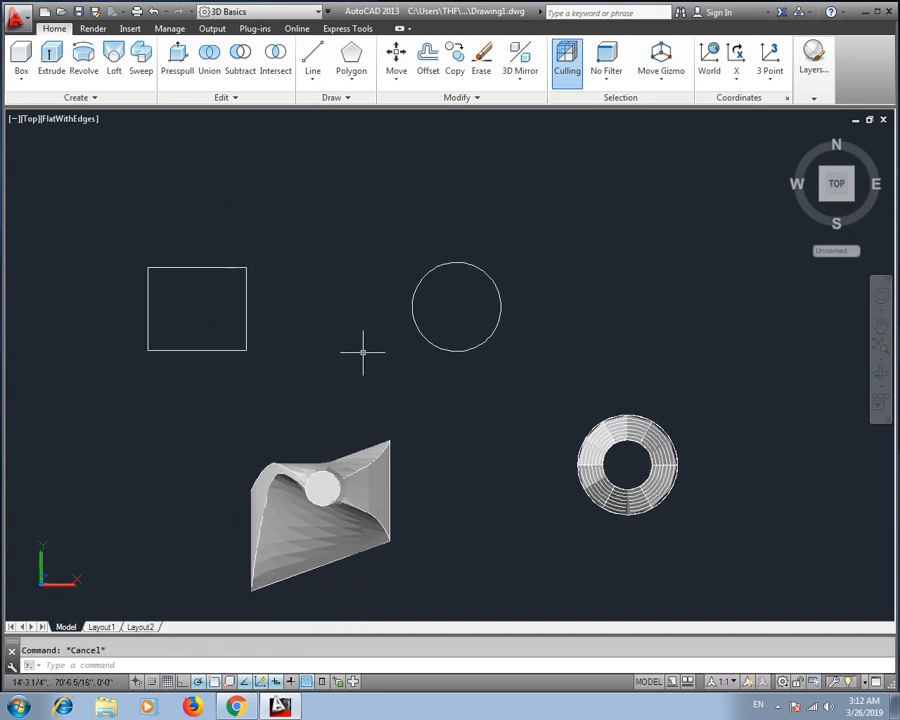
pyautogui.click(30, 121)
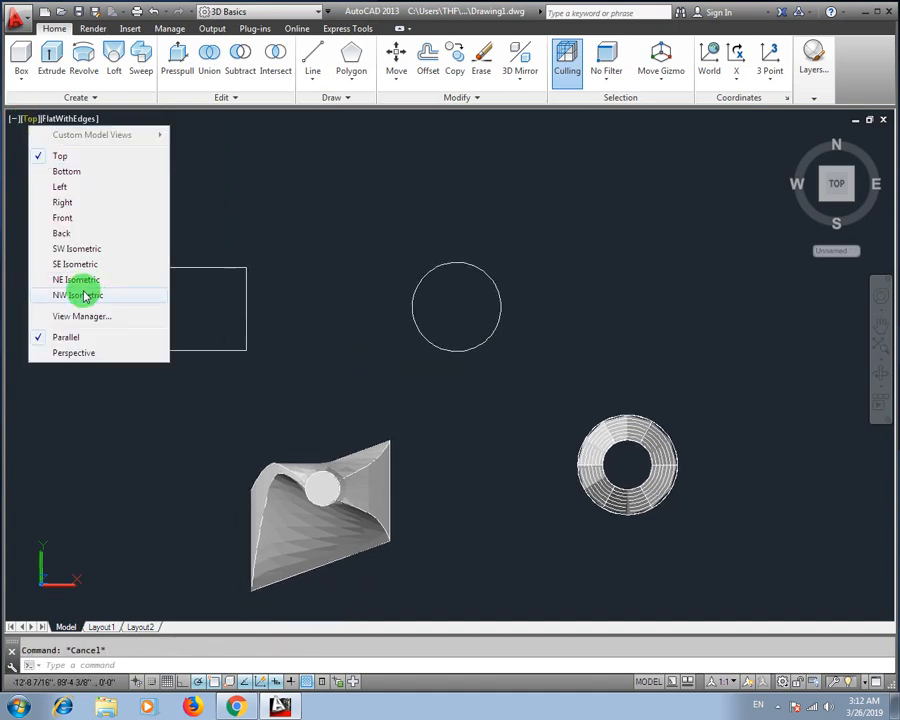
pyautogui.click(62, 293)
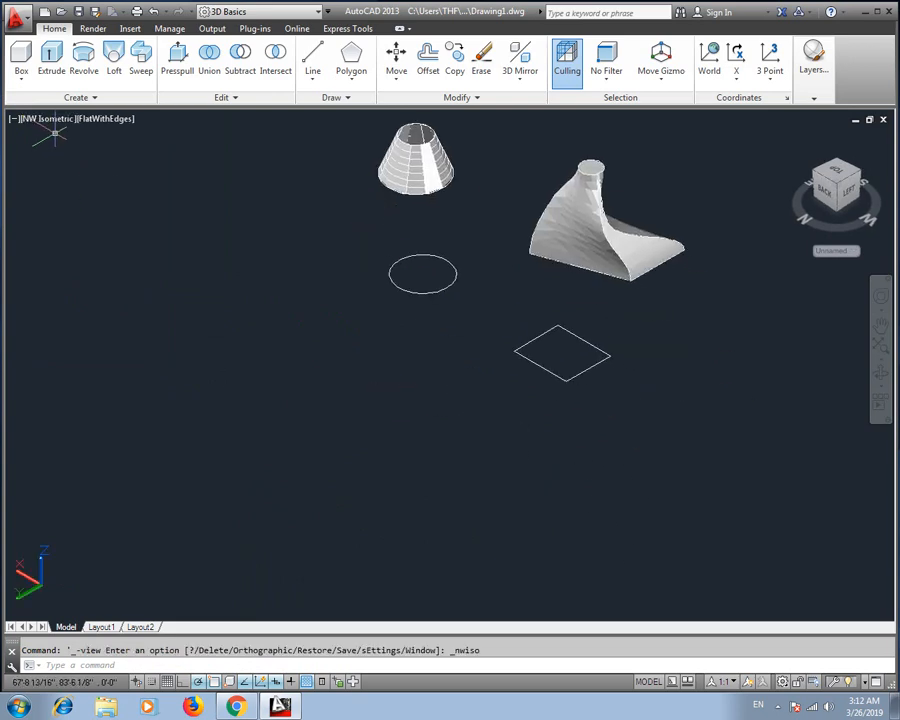
pyautogui.click(53, 127)
pyautogui.click(100, 279)
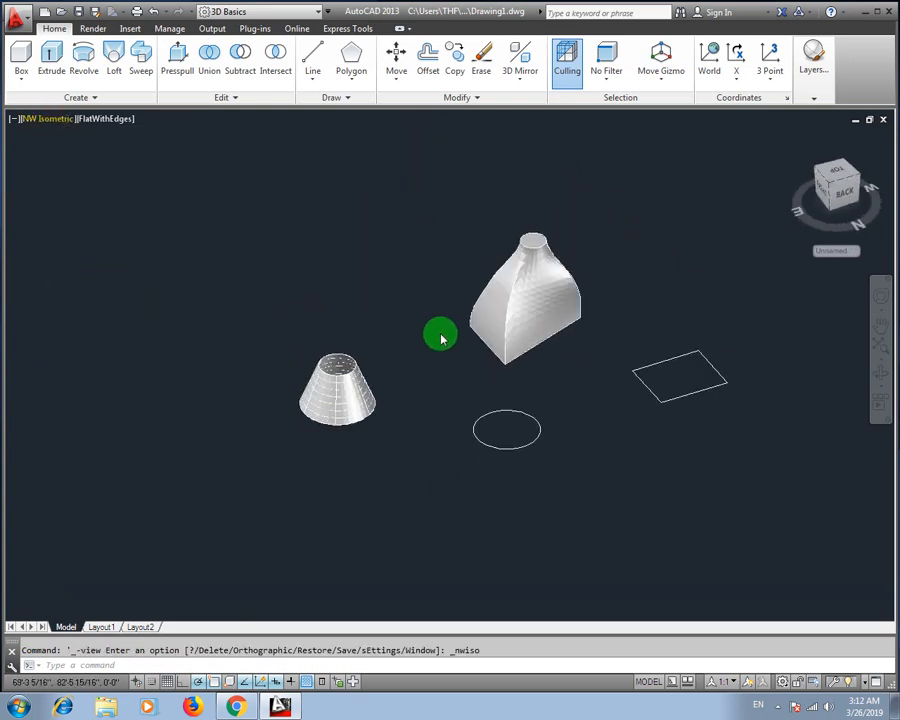
pyautogui.moveTo(555, 361); pyautogui.dragTo(460, 364, button='middle')
pyautogui.scroll(3, 460, 364)
pyautogui.moveTo(526, 362); pyautogui.dragTo(451, 414, button='middle')
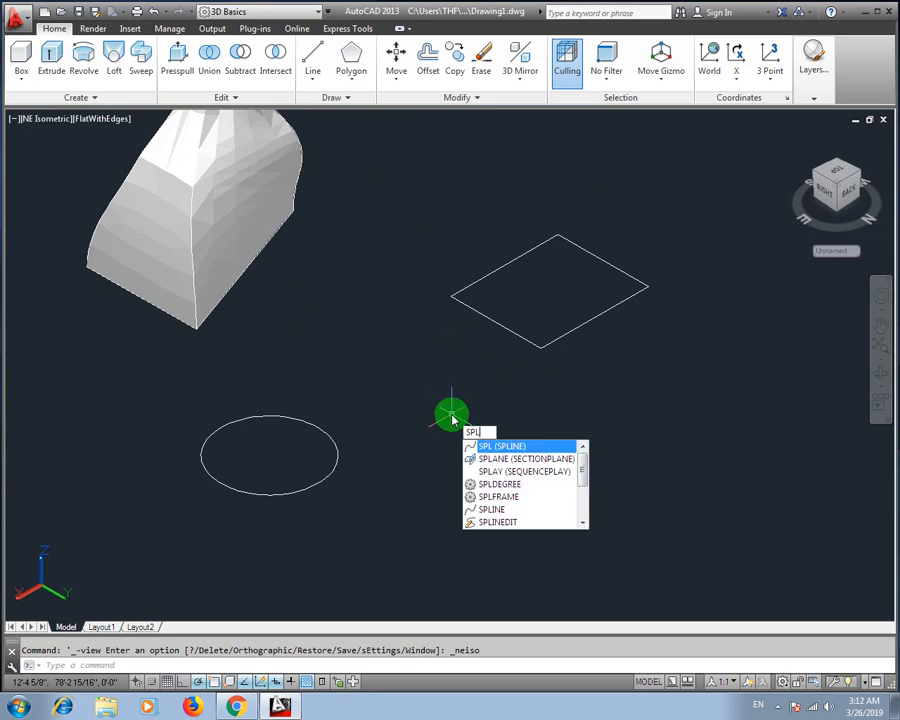
# - Draw a three-point fit spline from the circle's centre, arching over the gap and ending inside the rectangle
pyautogui.press('Return')
pyautogui.click(269, 456)
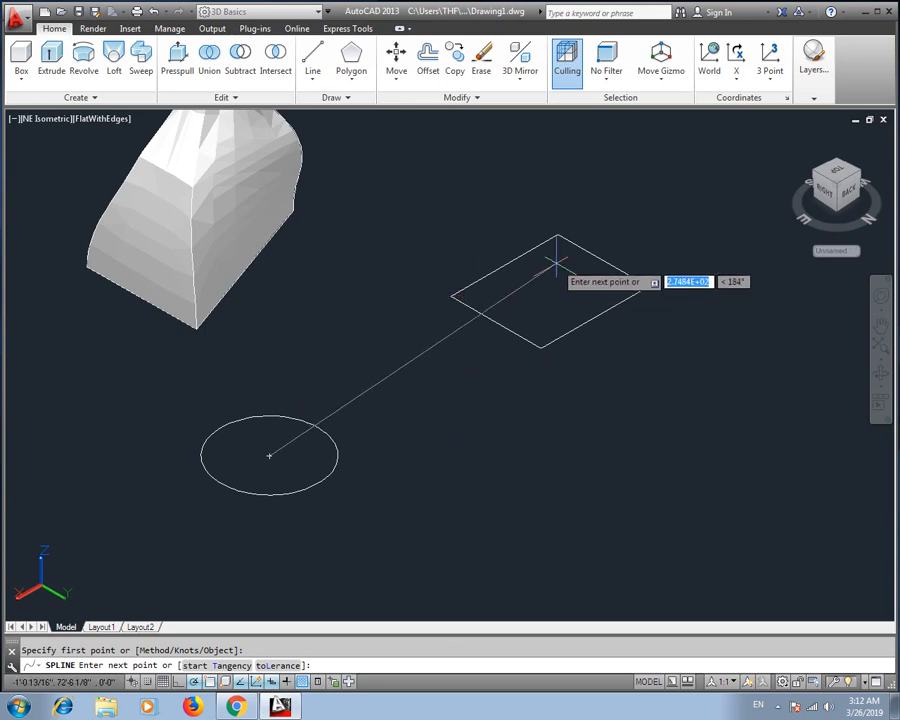
pyautogui.click(398, 197)
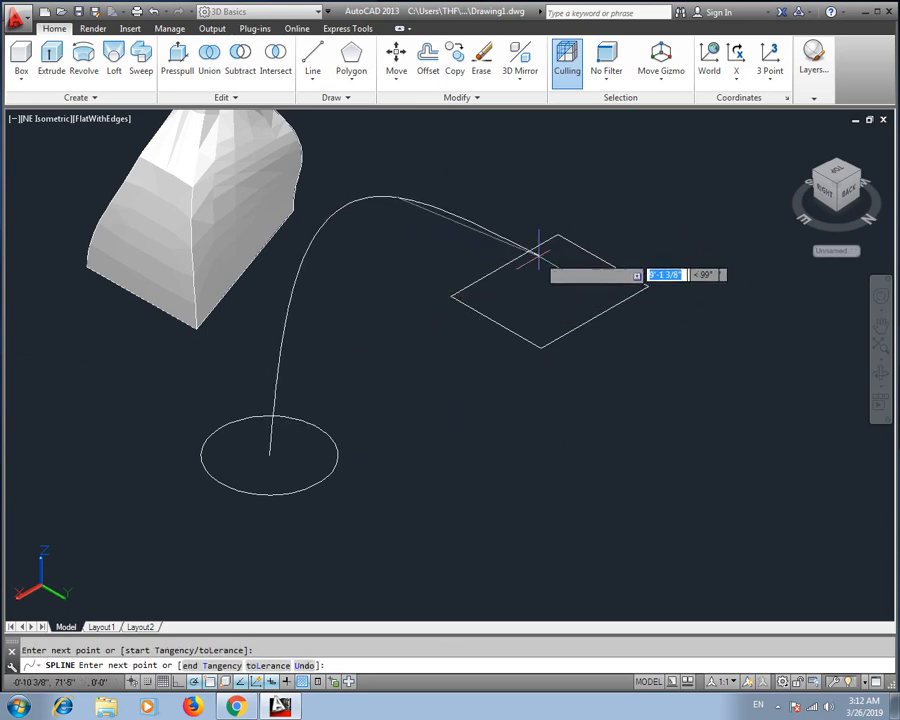
pyautogui.click(556, 288)
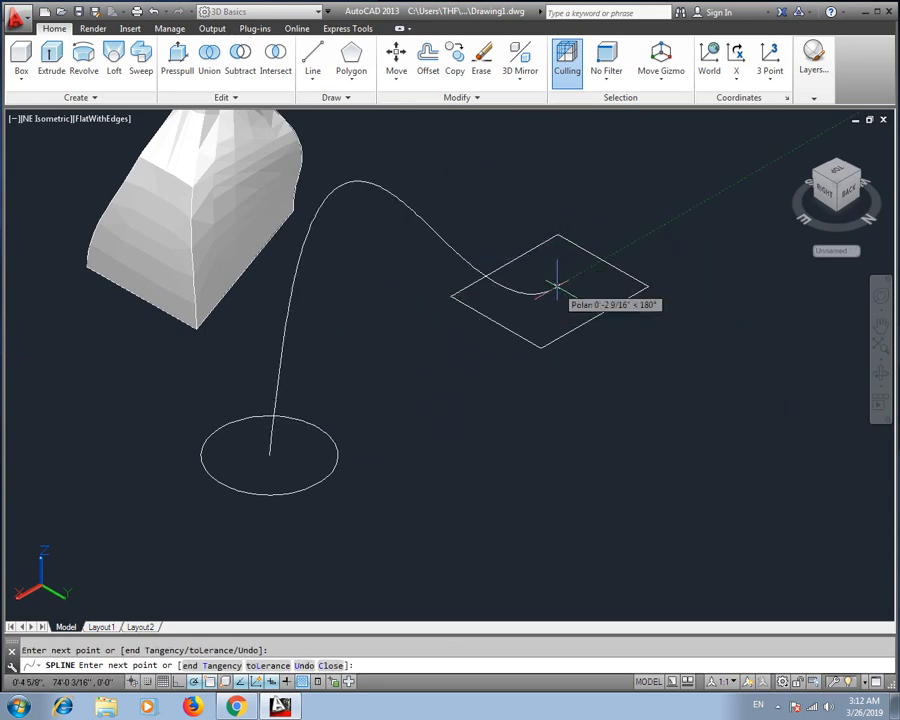
pyautogui.rightClick(566, 290)
pyautogui.click(573, 295)
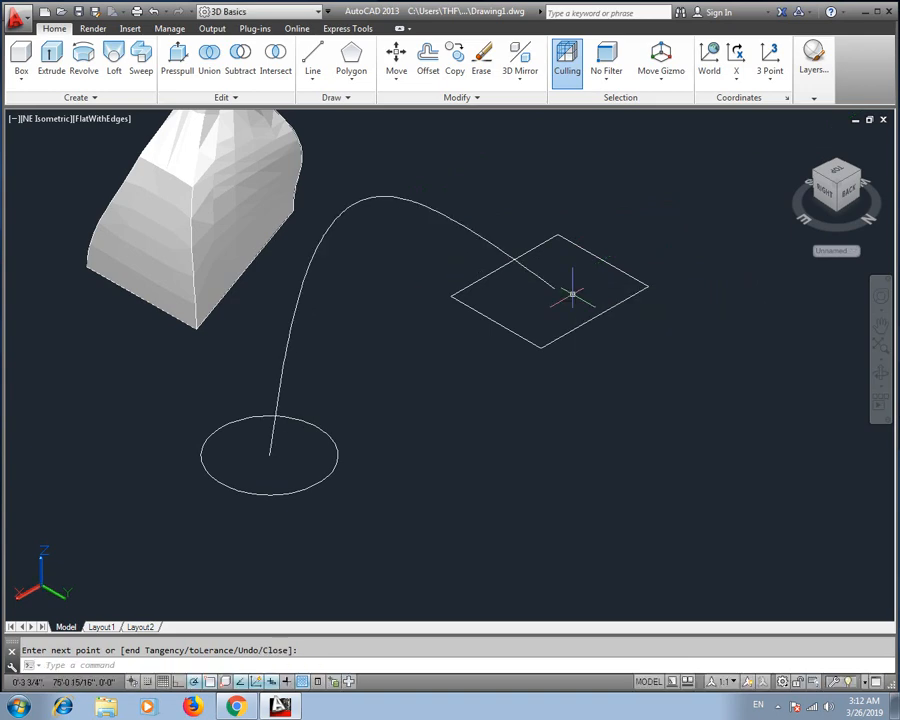
pyautogui.moveTo(402, 310); pyautogui.dragTo(388, 331, button='middle')
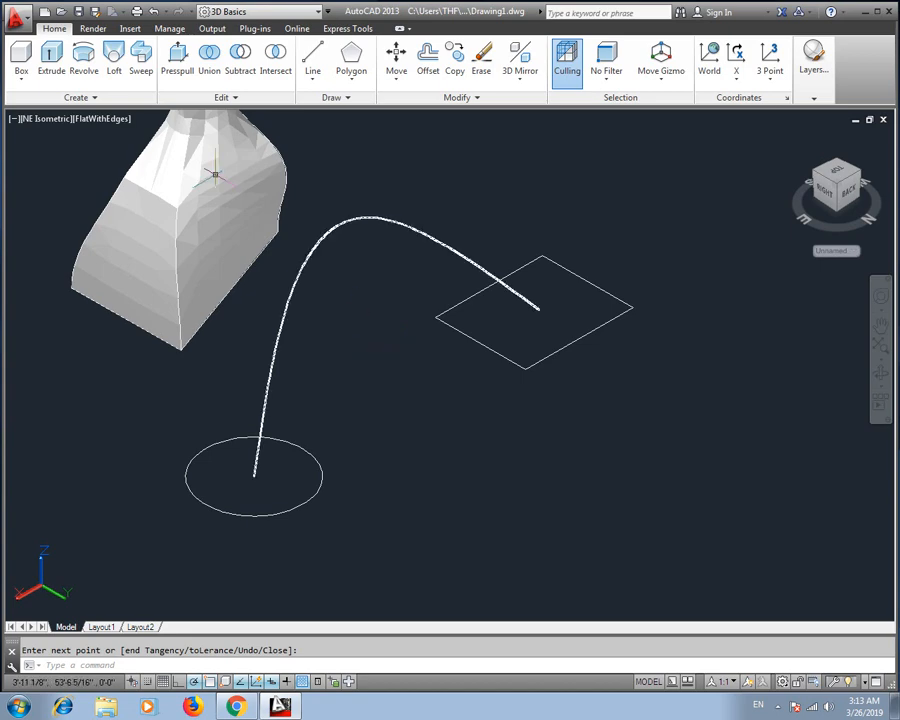
# - Try to loft between the circle and the rectangle using the spline as the path
pyautogui.click(114, 62)
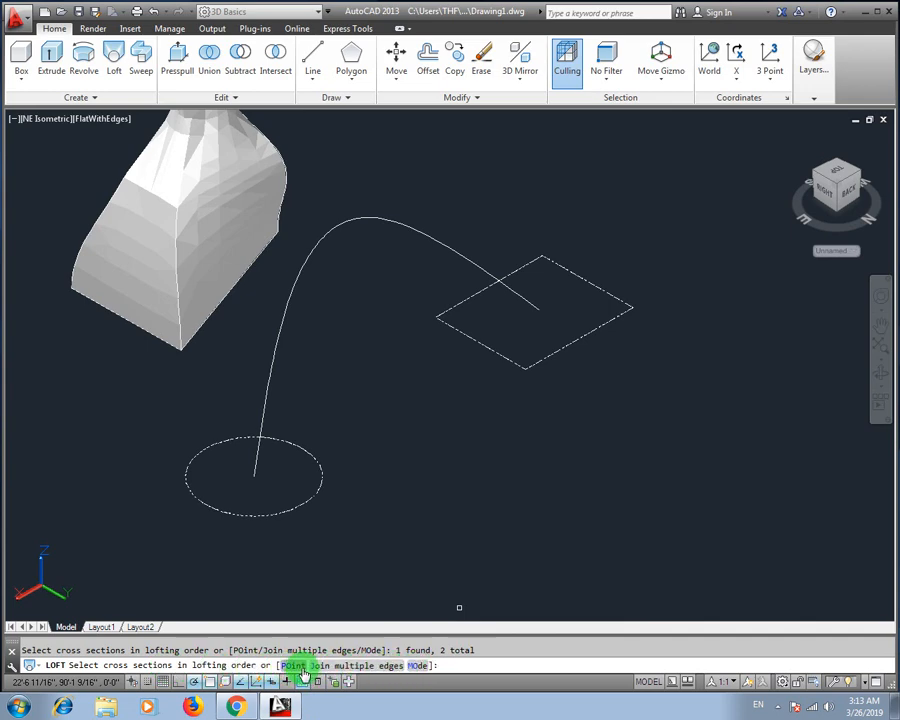
pyautogui.press('Return')
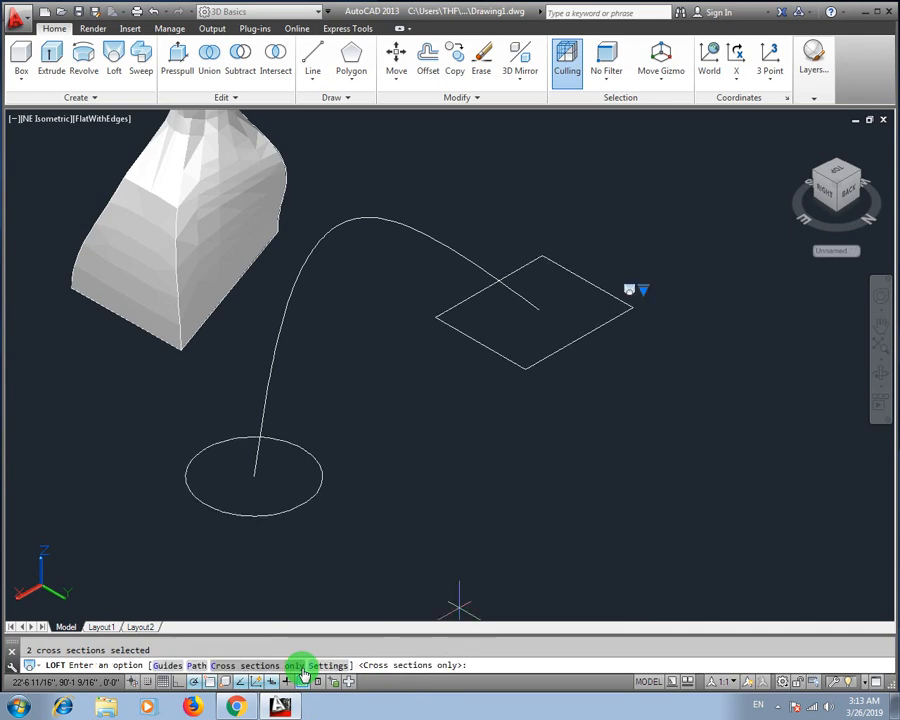
pyautogui.click(196, 665)
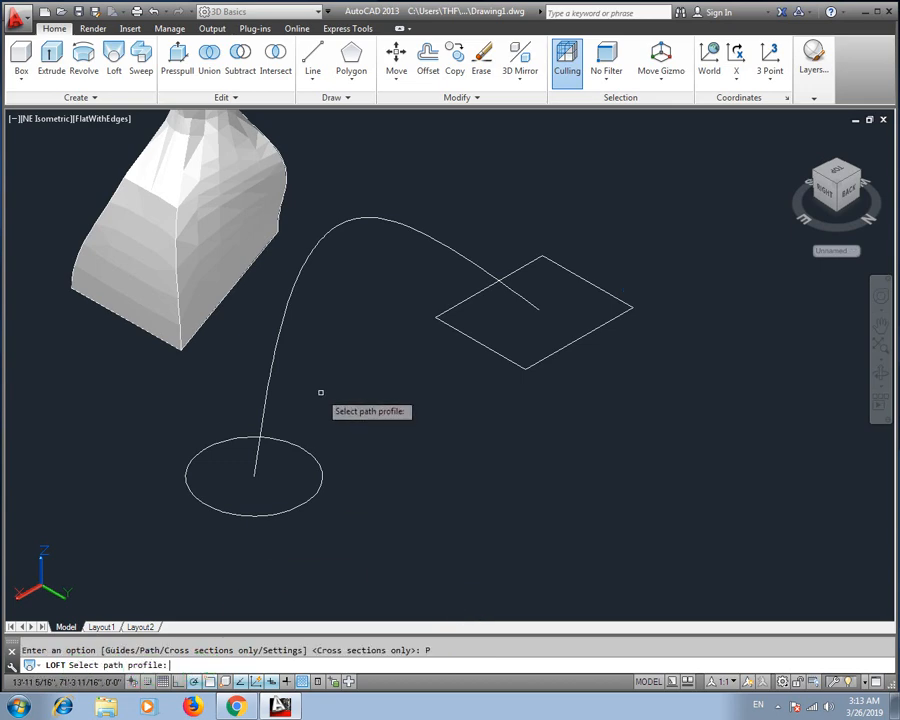
pyautogui.click(274, 350)
pyautogui.scroll(-2, 367, 484)
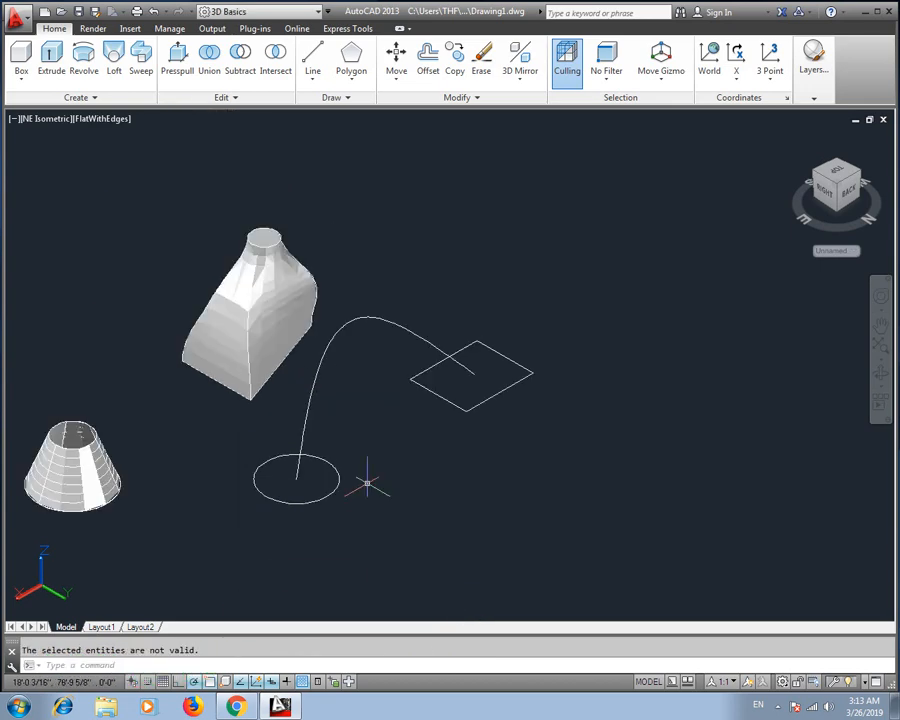
# - Erase the spline, the rectangle and the circle, keeping the lofted solid
pyautogui.click(567, 342)
pyautogui.click(275, 515)
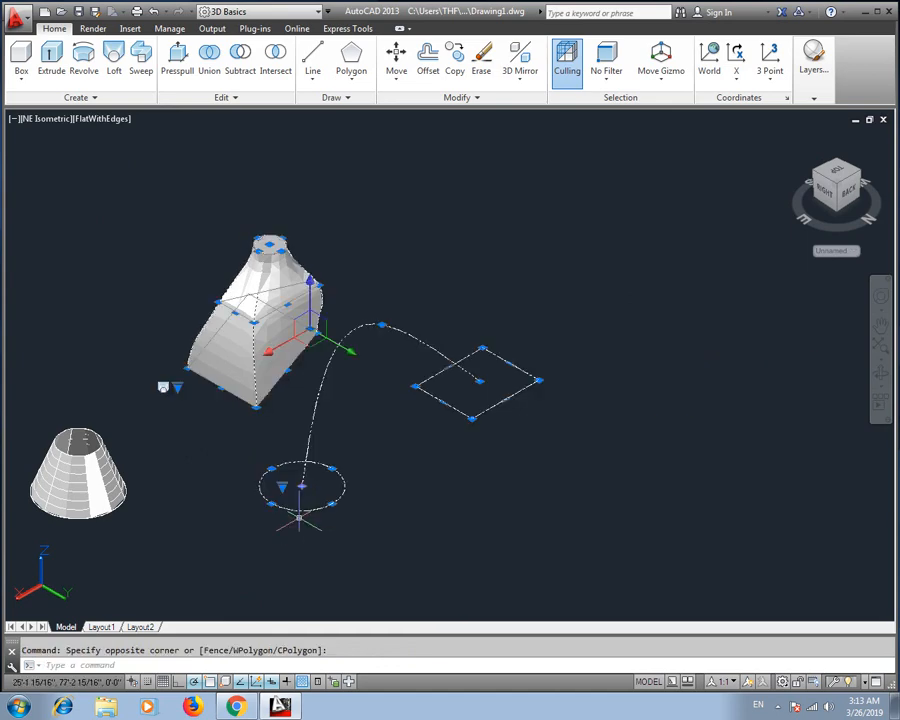
pyautogui.press('Escape')
pyautogui.click(484, 304)
pyautogui.click(418, 390)
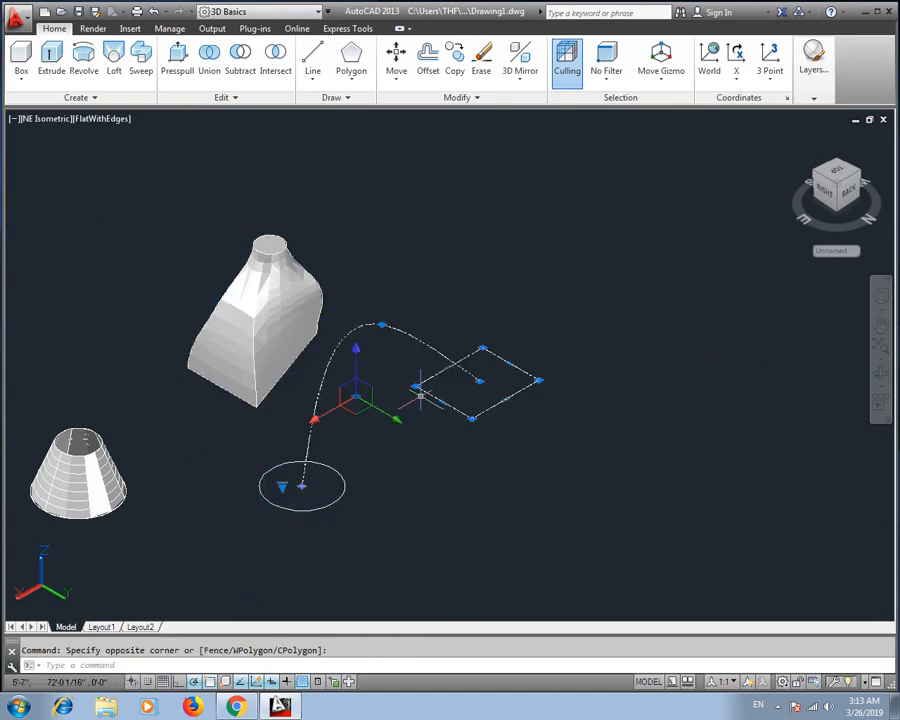
pyautogui.press('Delete')
pyautogui.click(302, 463)
pyautogui.press('Delete')
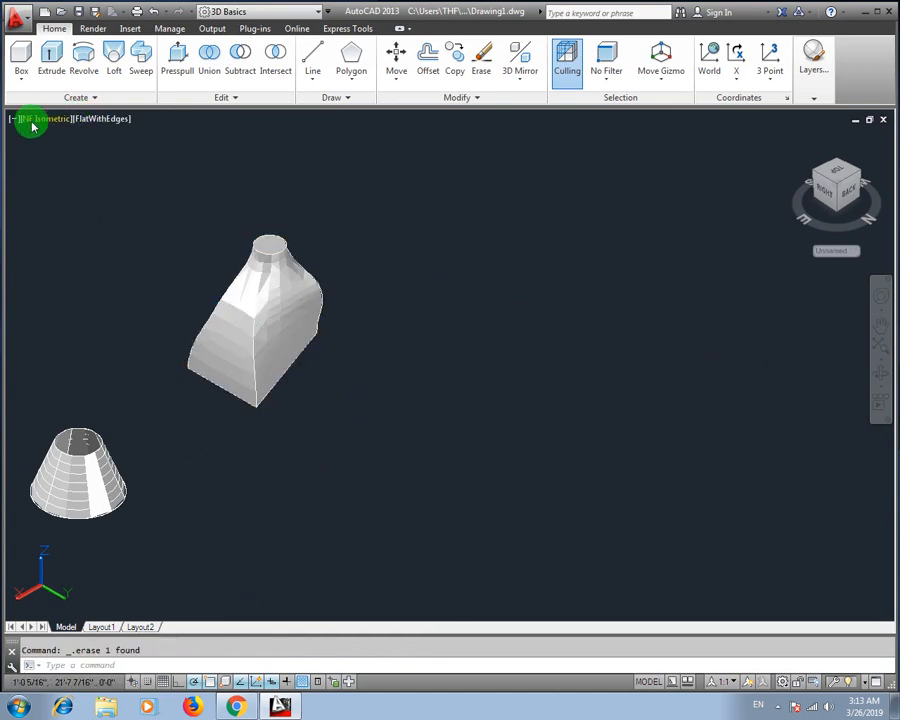
# - Switch to the Top view and draw a nearly square rectangle in the empty area southwest of the lofted solid
pyautogui.click(32, 120)
pyautogui.click(62, 152)
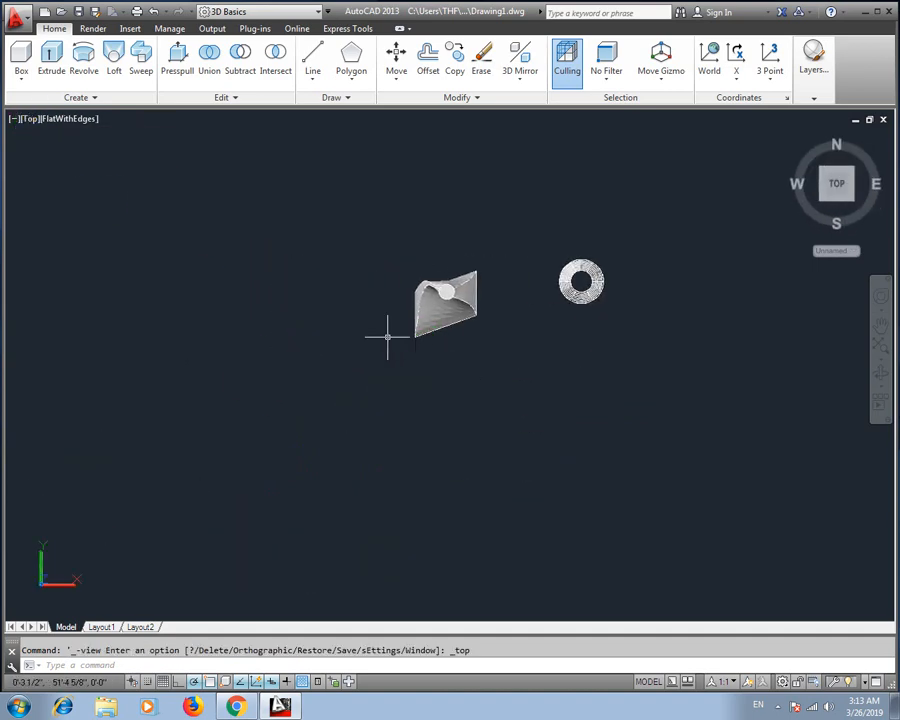
pyautogui.scroll(3, 243, 353)
pyautogui.write('rec')
pyautogui.press('Return')
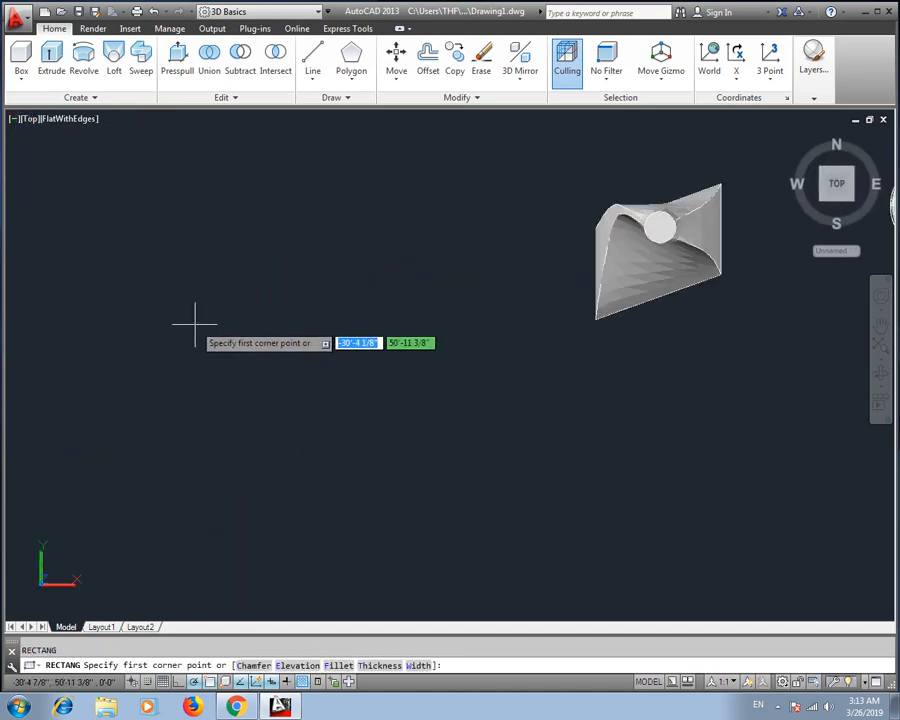
pyautogui.click(169, 317)
pyautogui.click(255, 400)
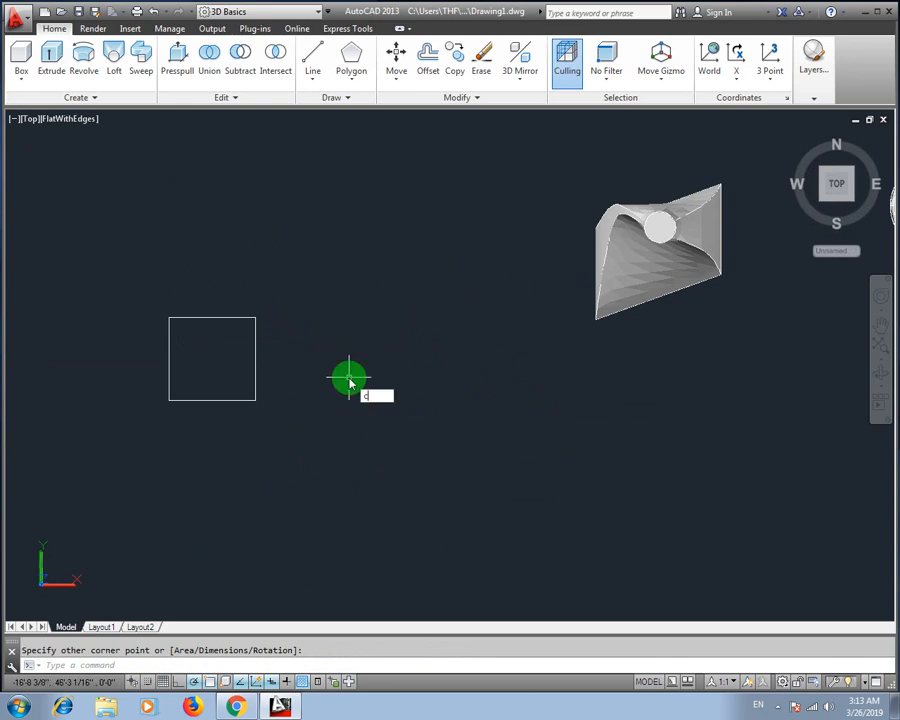
# - Draw a circle, slightly smaller than the rectangle, midway between the rectangle and the lofted solid
pyautogui.press('Return')
pyautogui.click(447, 346)
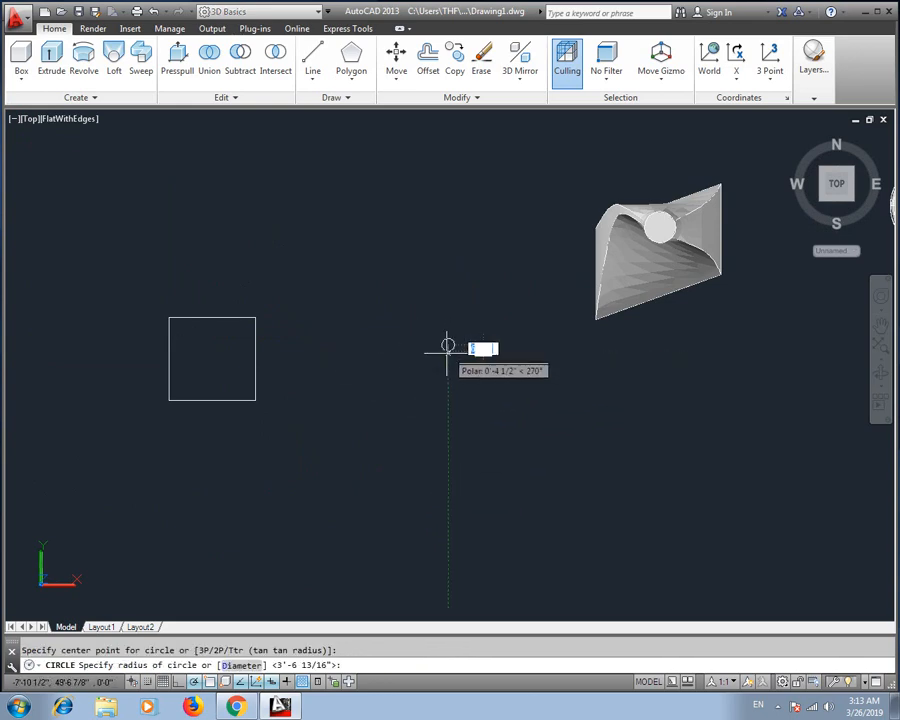
pyautogui.click(437, 383)
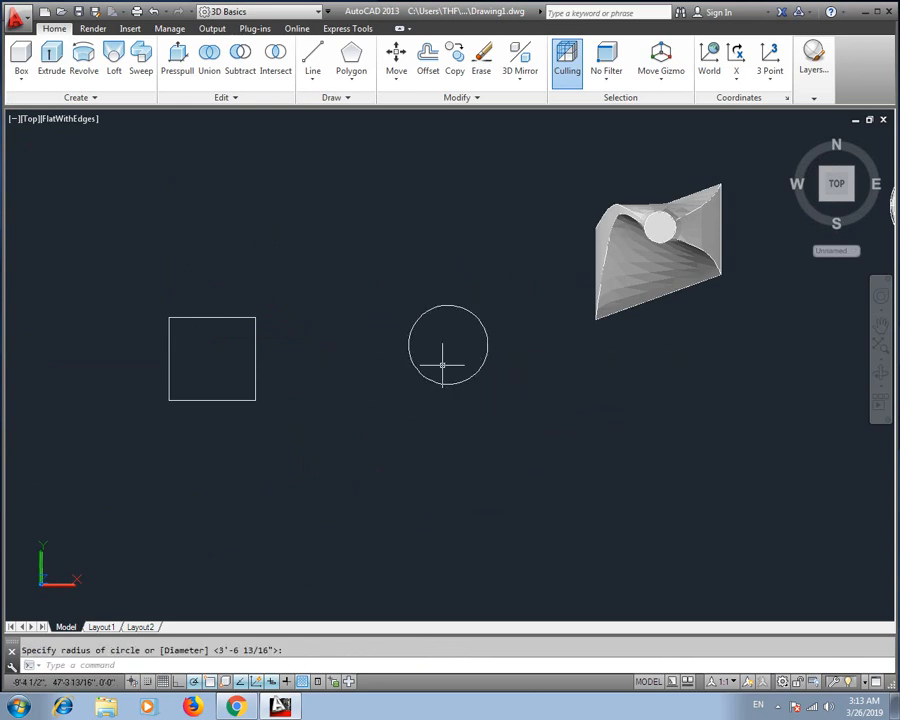
# - Copy the circle by its centre to a point due east and to points northeast, and erase the farthest northeast copy
pyautogui.moveTo(443, 365); pyautogui.dragTo(281, 360, button='middle')
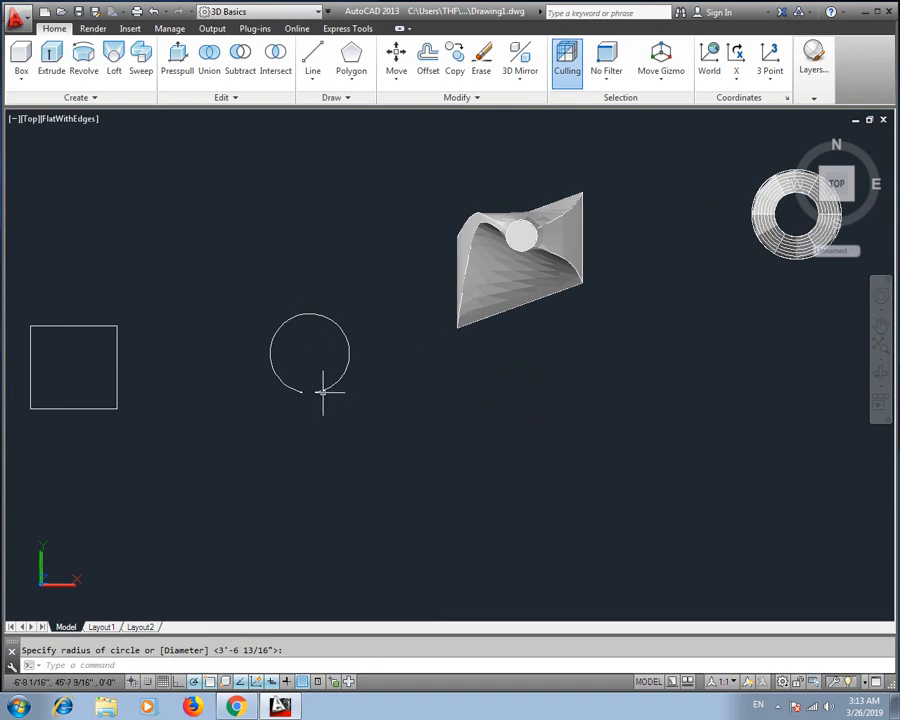
pyautogui.write('co')
pyautogui.press('Return')
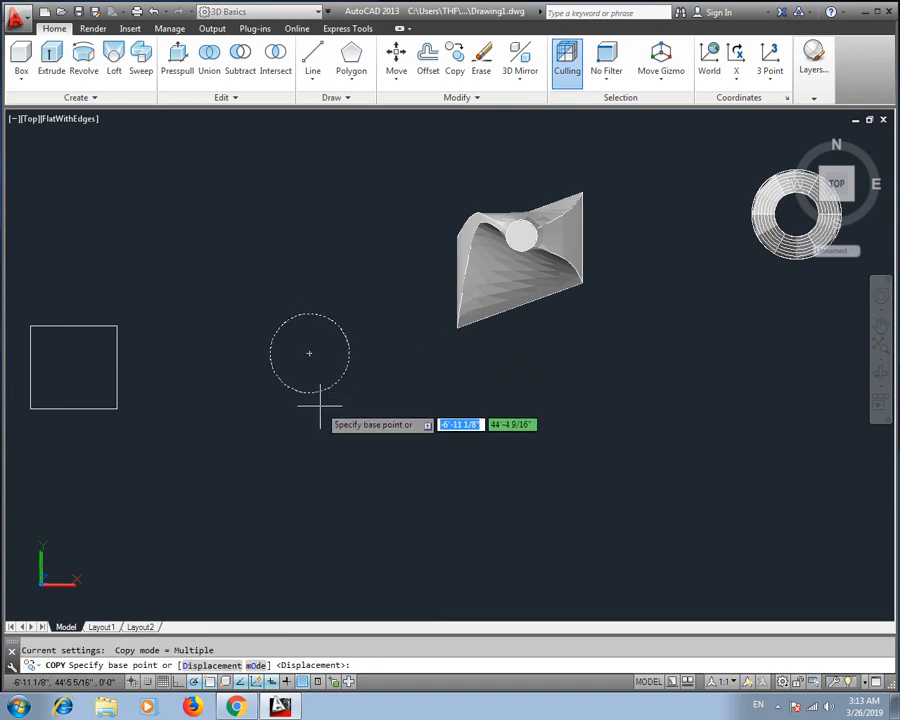
pyautogui.click(310, 353)
pyautogui.click(479, 353)
pyautogui.click(652, 180)
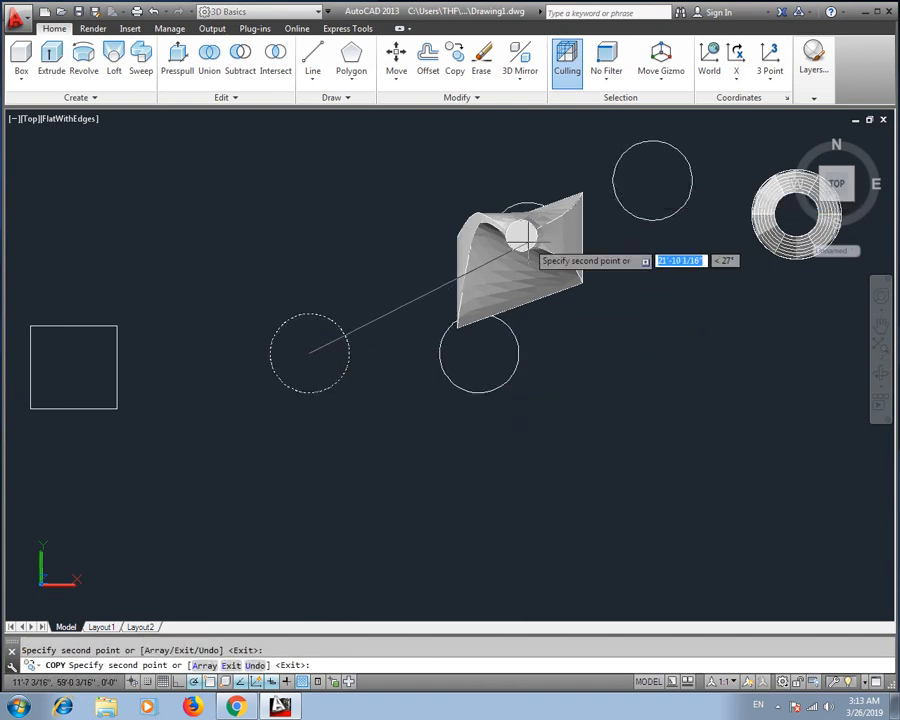
pyautogui.press('Escape')
pyautogui.click(615, 194)
pyautogui.press('Delete')
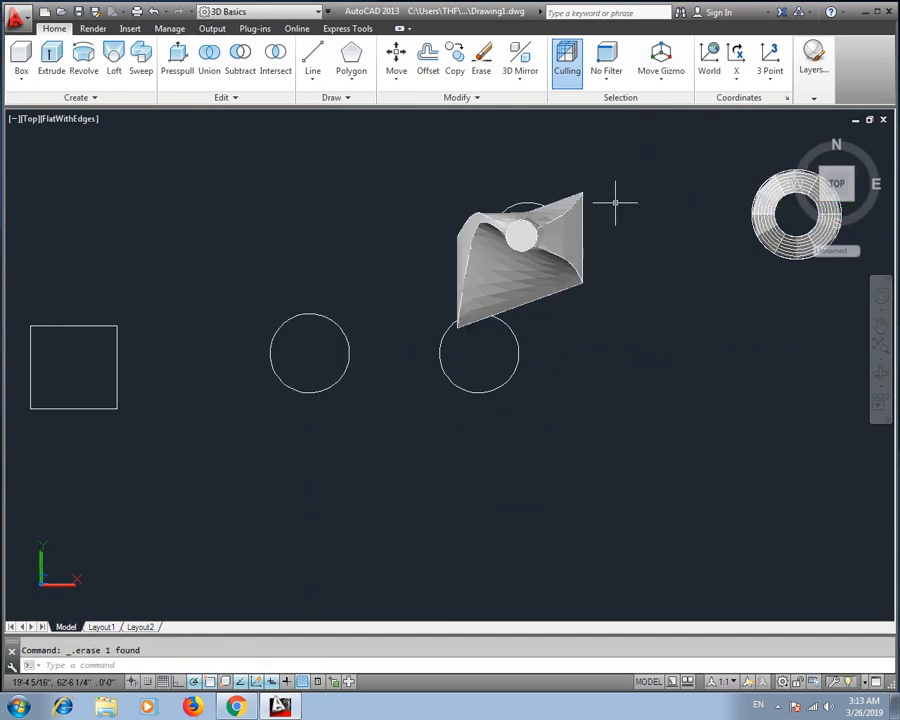
# - Move the lofted solid and the circle copy overlapping it southeast, clear of the two circles in the row
pyautogui.click(520, 237)
pyautogui.write('m')
pyautogui.press('Return')
pyautogui.click(637, 279)
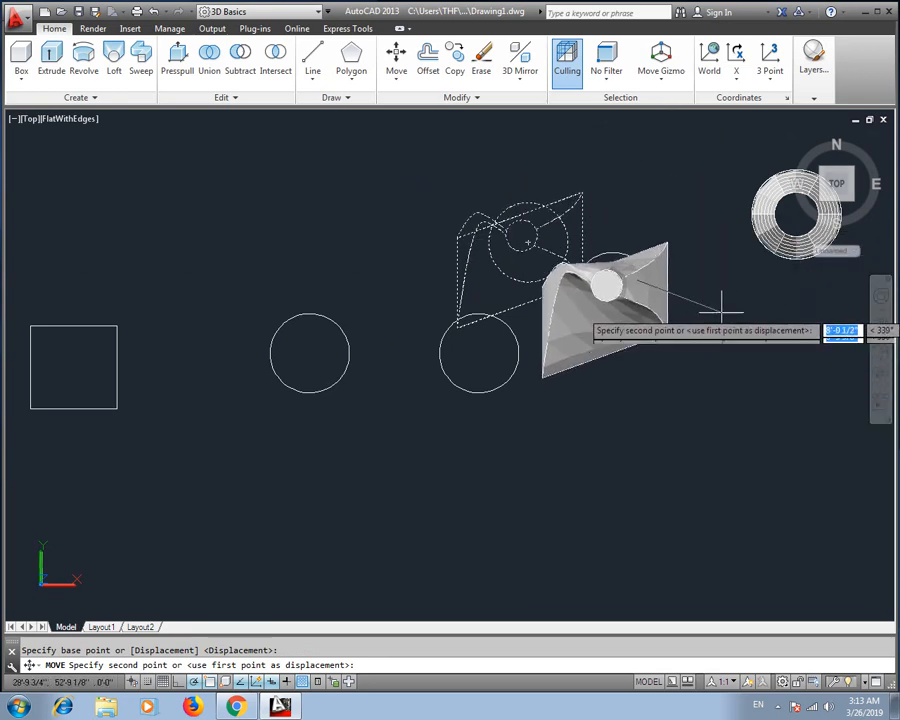
pyautogui.click(846, 356)
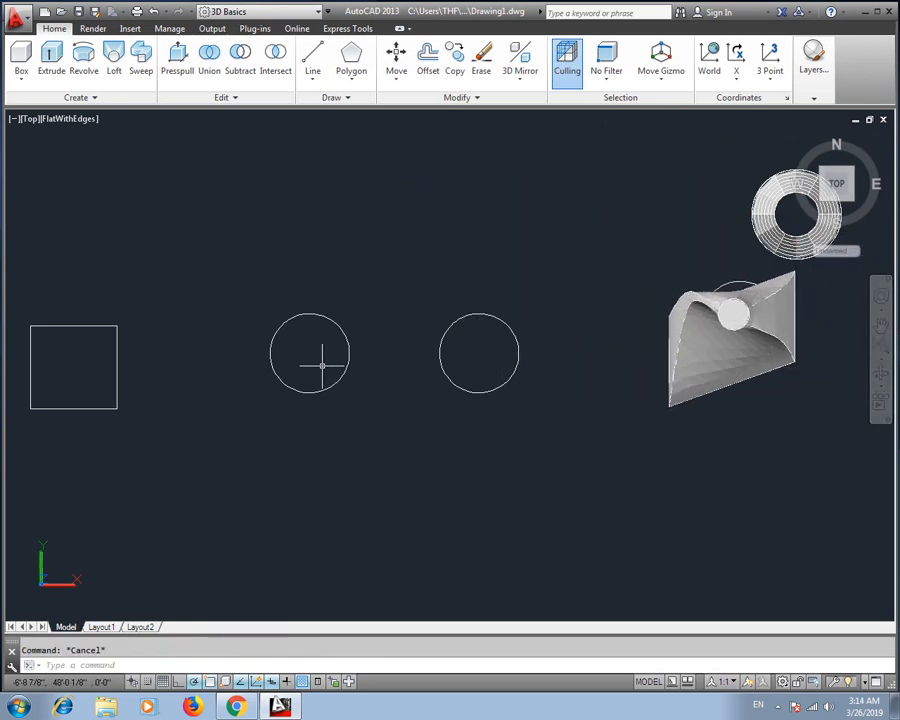
# - Switch to the NE Isometric view, framed on the rectangle and the two circles beside it
pyautogui.click(31, 119)
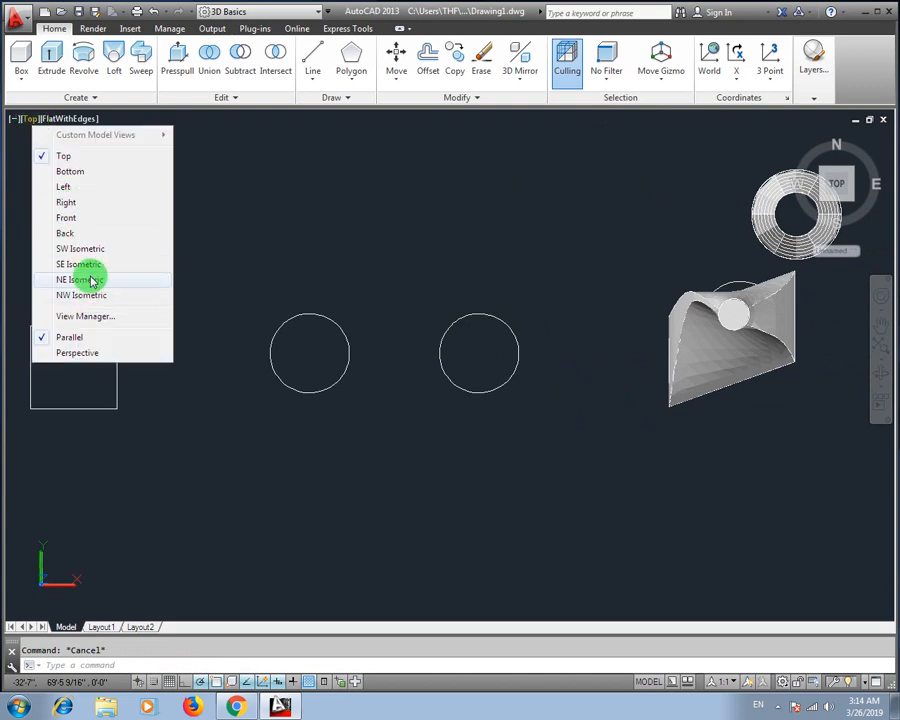
pyautogui.click(90, 277)
pyautogui.moveTo(554, 380); pyautogui.dragTo(398, 416, button='middle')
pyautogui.scroll(7, 402, 358)
pyautogui.scroll(-3, 436, 327)
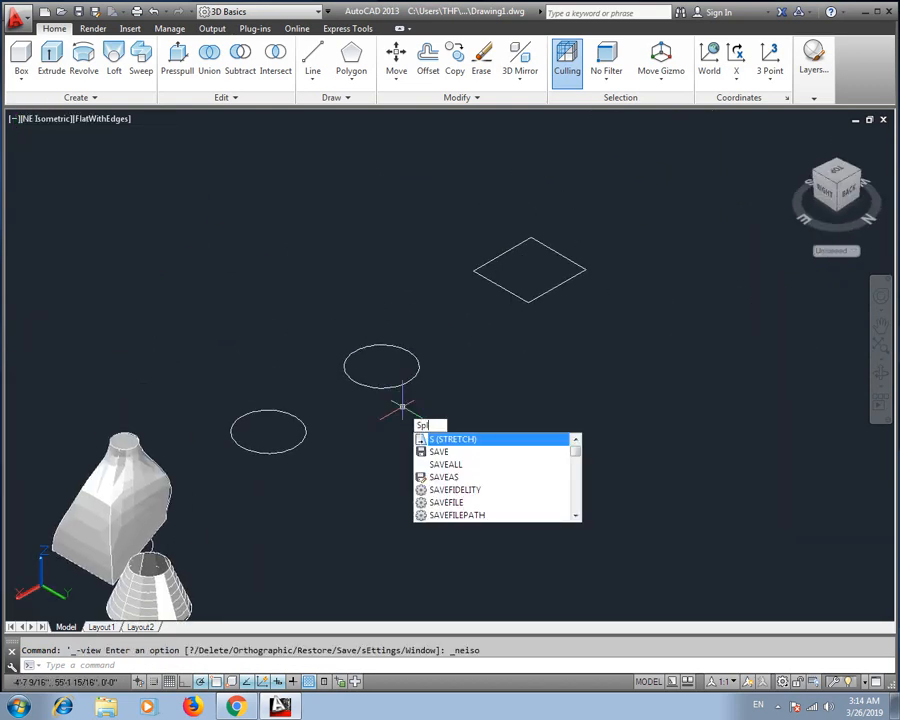
pyautogui.write('pl')
pyautogui.press('Return')
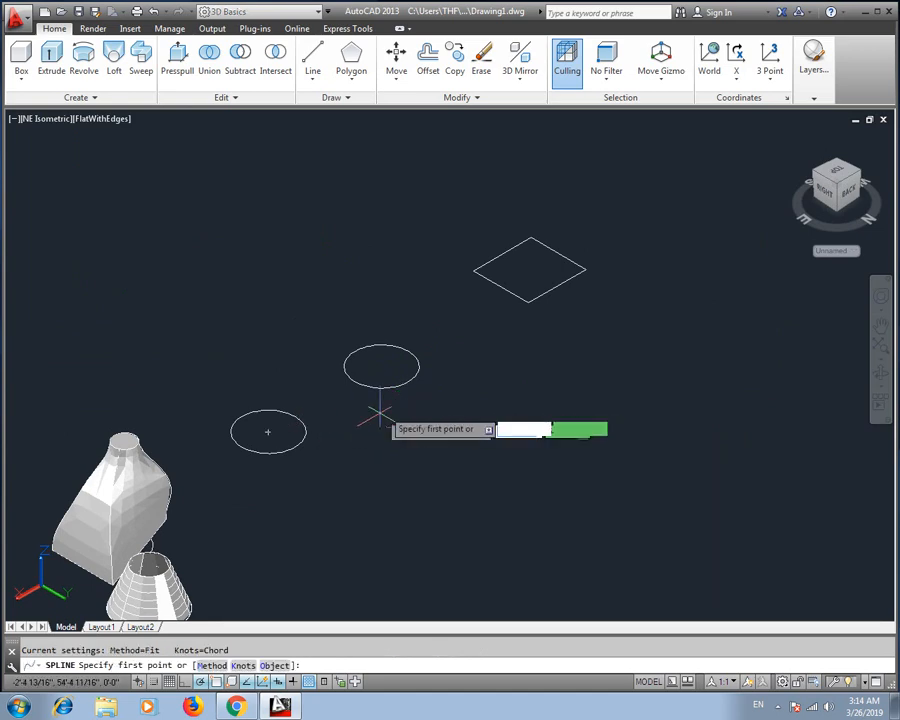
pyautogui.press('Escape')
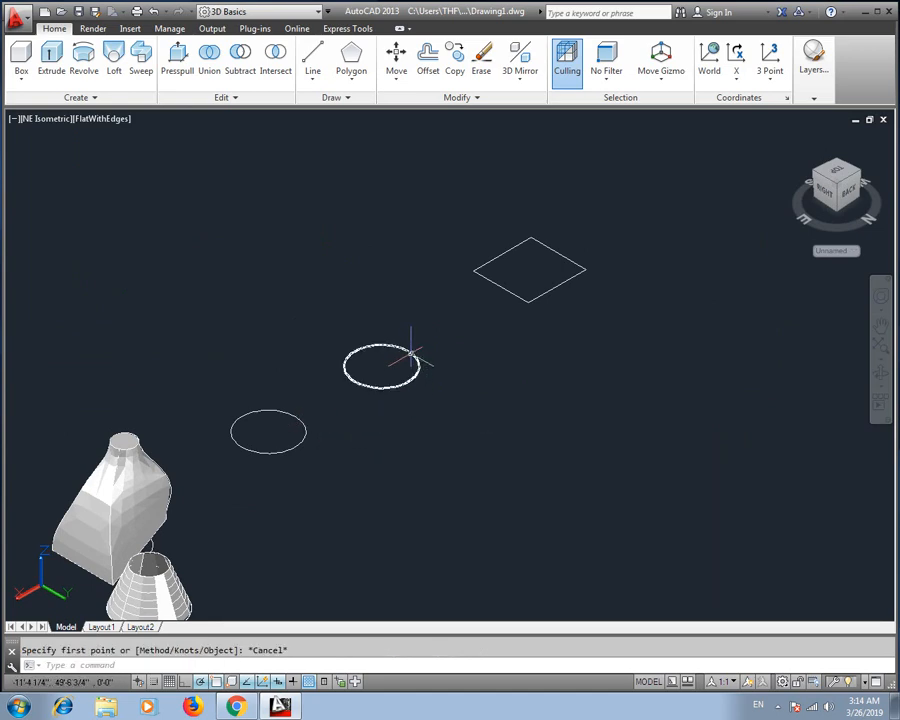
# - Move the middle circle by its centre 10' straight up along the Z axis
pyautogui.write('m')
pyautogui.press('Return')
pyautogui.click(410, 362)
pyautogui.press('Return')
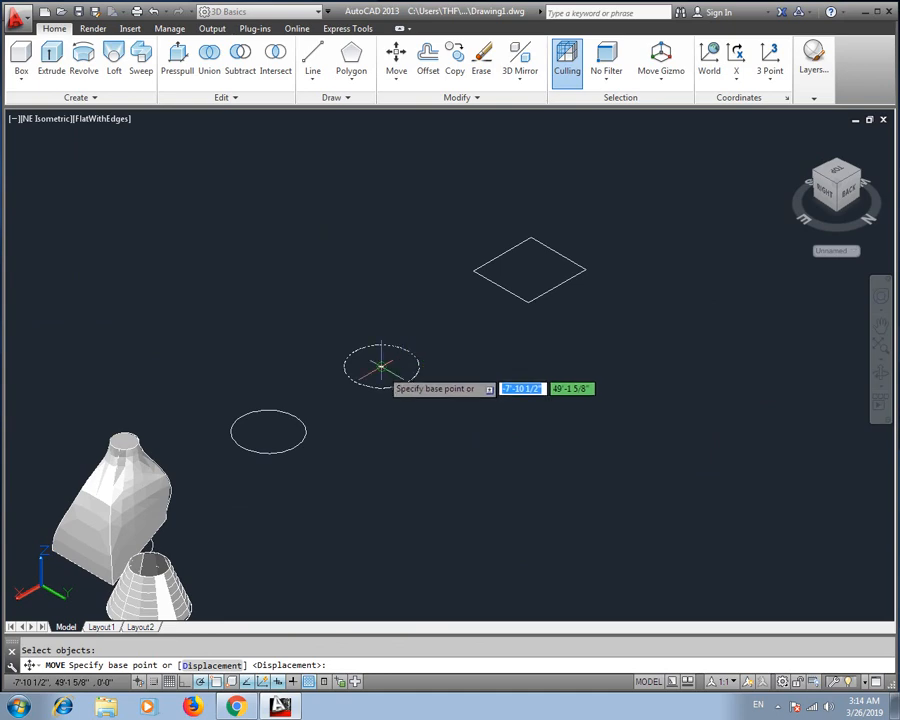
pyautogui.click(381, 366)
pyautogui.write('10')
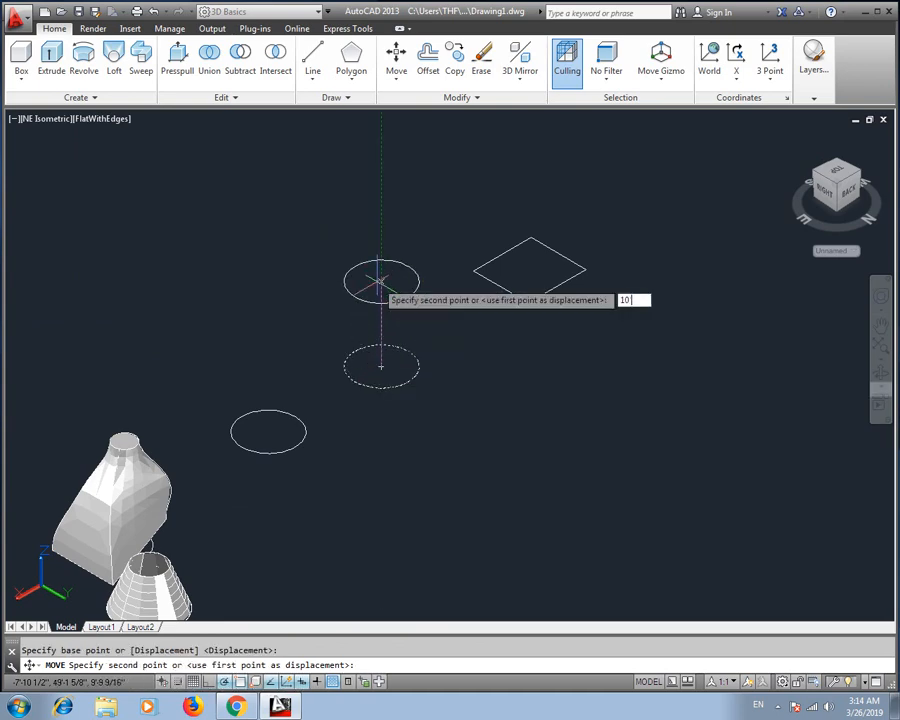
pyautogui.press('Return')
pyautogui.press('Return')
pyautogui.press('Escape')
# - Rotate the raised circle in 3D about the X axis through its centre so that it stands upright
pyautogui.click(420, 243)
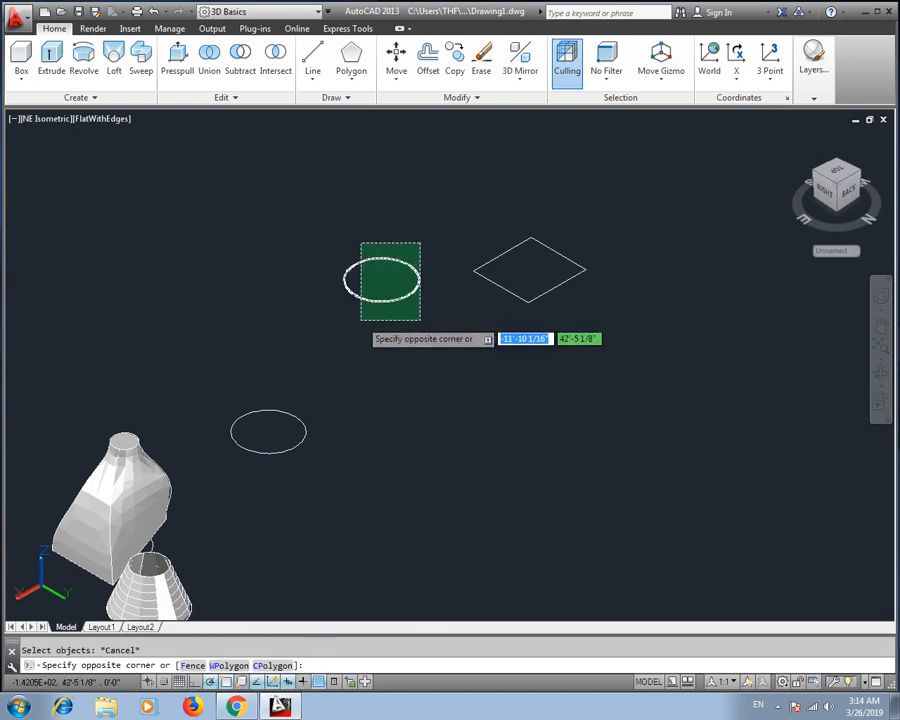
pyautogui.click(365, 322)
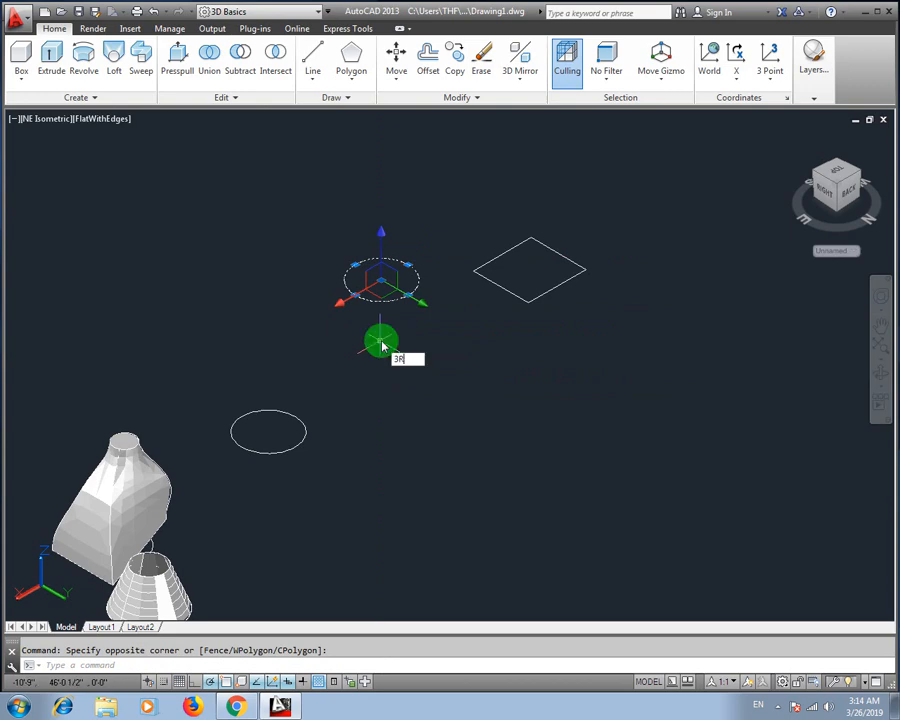
pyautogui.write('3R')
pyautogui.press('Return')
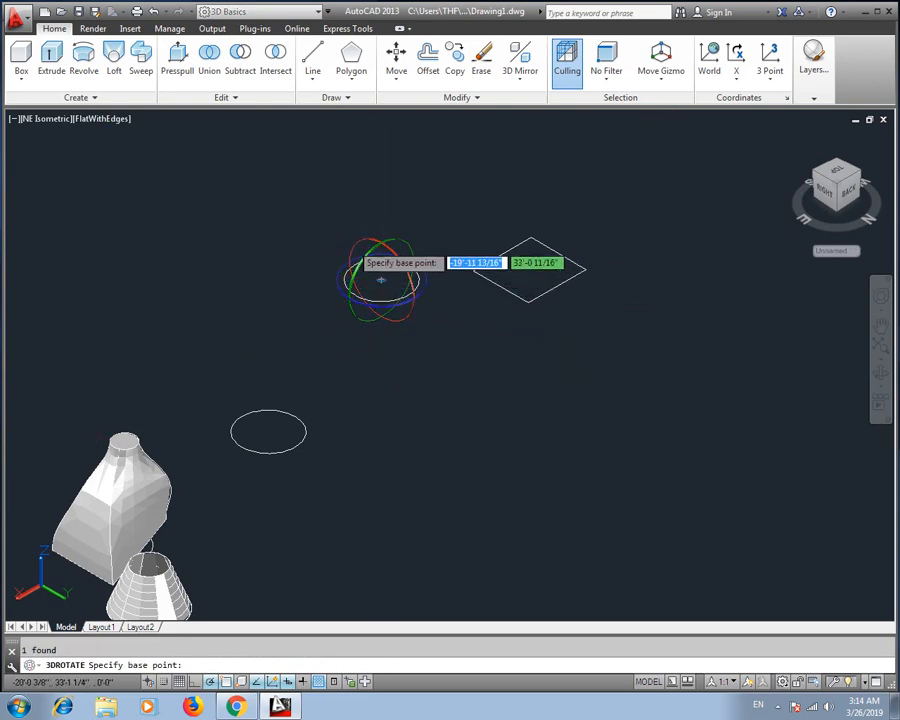
pyautogui.click(360, 242)
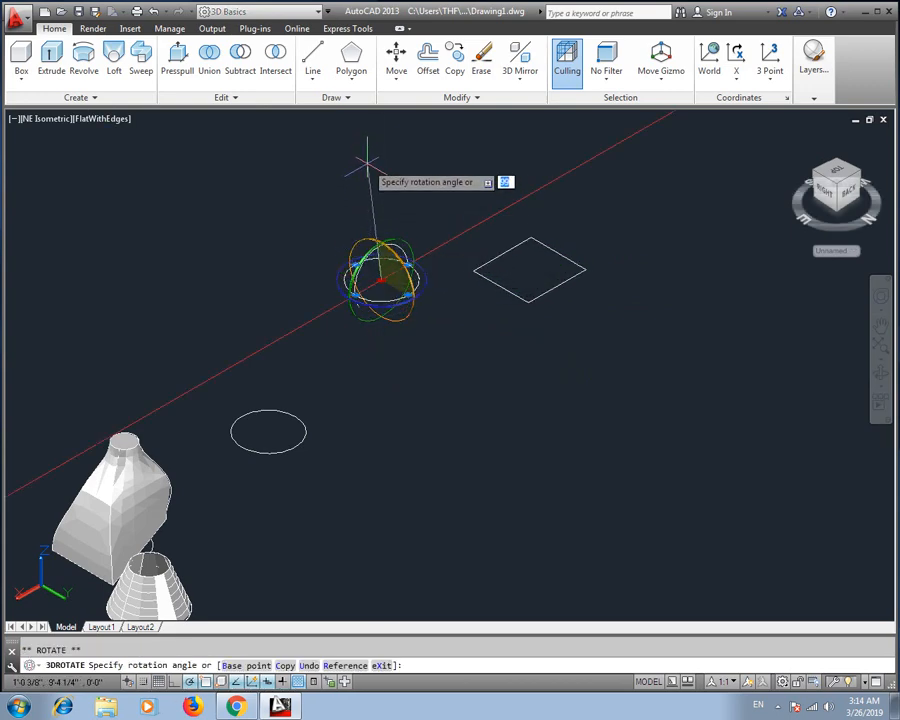
pyautogui.click(382, 133)
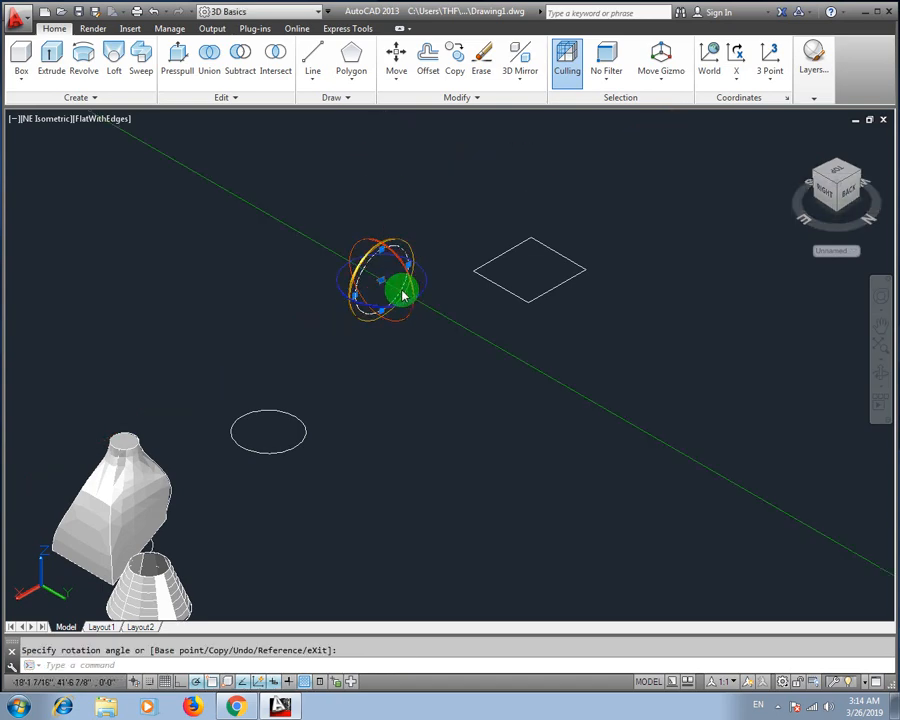
pyautogui.press('Escape')
pyautogui.moveTo(402, 324); pyautogui.dragTo(395, 335, button='middle')
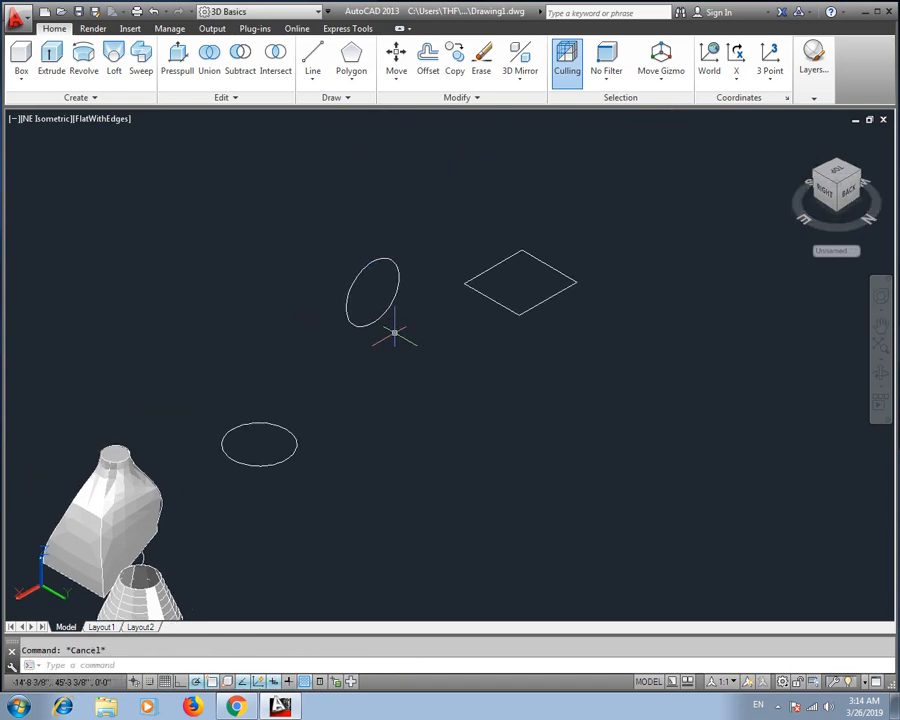
# - Rotate the upright circle 90° about the Z axis through its centre
pyautogui.click(402, 241)
pyautogui.click(363, 319)
pyautogui.press('Return')
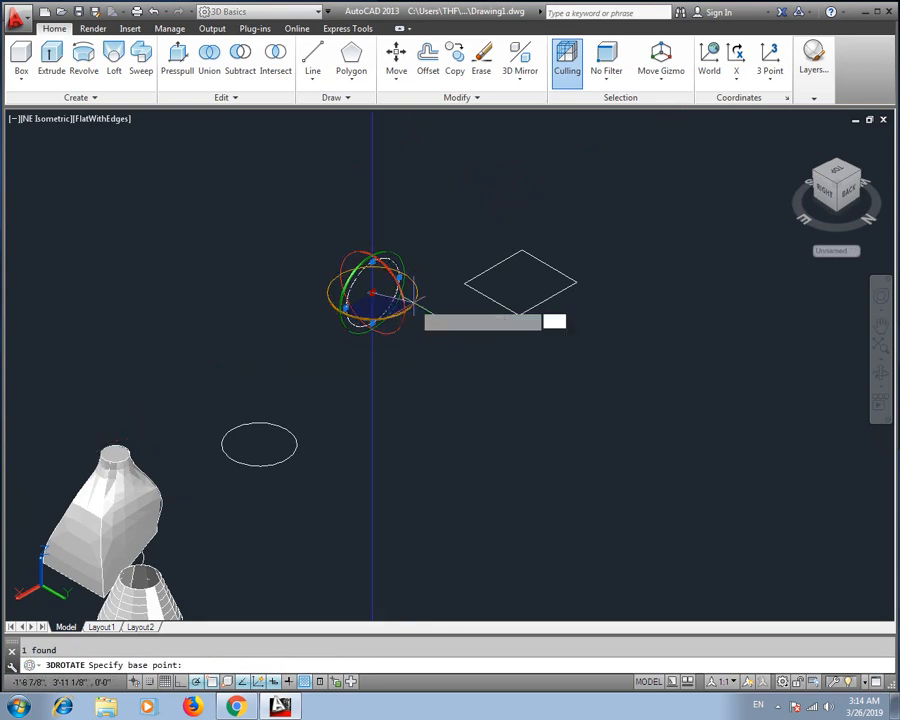
pyautogui.click(410, 302)
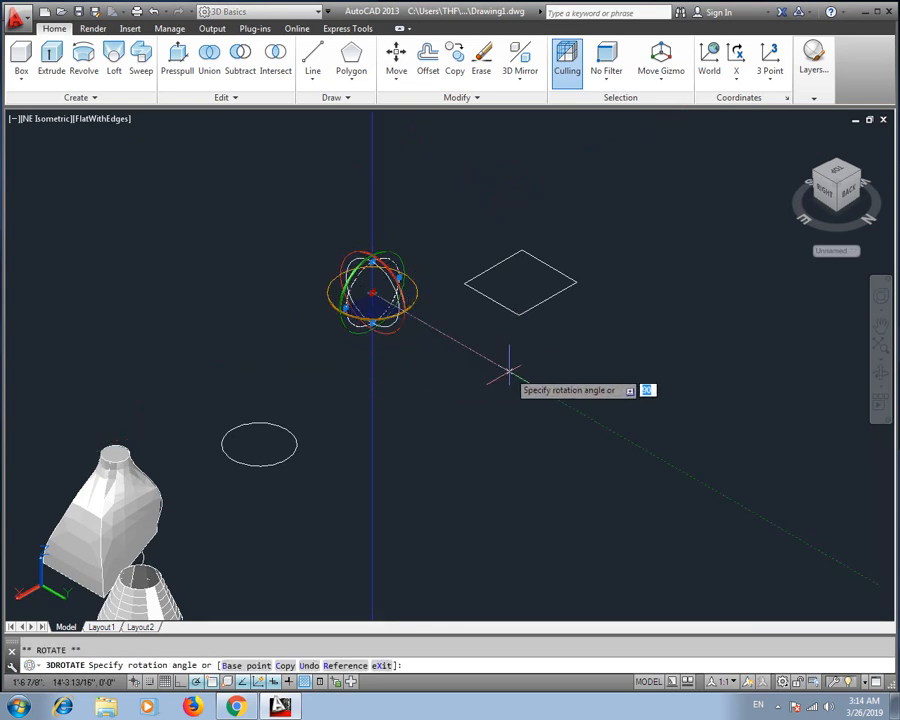
pyautogui.press('Escape')
pyautogui.moveTo(361, 381); pyautogui.dragTo(314, 391, button='middle')
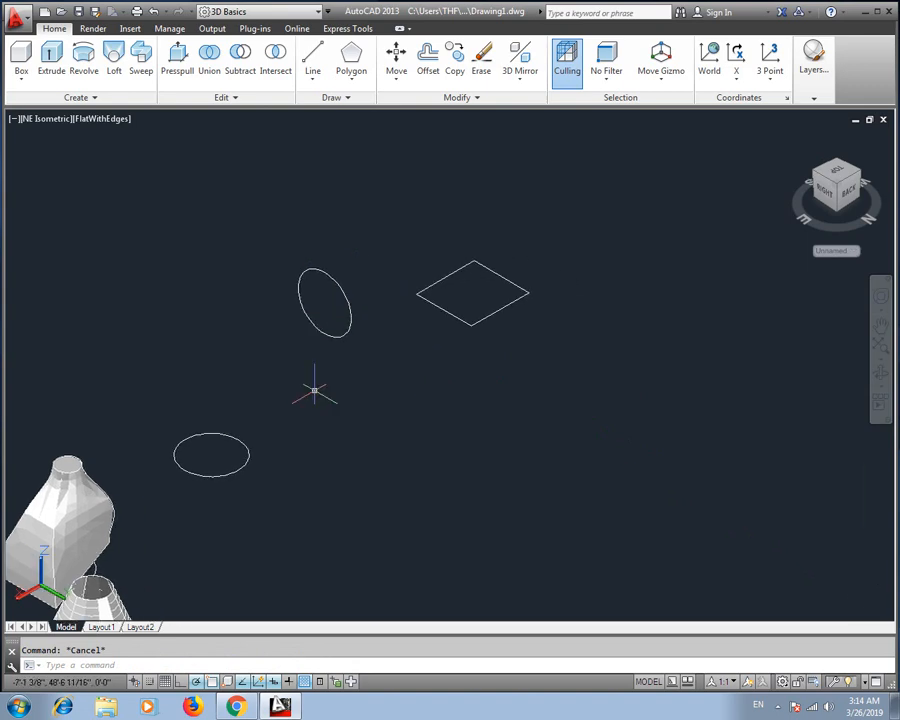
# - Draw a spline from the lower circle's centre through the upright circle's centre to the middle of the rectangle
pyautogui.write('spl')
pyautogui.press('Return')
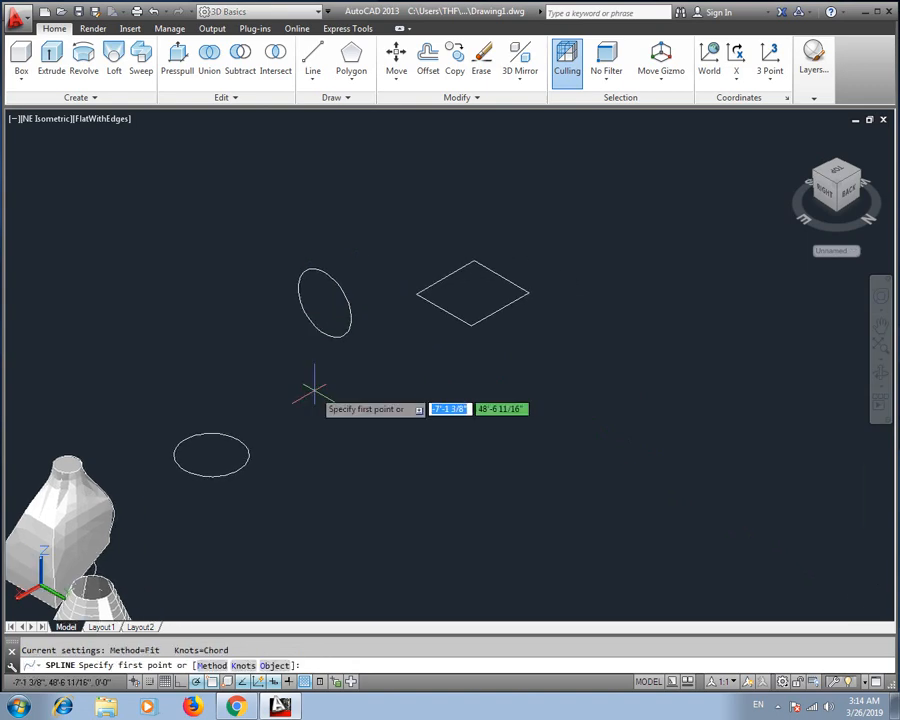
pyautogui.click(211, 455)
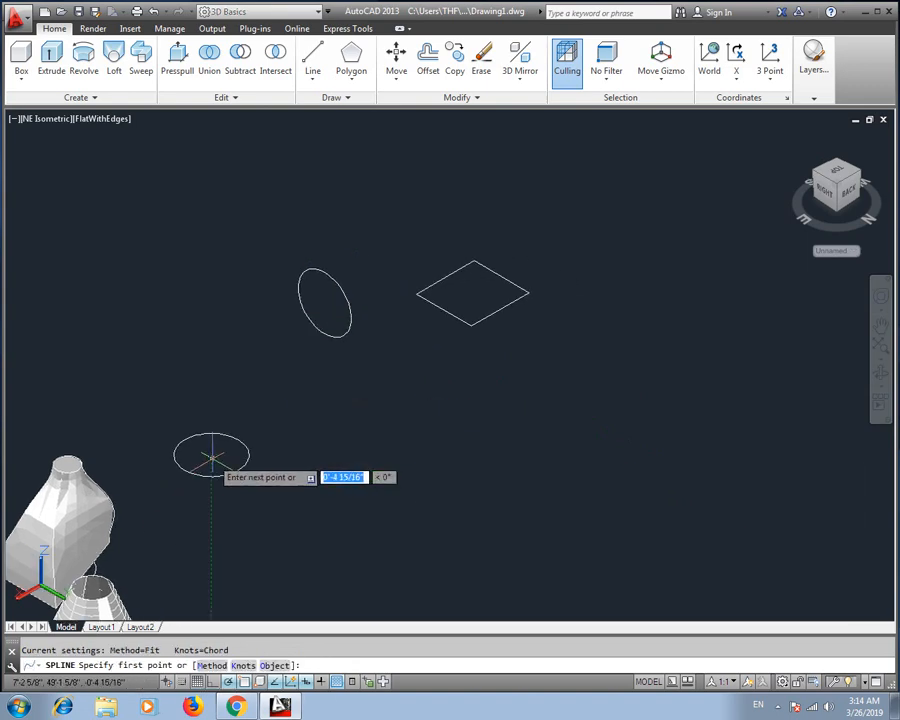
pyautogui.click(323, 303)
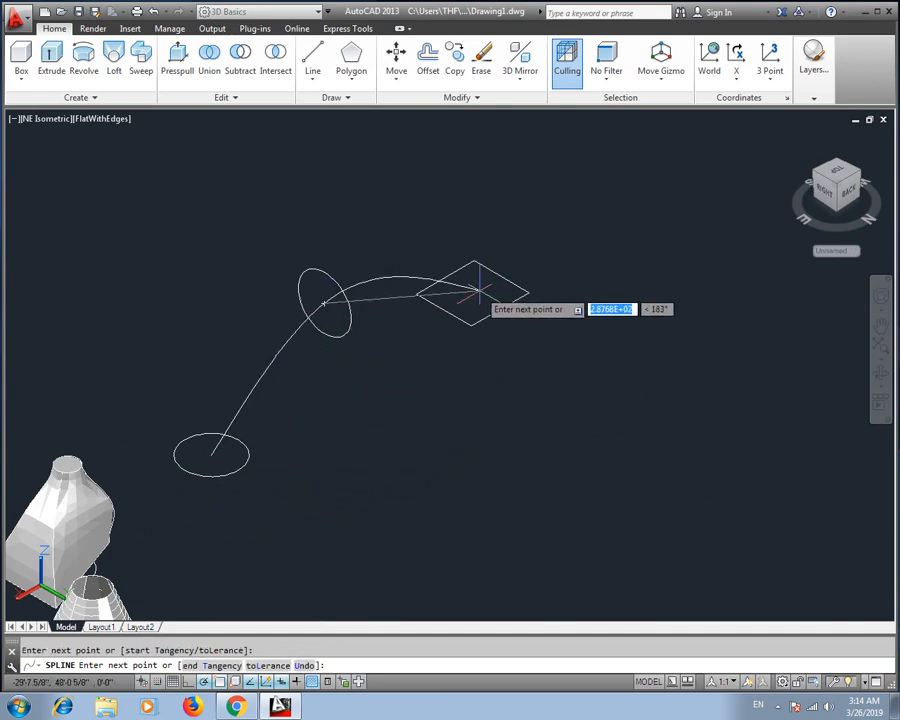
pyautogui.click(474, 291)
pyautogui.press('Return')
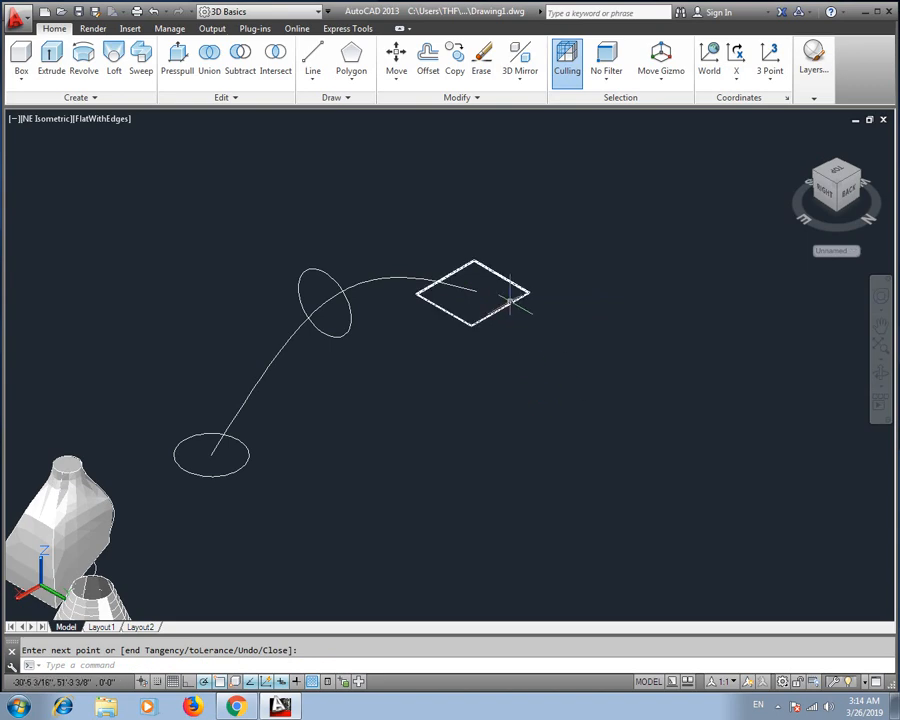
# - Loft a solid from the lower circle to the rectangle with the Path option, using the spline as the path
pyautogui.click(114, 66)
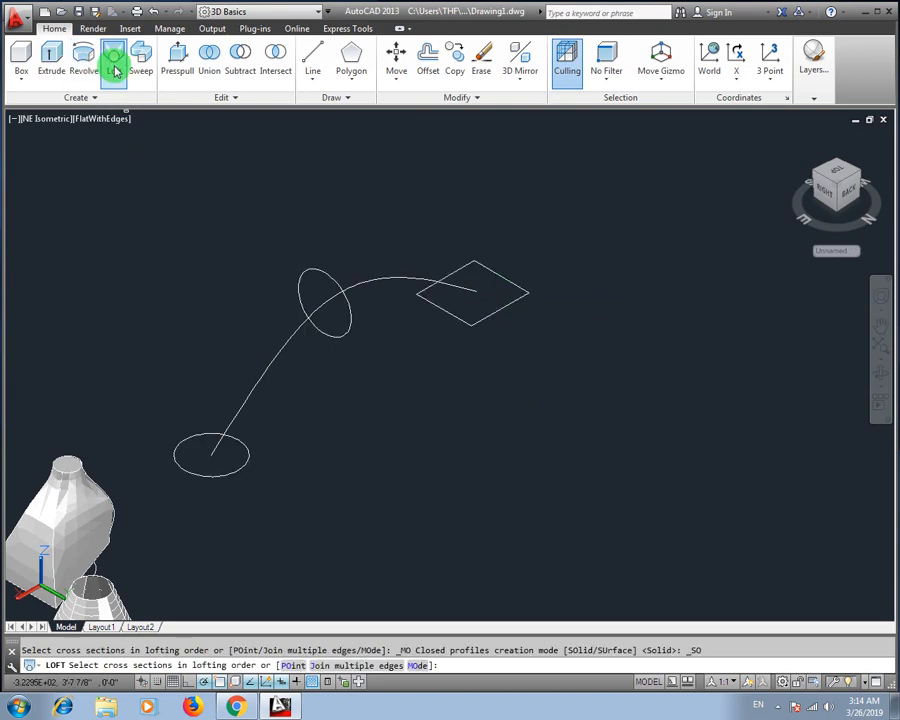
pyautogui.click(238, 467)
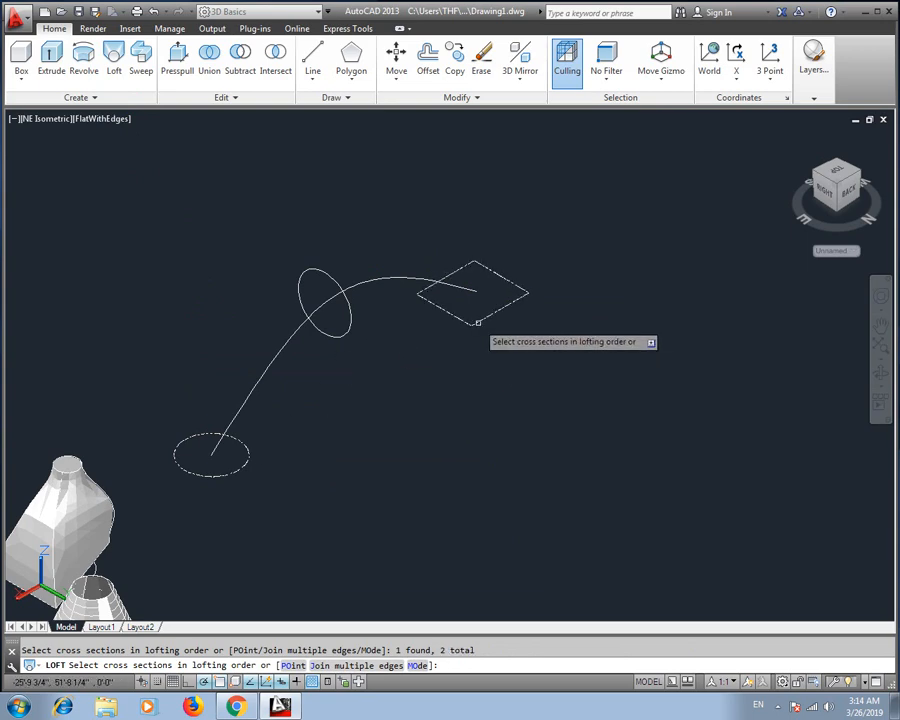
pyautogui.rightClick(477, 322)
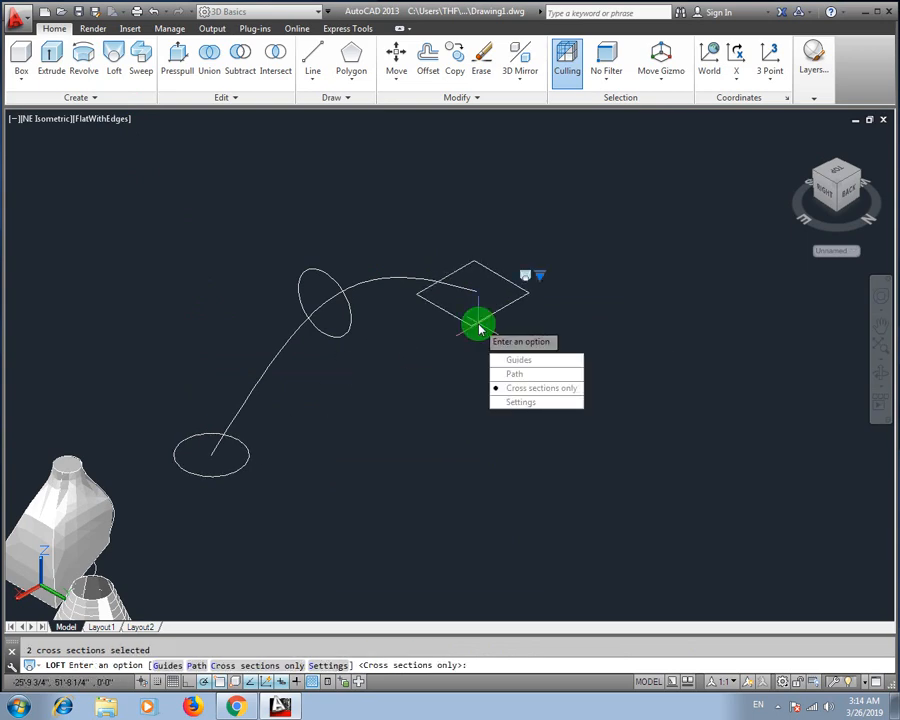
pyautogui.click(197, 665)
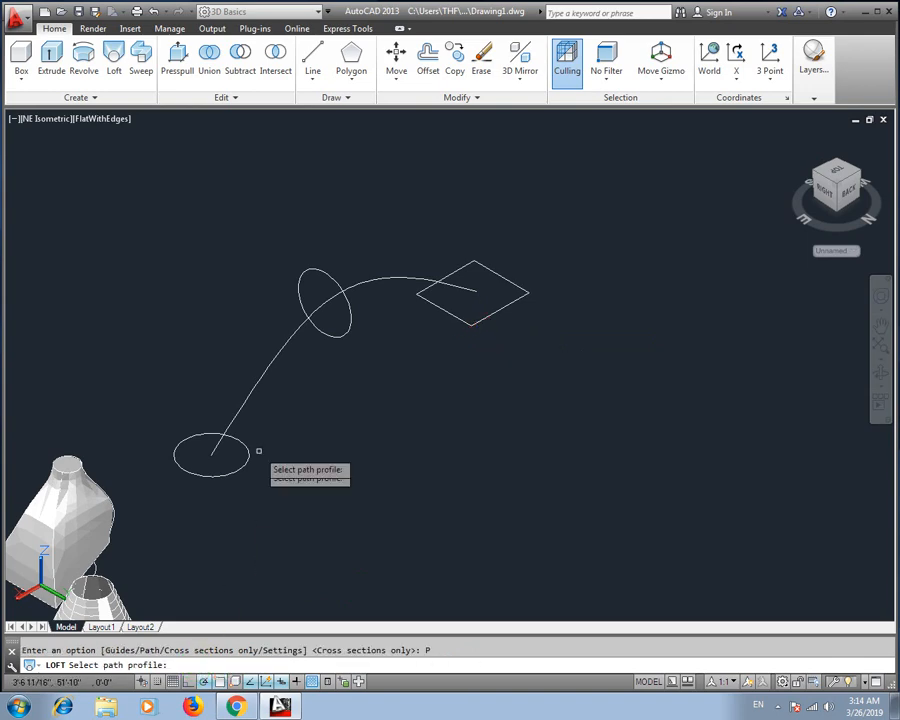
pyautogui.click(257, 390)
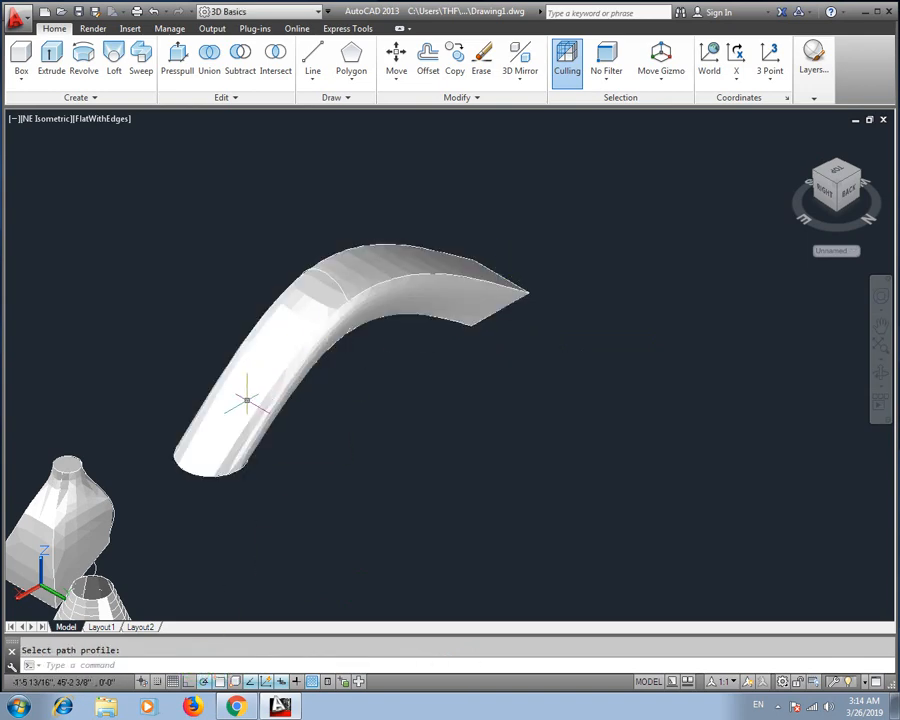
# - Set the path loft to Normal to all sections and enlarge its circular end by stretching the radius grip
pyautogui.scroll(-3, 247, 400)
pyautogui.scroll(5, 249, 400)
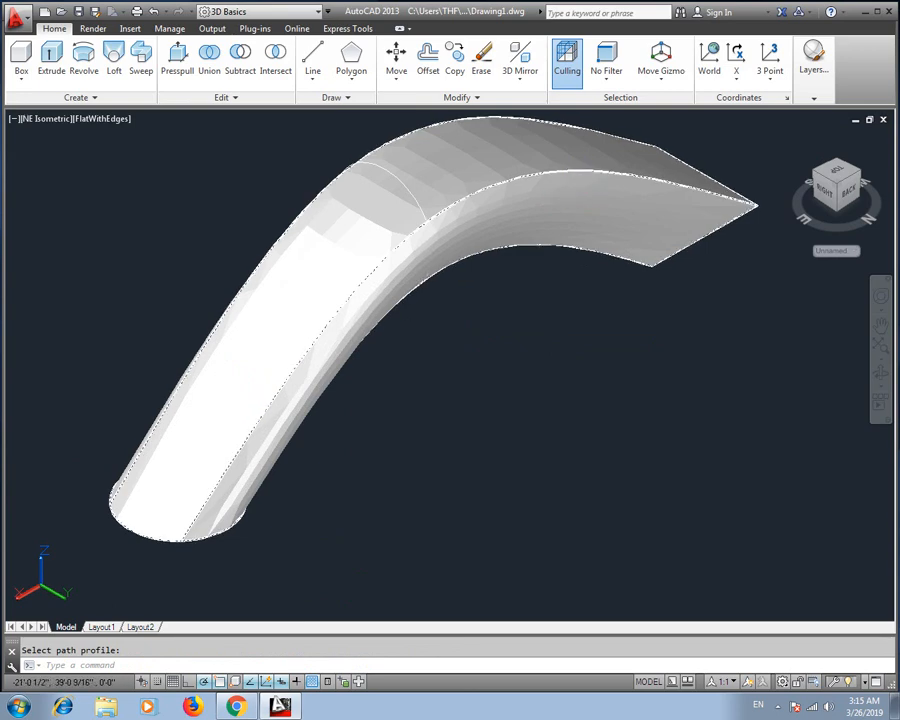
pyautogui.click(590, 176)
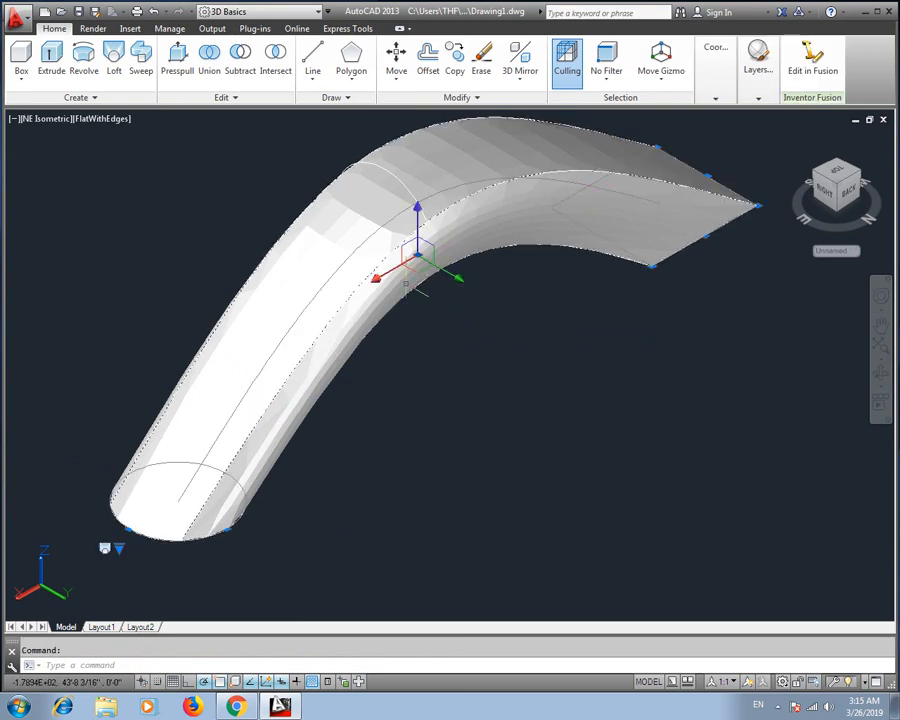
pyautogui.click(119, 548)
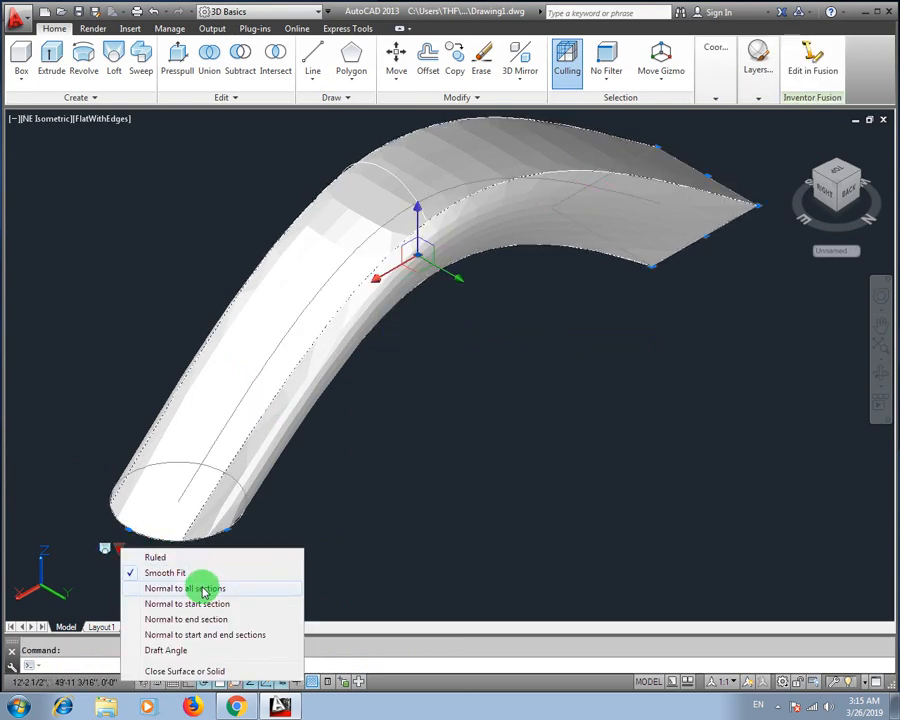
pyautogui.click(205, 589)
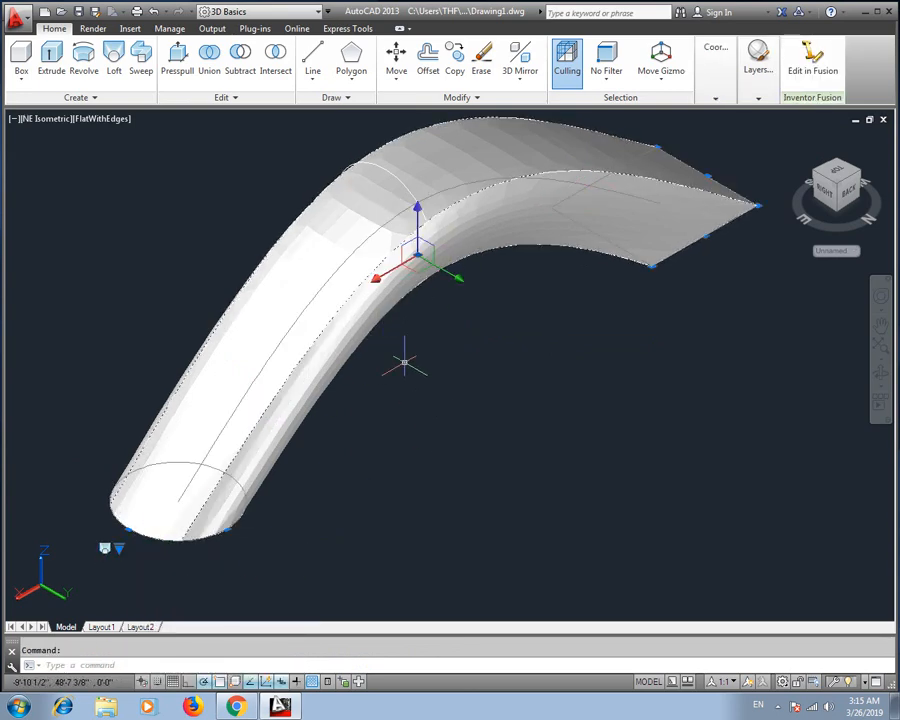
pyautogui.click(228, 535)
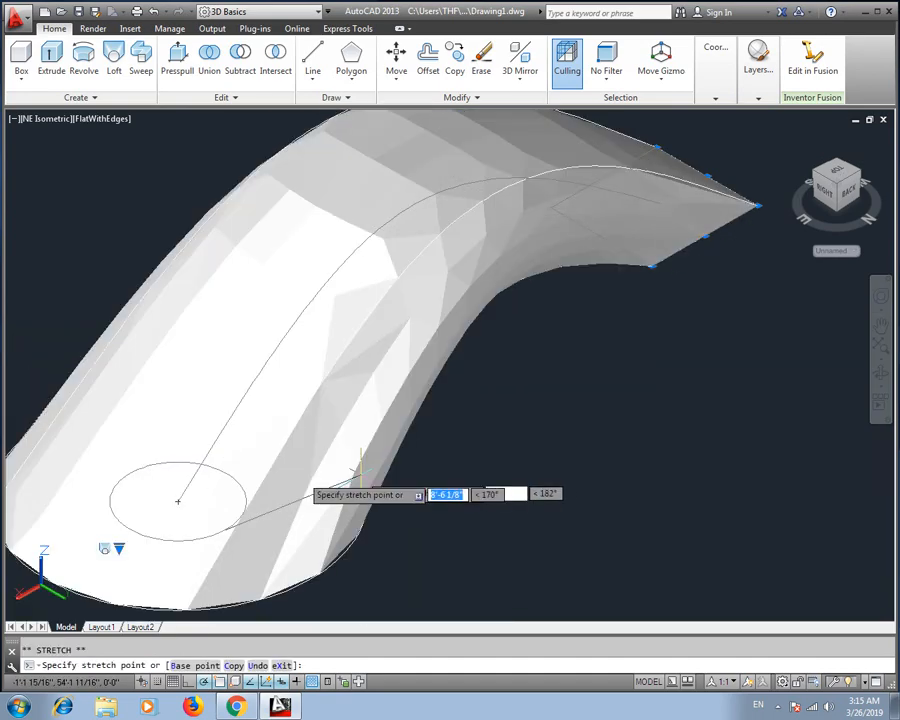
pyautogui.click(302, 475)
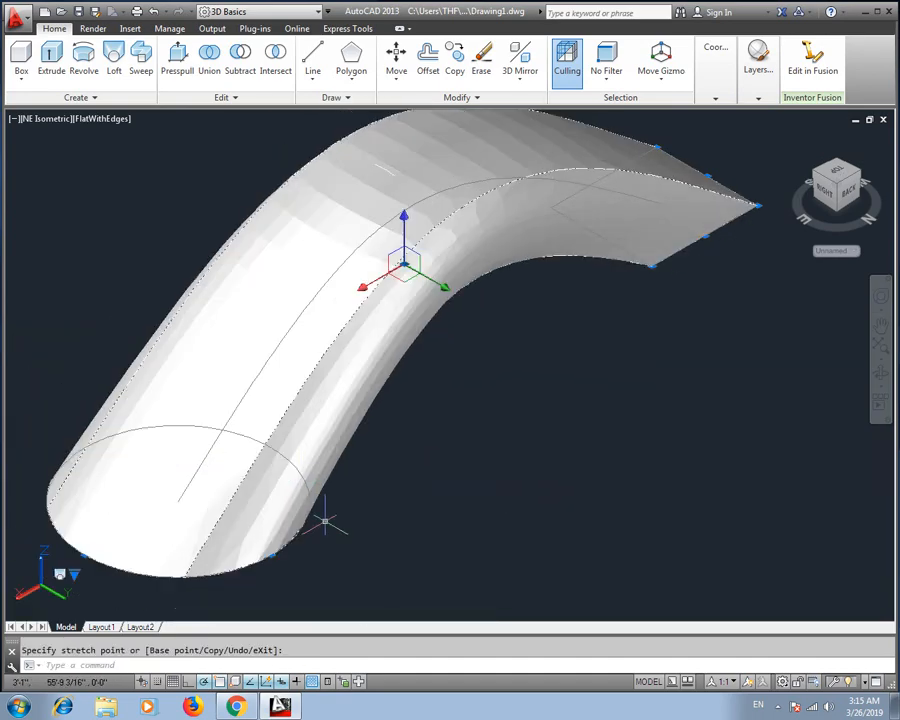
# - Undo the grip stretch, the normals change and the path loft, back to the circles, rectangle and spline
pyautogui.press('Escape')
pyautogui.scroll(-1, 325, 521)
pyautogui.hotkey('ctrl', 'z')
pyautogui.hotkey('ctrl', 'z')
pyautogui.hotkey('ctrl', 'z')
pyautogui.hotkey('ctrl', 'z')
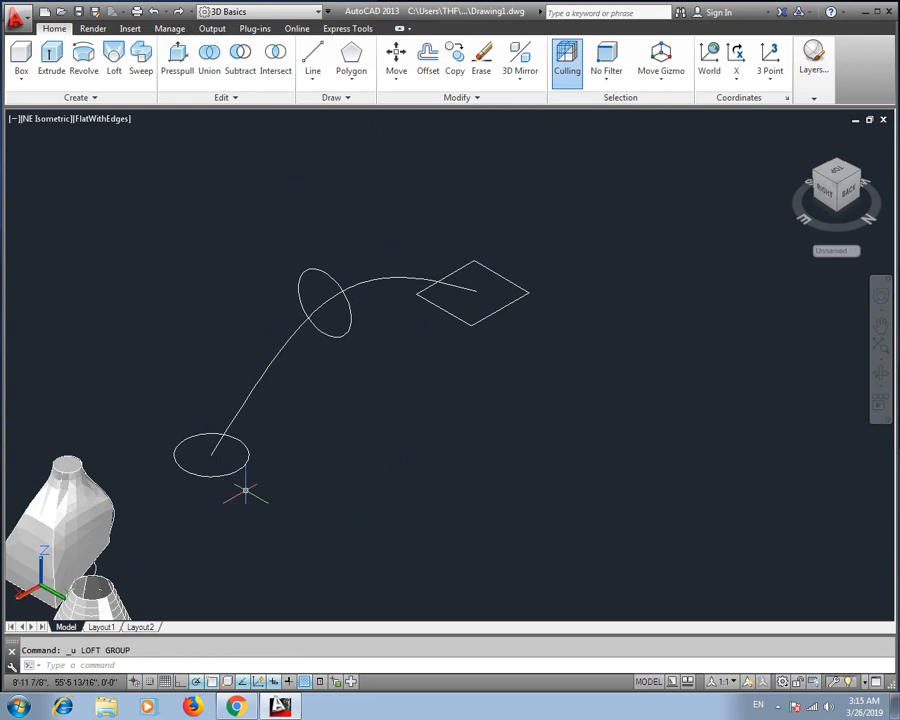
# - Loft a solid through the lower circle, the upright circle and the rectangle with the Cross sections only option
pyautogui.click(113, 58)
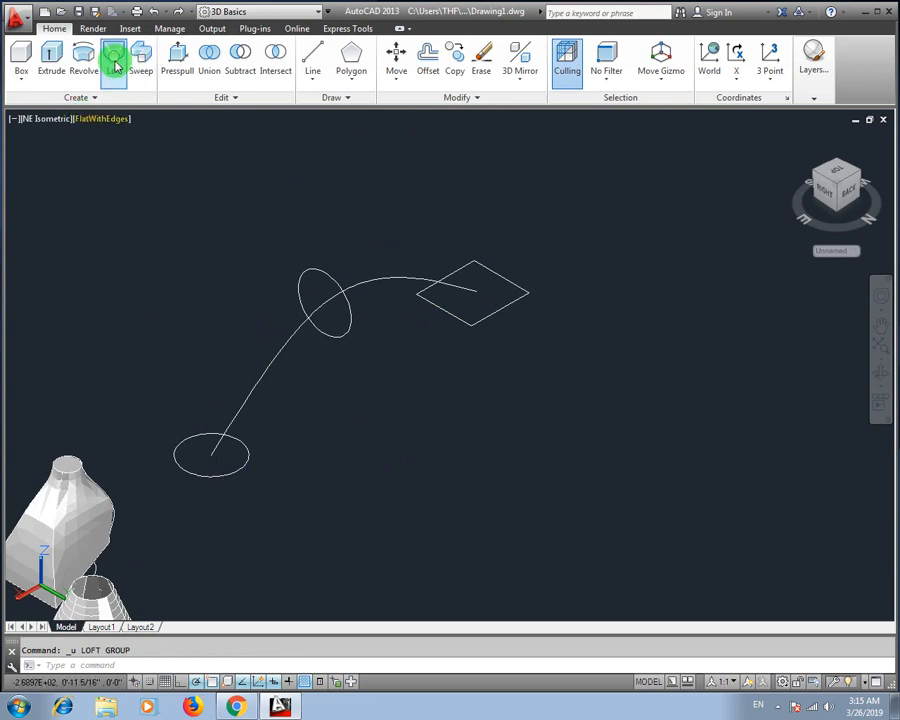
pyautogui.click(194, 440)
pyautogui.click(332, 280)
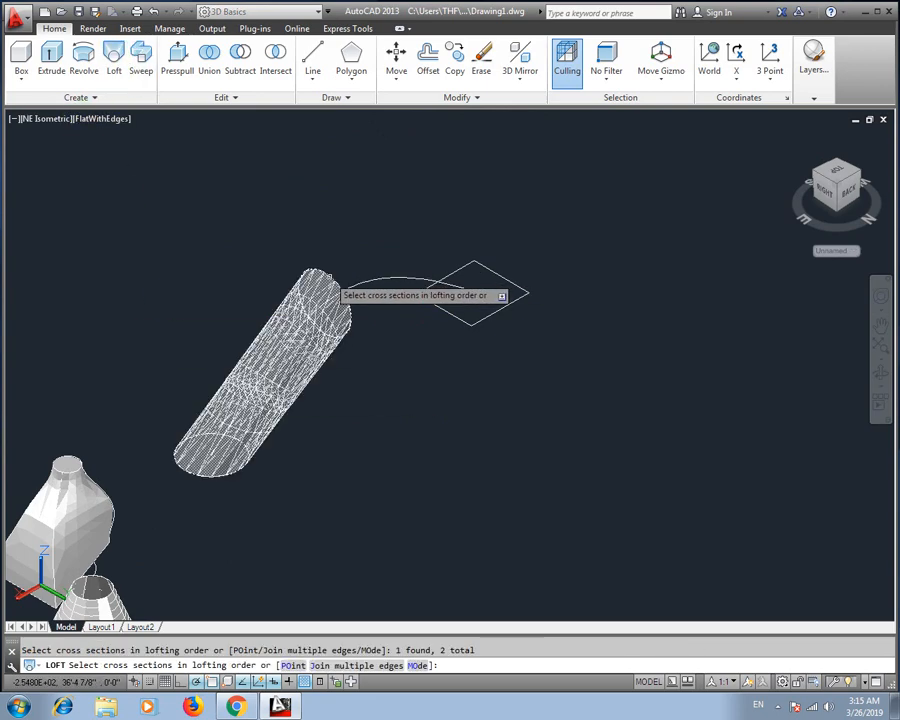
pyautogui.click(442, 280)
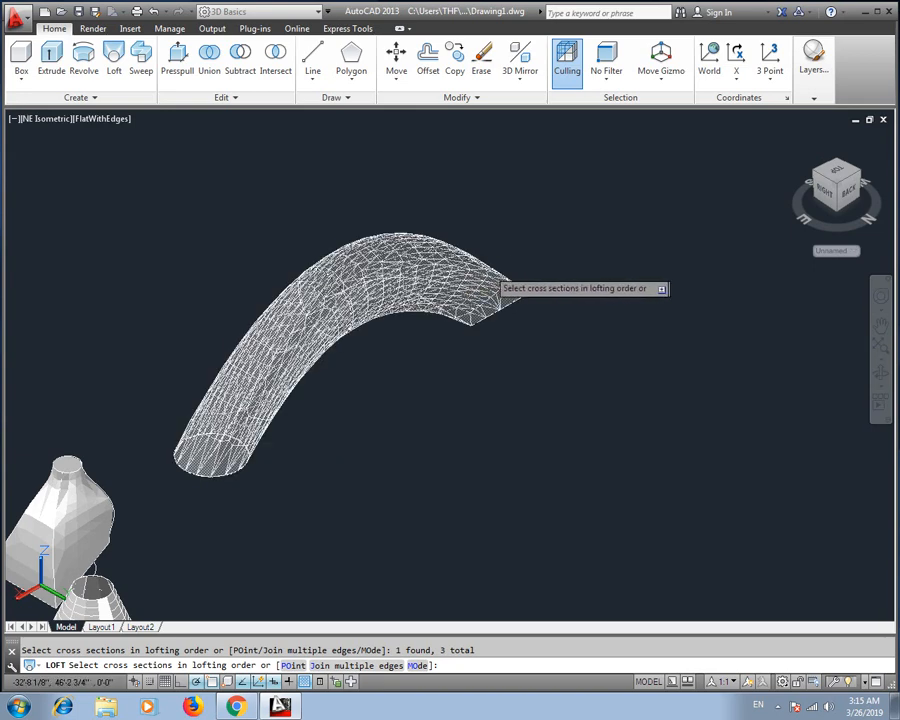
pyautogui.rightClick(457, 383)
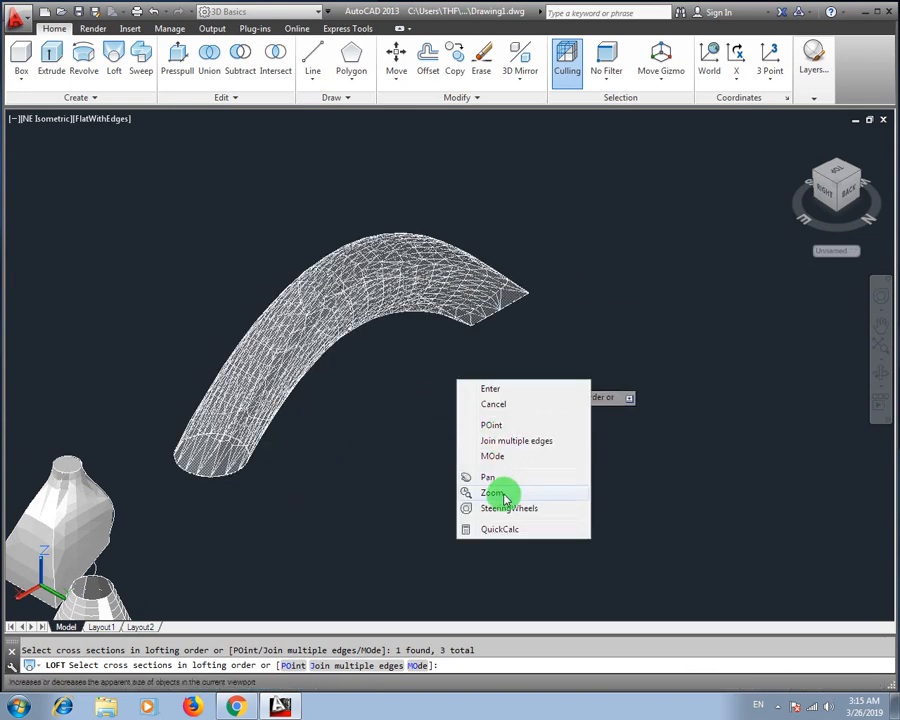
pyautogui.click(500, 388)
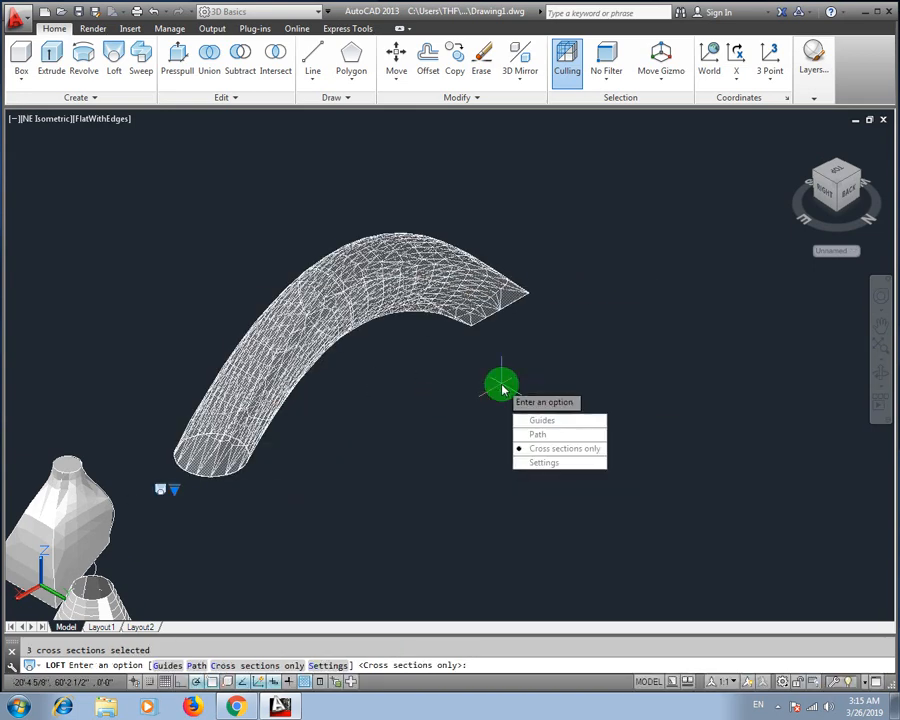
pyautogui.click(545, 449)
pyautogui.press('Escape')
# - Move the curved lofted solid closer to the two other lofted shapes
pyautogui.scroll(2, 334, 354)
pyautogui.scroll(-4, 334, 354)
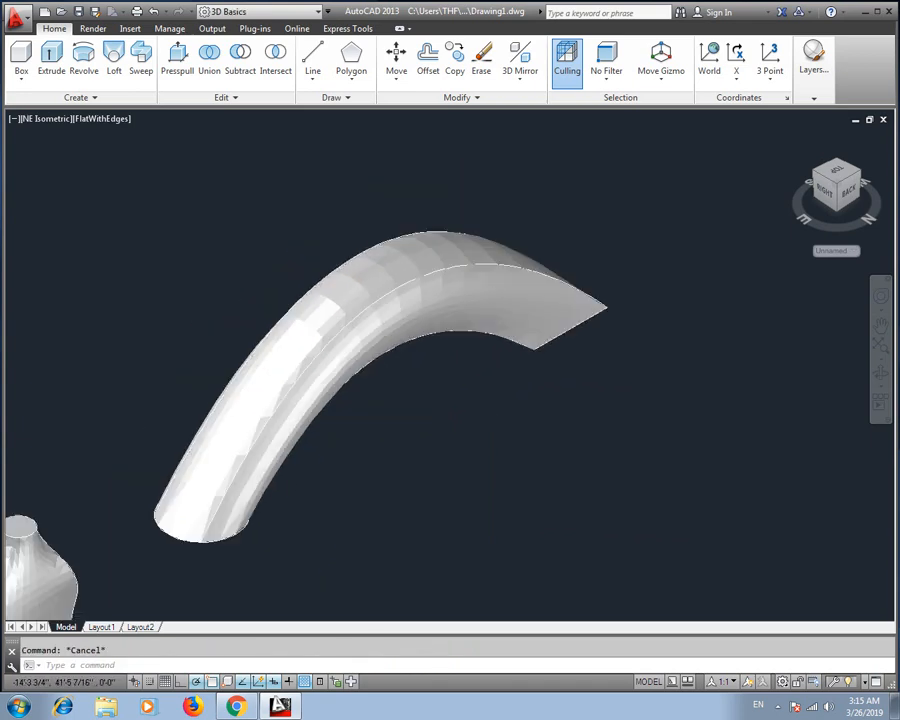
pyautogui.moveTo(281, 407); pyautogui.dragTo(478, 362, button='middle')
pyautogui.scroll(3, 478, 362)
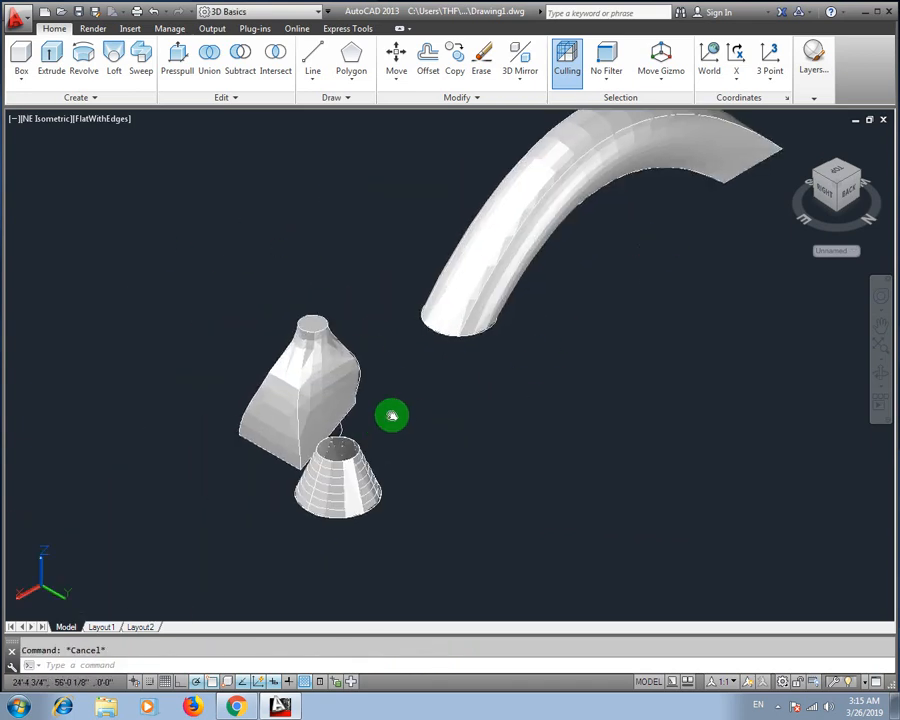
pyautogui.moveTo(392, 414); pyautogui.dragTo(472, 438, button='middle')
pyautogui.click(670, 300)
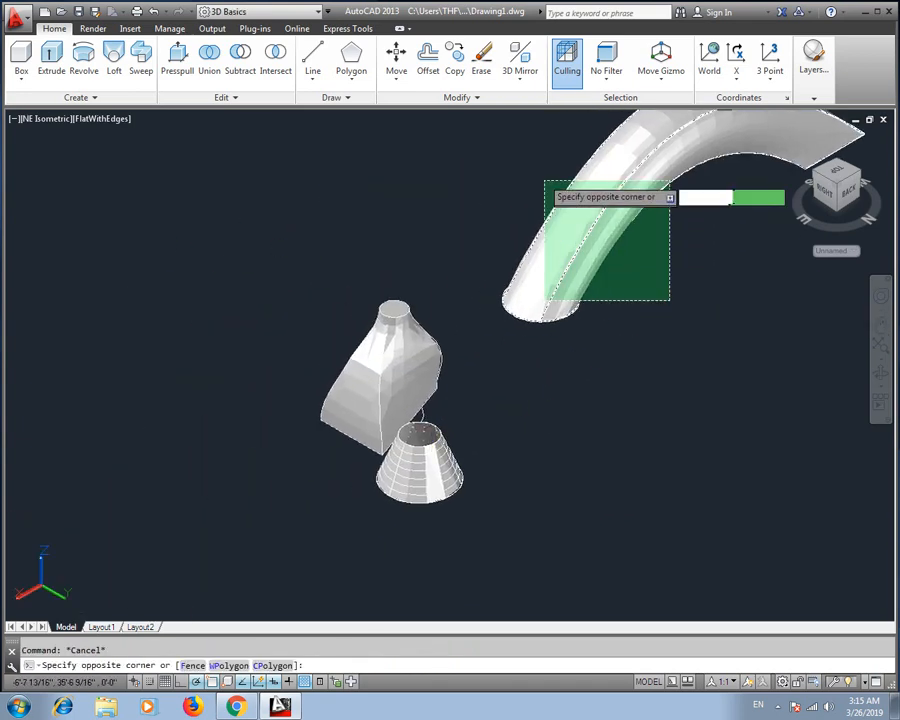
pyautogui.write('m')
pyautogui.rightClick(494, 321)
pyautogui.click(575, 362)
pyautogui.click(527, 447)
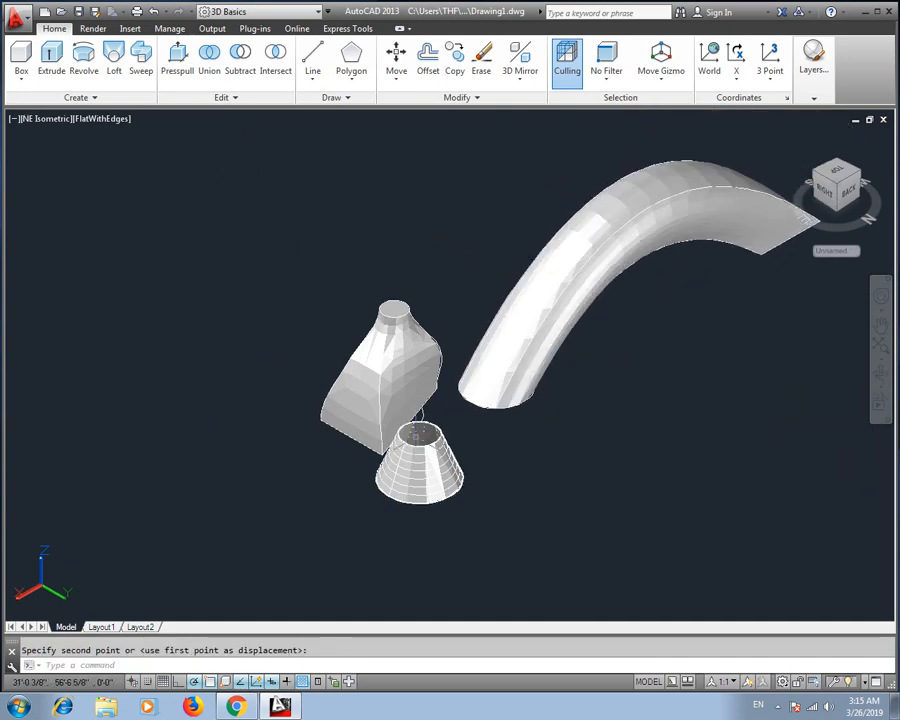
pyautogui.scroll(-3, 415, 440)
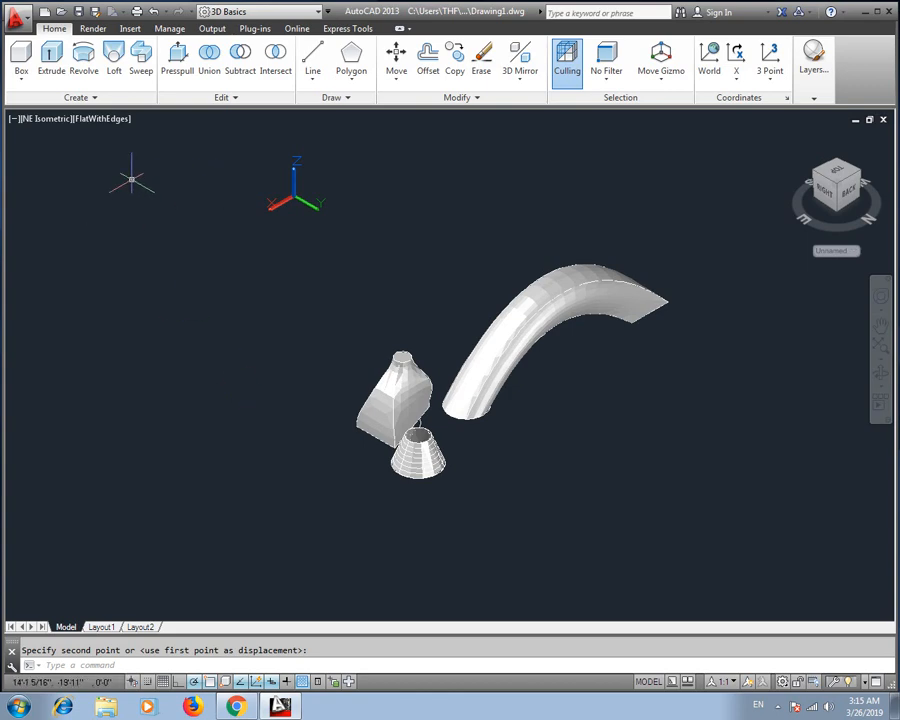
pyautogui.scroll(2, 425, 363)
pyautogui.moveTo(492, 317); pyautogui.dragTo(425, 306, button='middle')
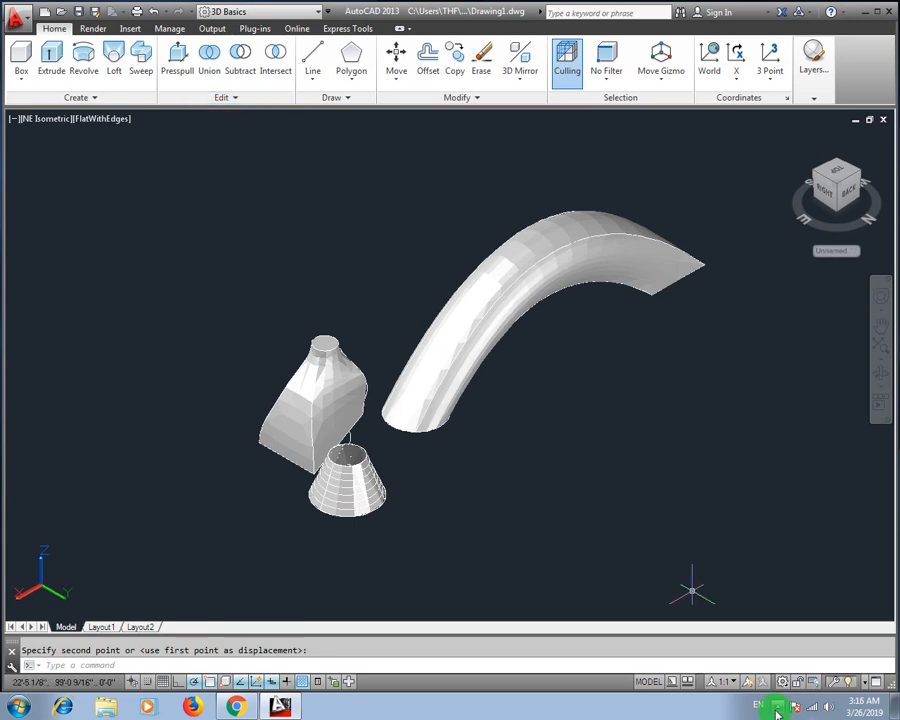
# - Switch to Chrome to show the Get Knowledge YouTube channel's playlists
pyautogui.click(236, 707)
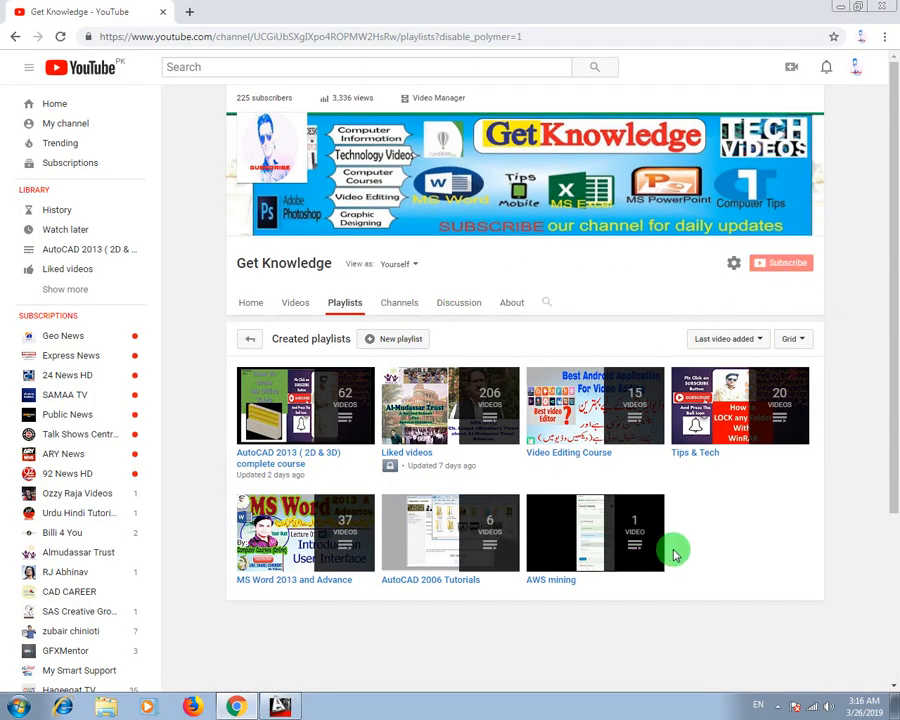
pyautogui.click(777, 706)
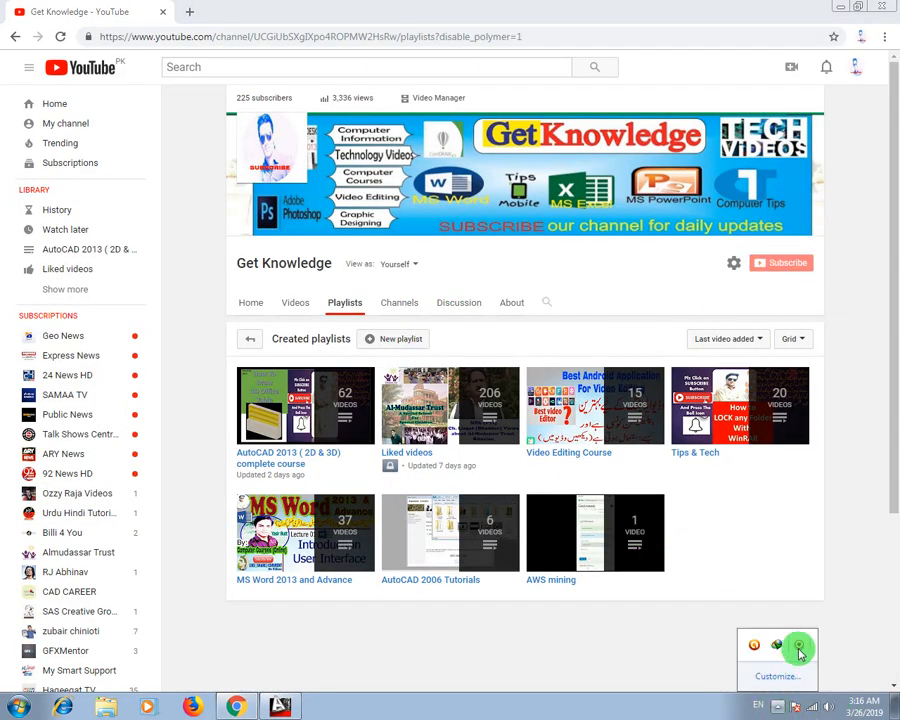